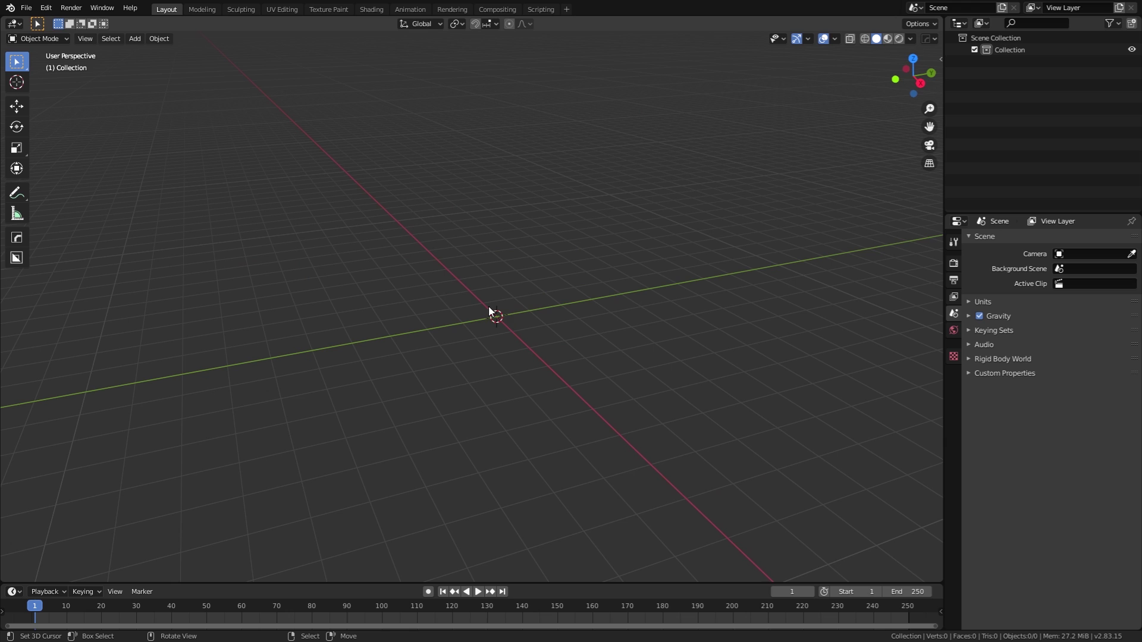
Add a cube mesh at the world origin
key("shift+a")
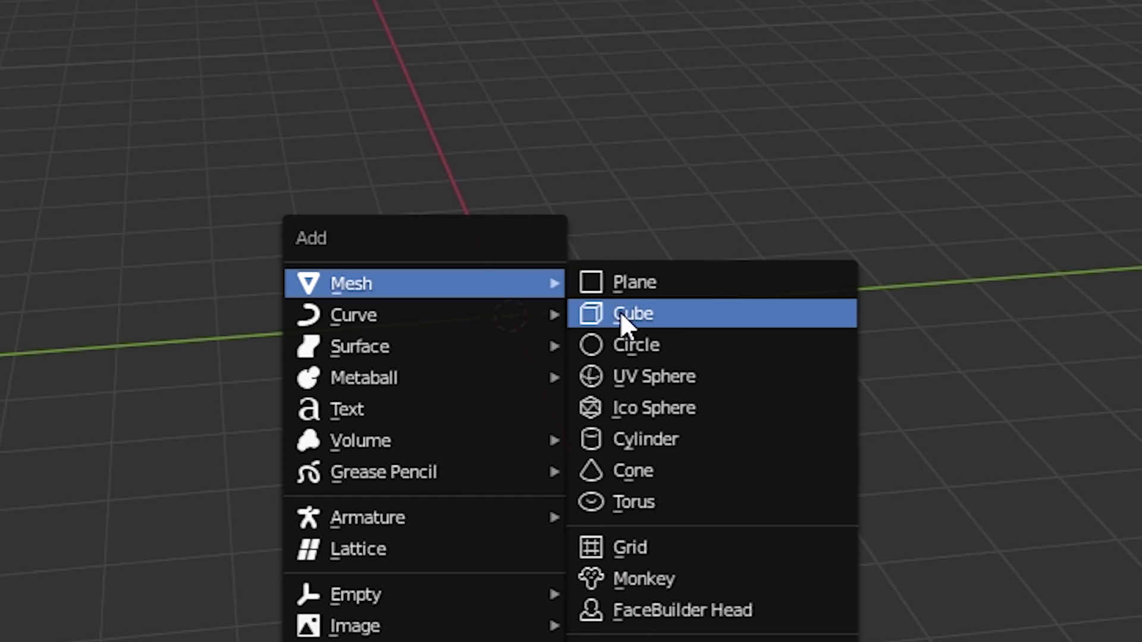
left_click(620, 312)
scroll(506, 303, "up", 3)
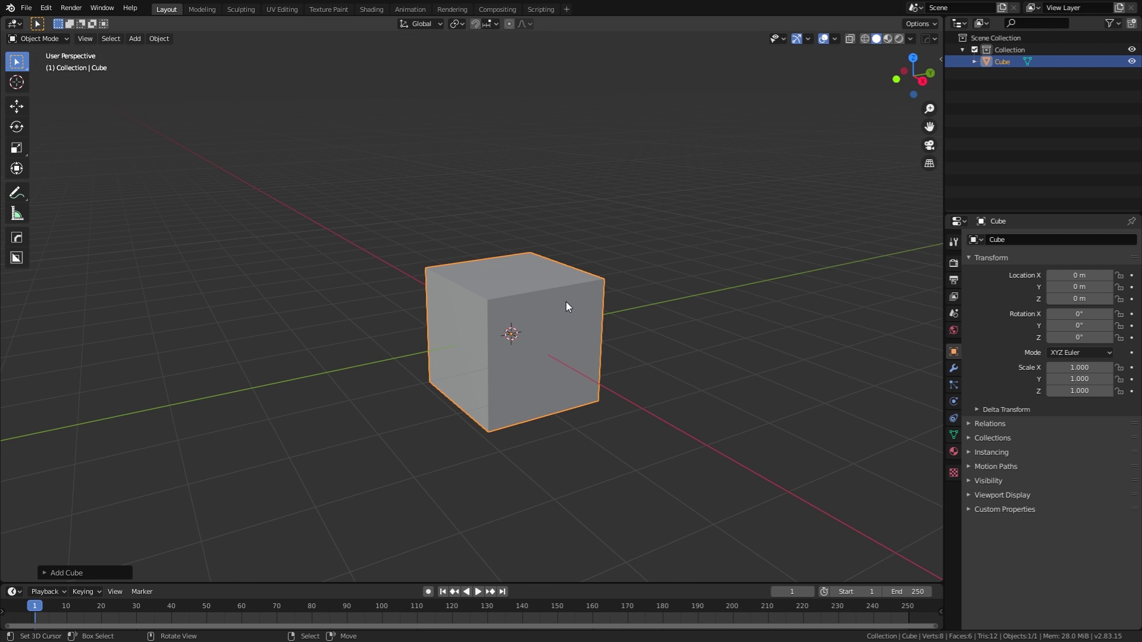
key("Tab")
key("KP_1")
key("g")
key("z")
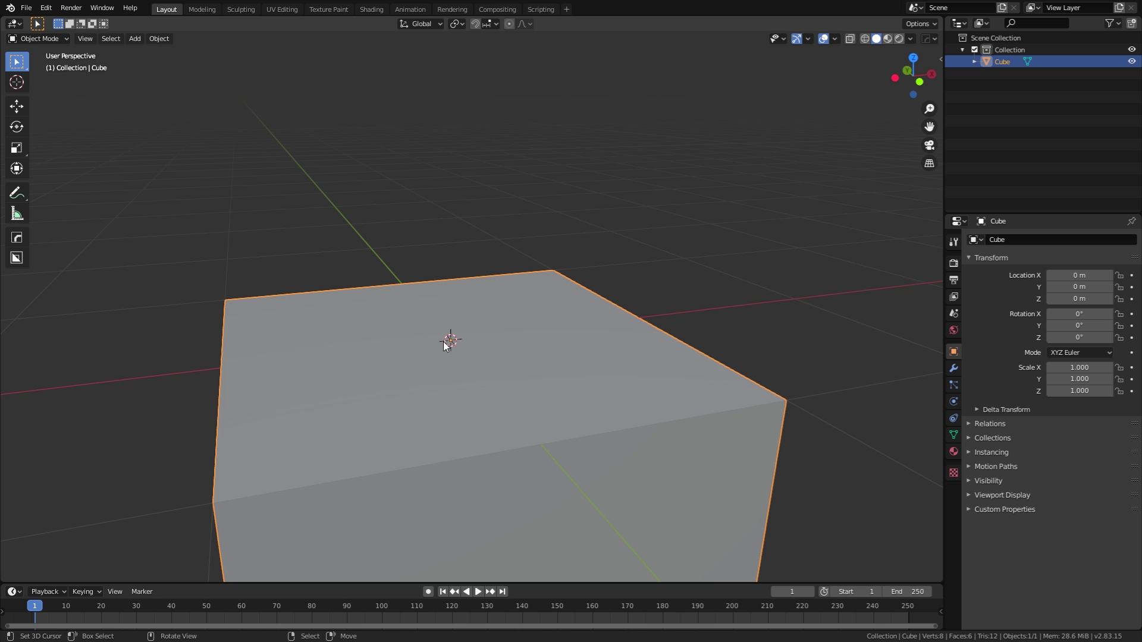
middle_click_drag(480, 345, 471, 349)
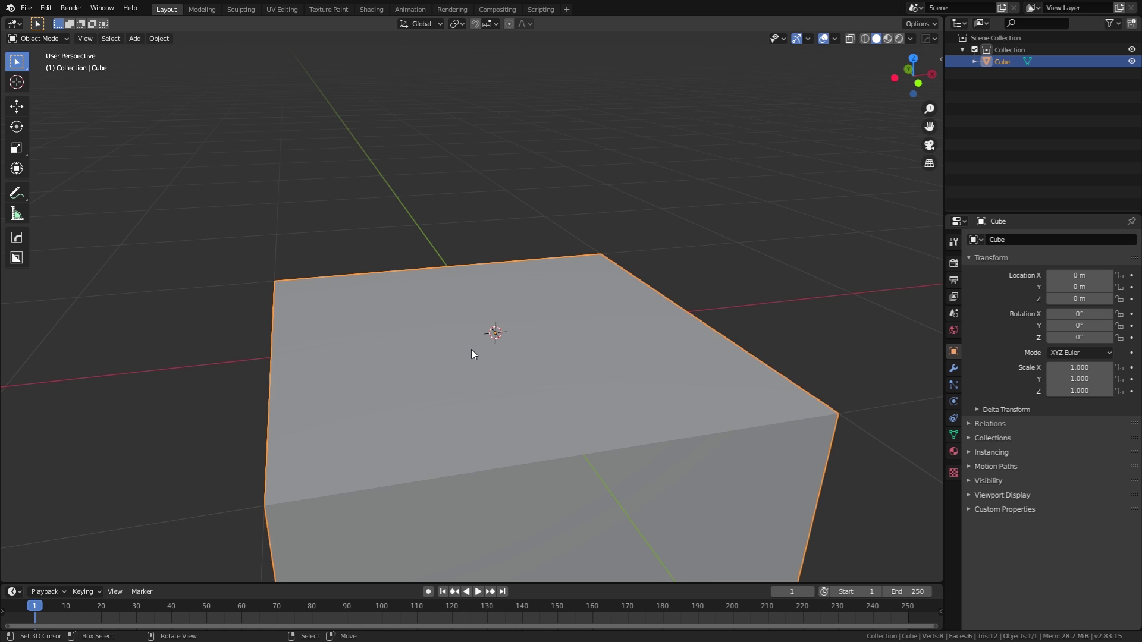
Scale the cube along X and Y only, to about 13.25 or more, making a wide flat slab
key("s")
key("shift+z")
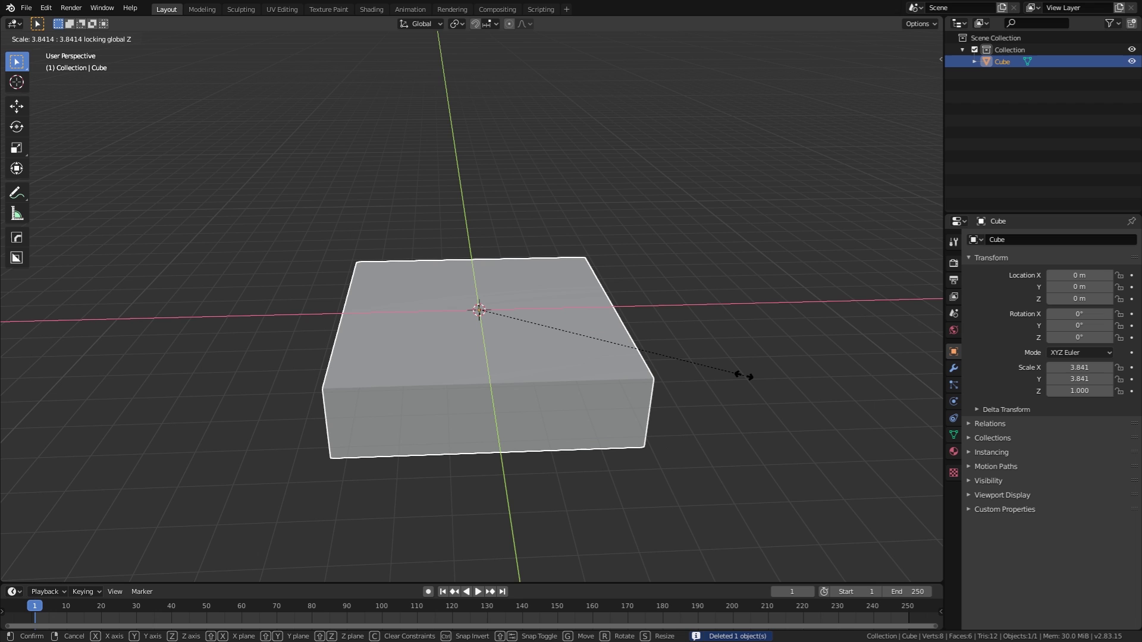
left_click(267, 397)
scroll(267, 396, "down", 3)
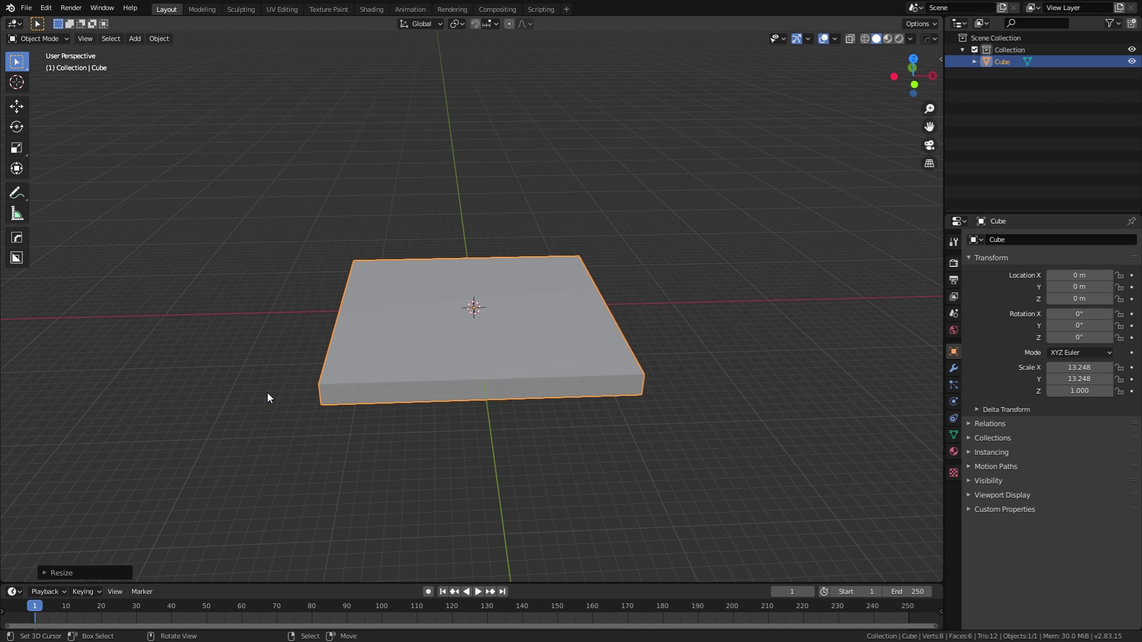
key("s")
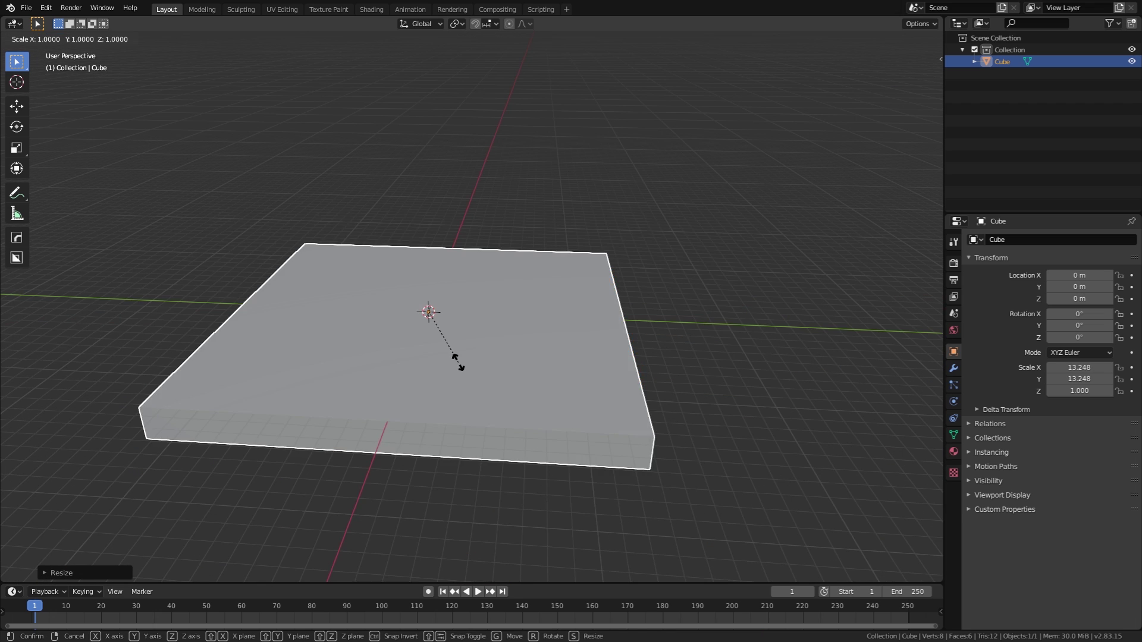
key("shift+z")
left_click(513, 365)
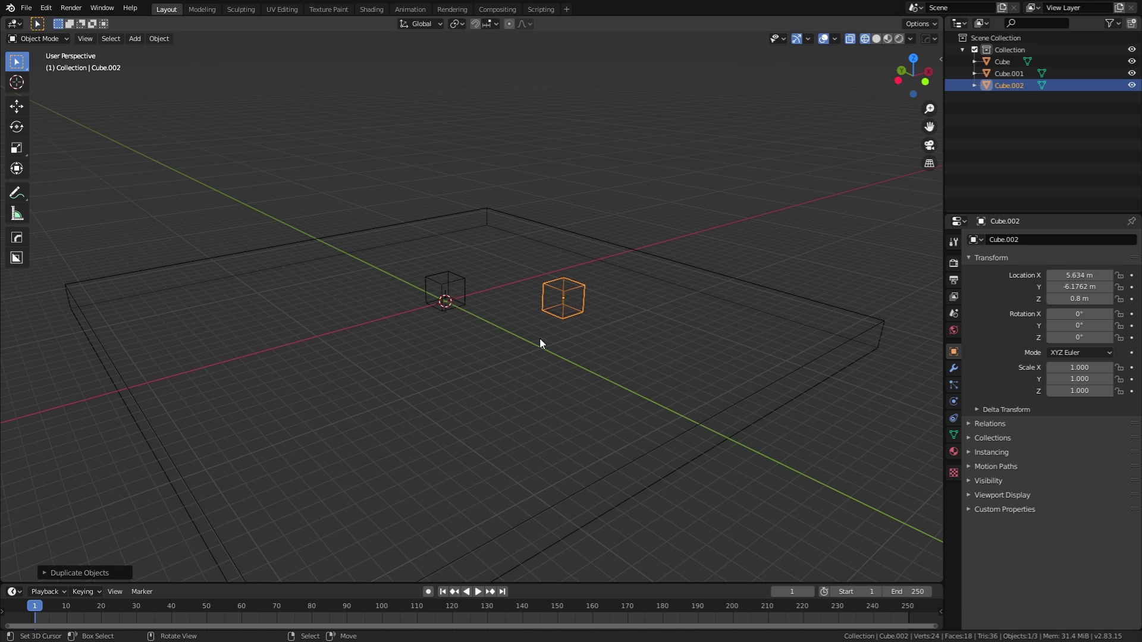
Return to solid shading and scale the new cube horizontally into a slab, keeping its height locked
key("shift+z")
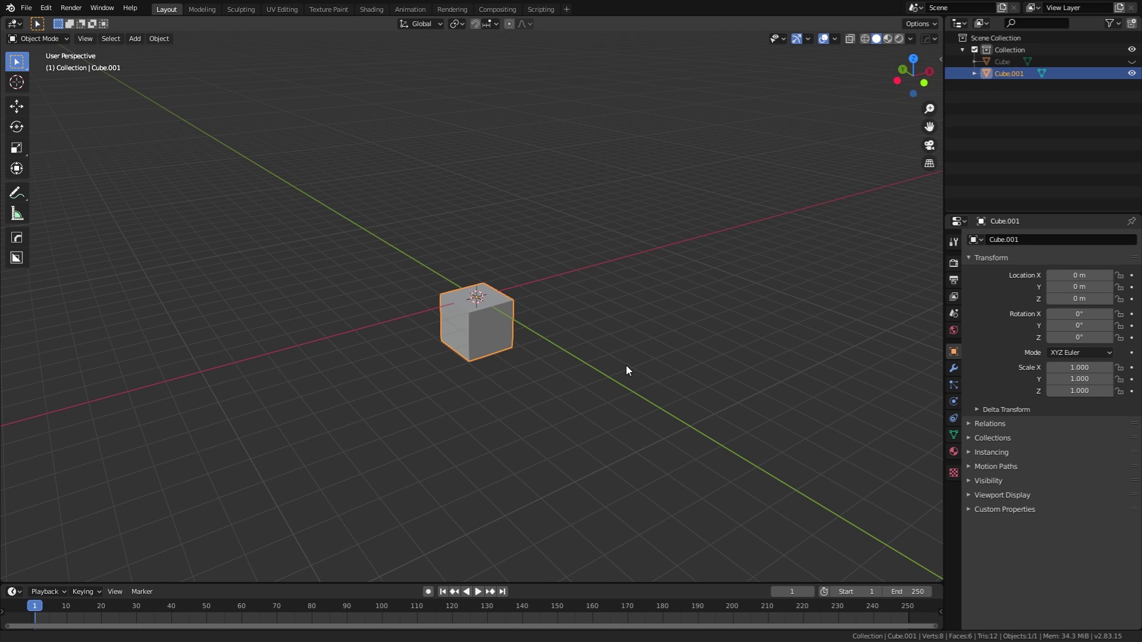
key("s")
key("shift+z")
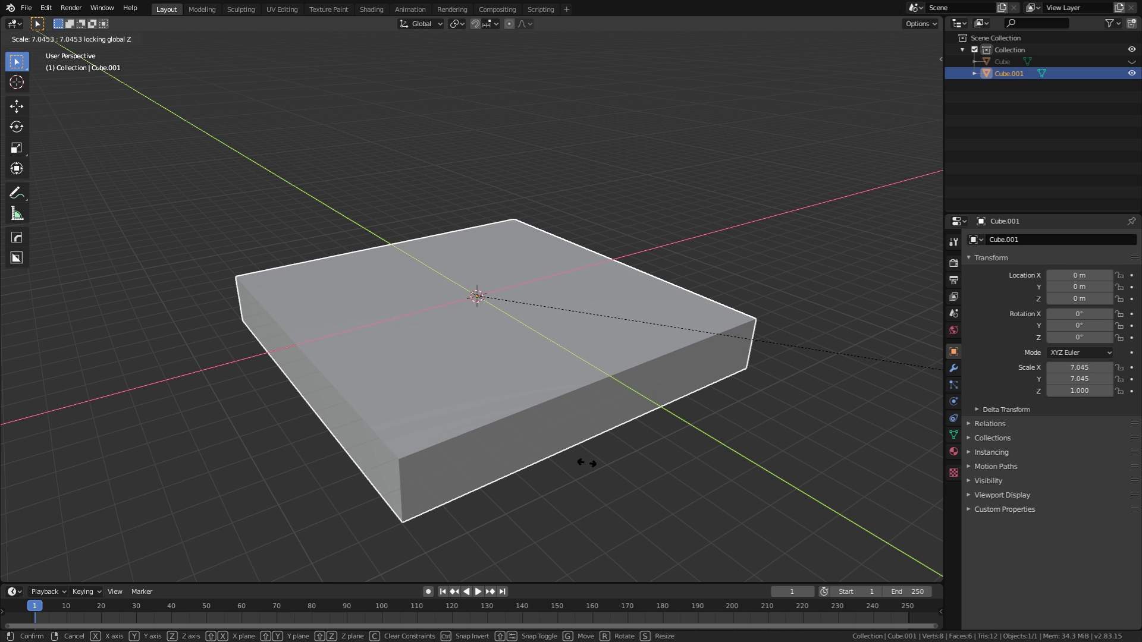
left_click(859, 476)
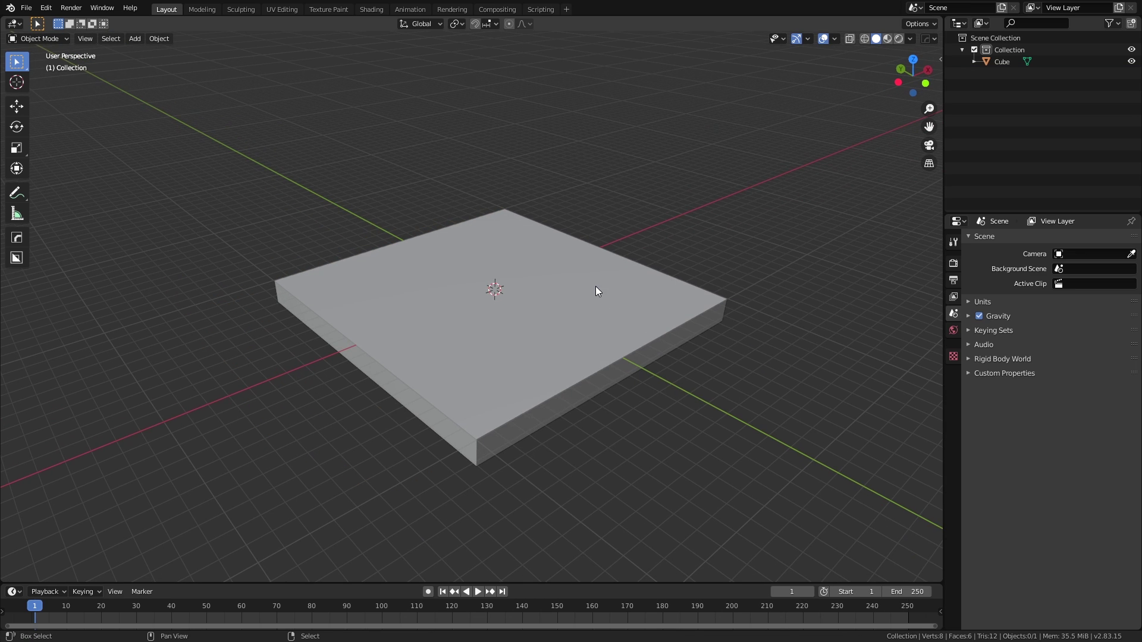
Add a camera to the scene and look at the slab through it
key("shift+a")
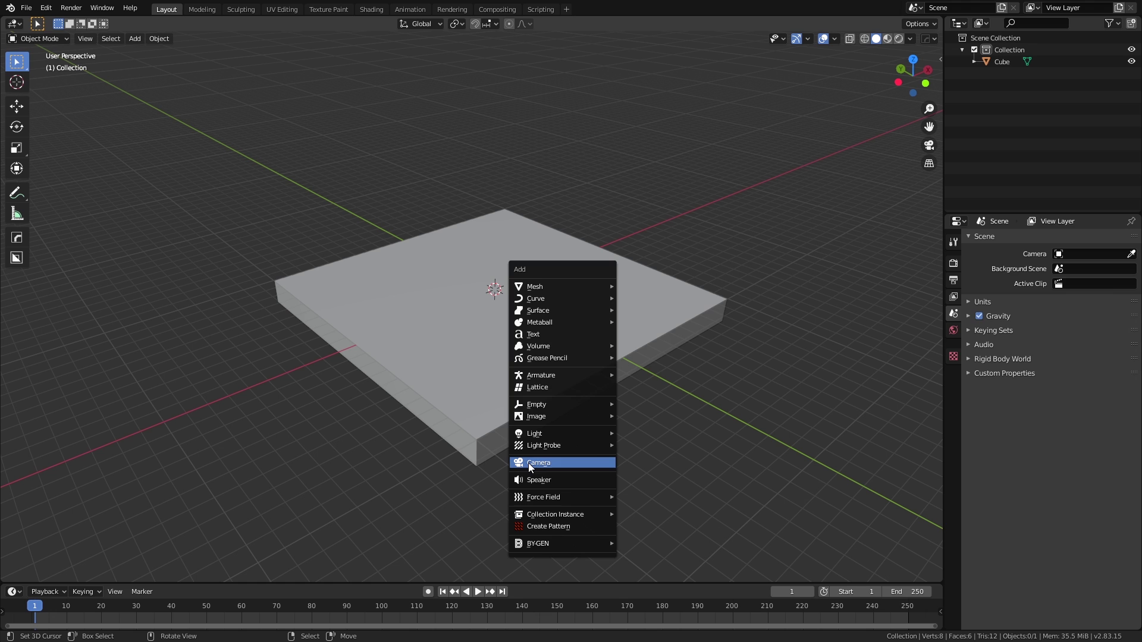
left_click(553, 463)
scroll(544, 392, "down", 2)
scroll(558, 384, "up", 3)
middle_click_drag(558, 384, 534, 365, "shift")
key("KP_0")
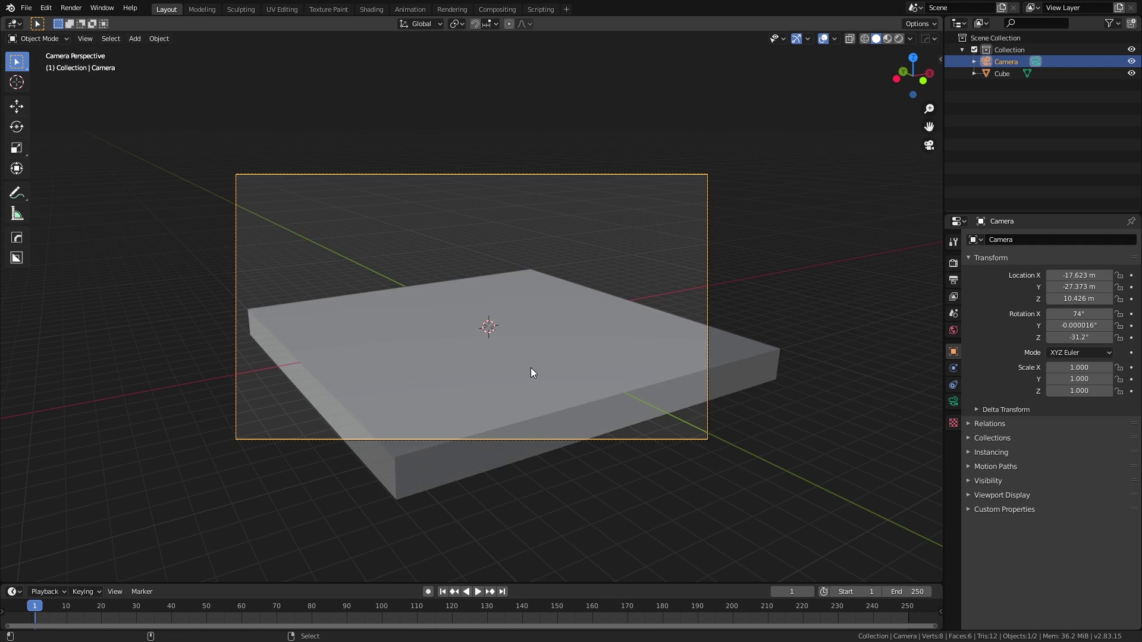
Change the camera's lens type to Orthographic and set its orthographic scale to 30
left_click(953, 401)
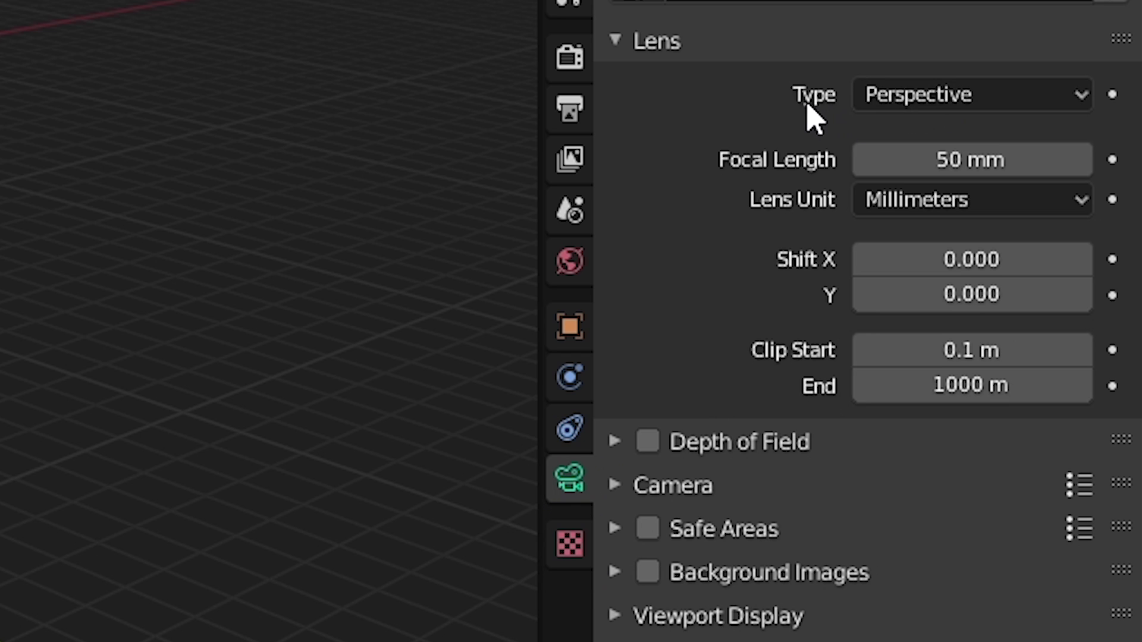
left_click(976, 102)
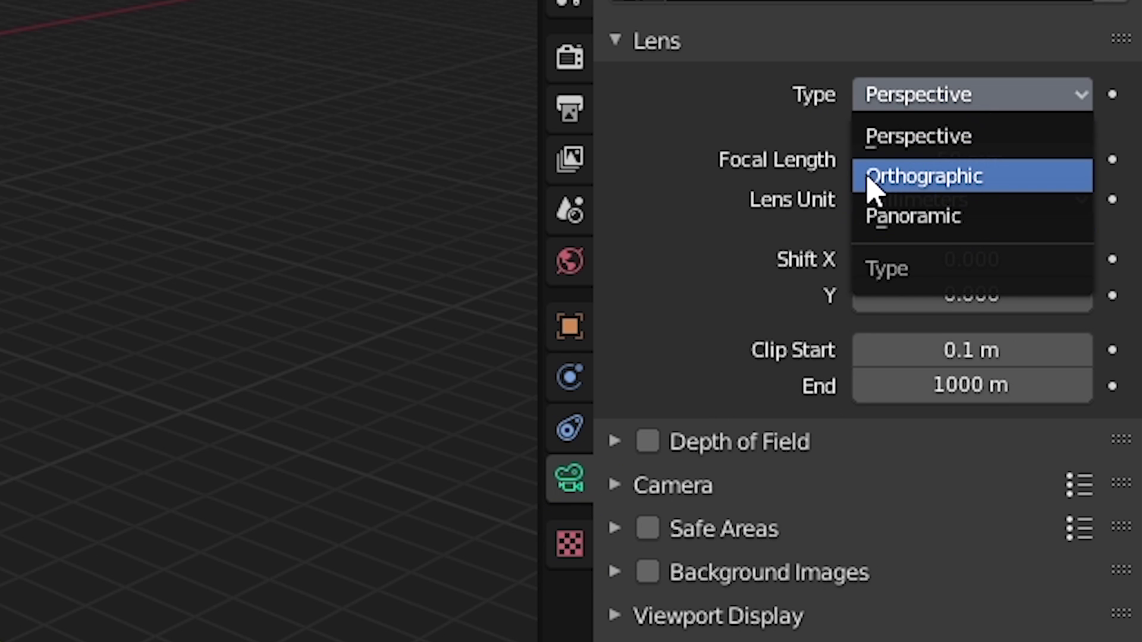
left_click(962, 178)
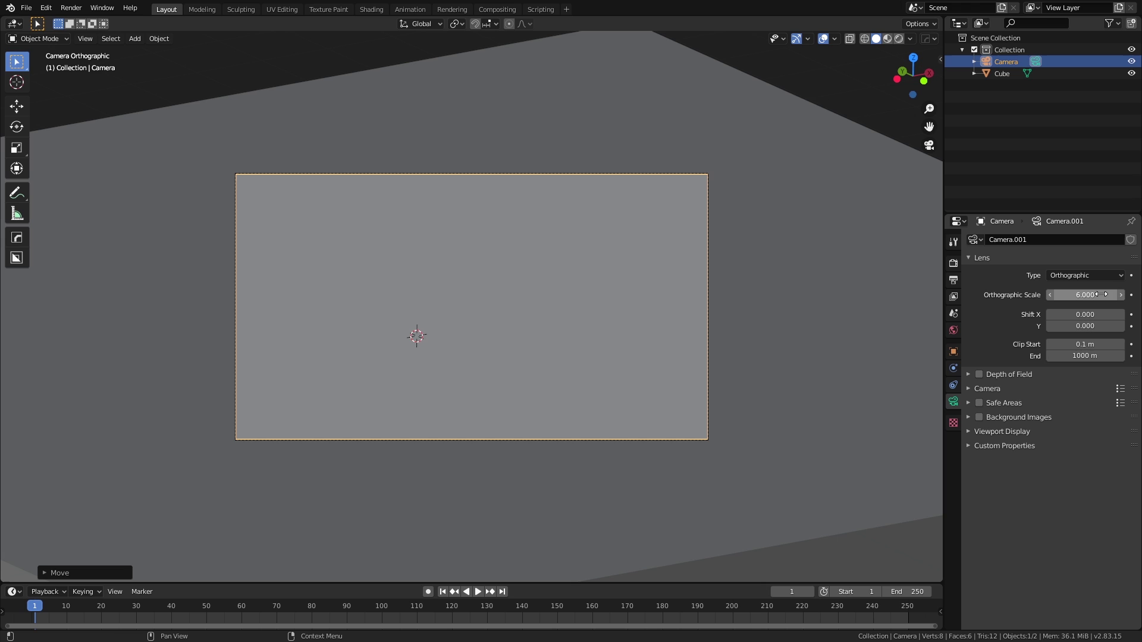
left_click_drag(1085, 295, 1136, 296)
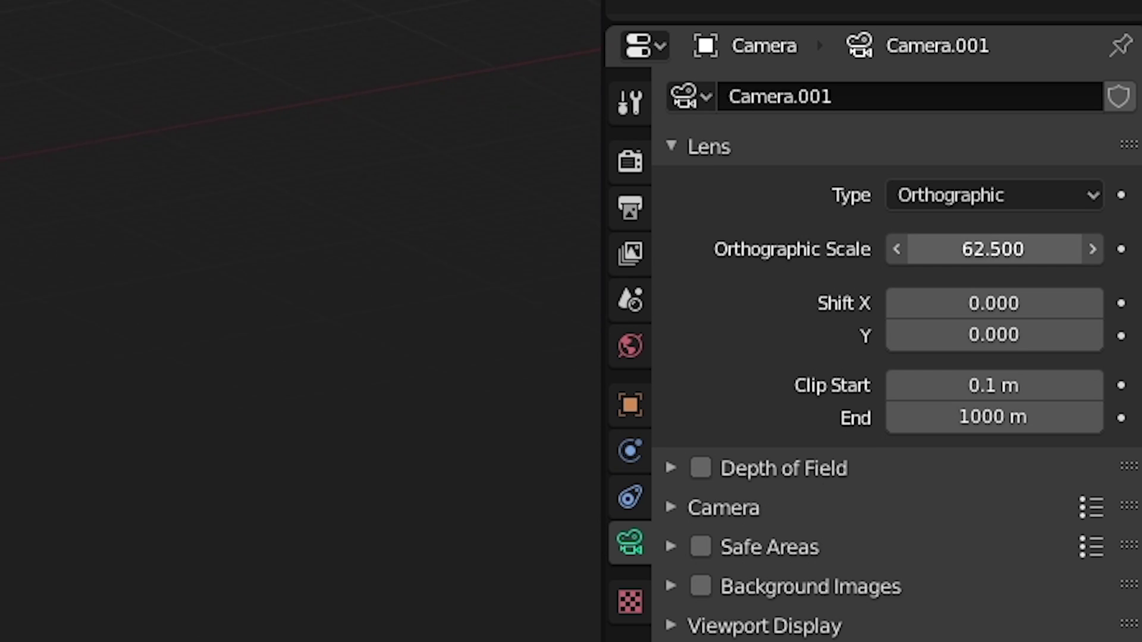
left_click_drag(993, 248, 936, 248)
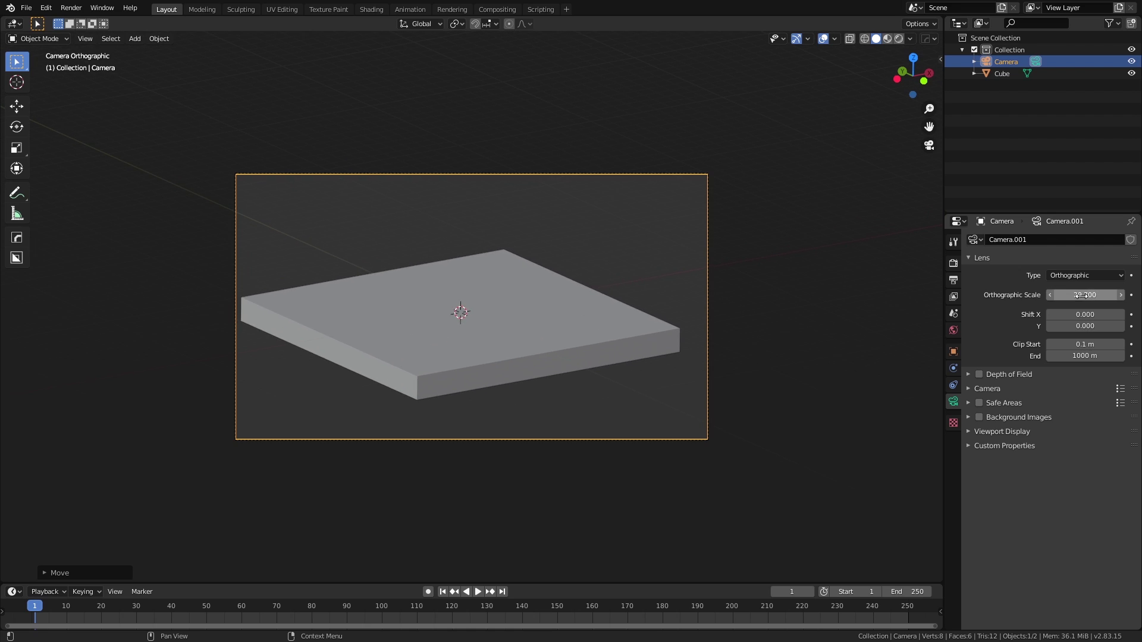
key("Return")
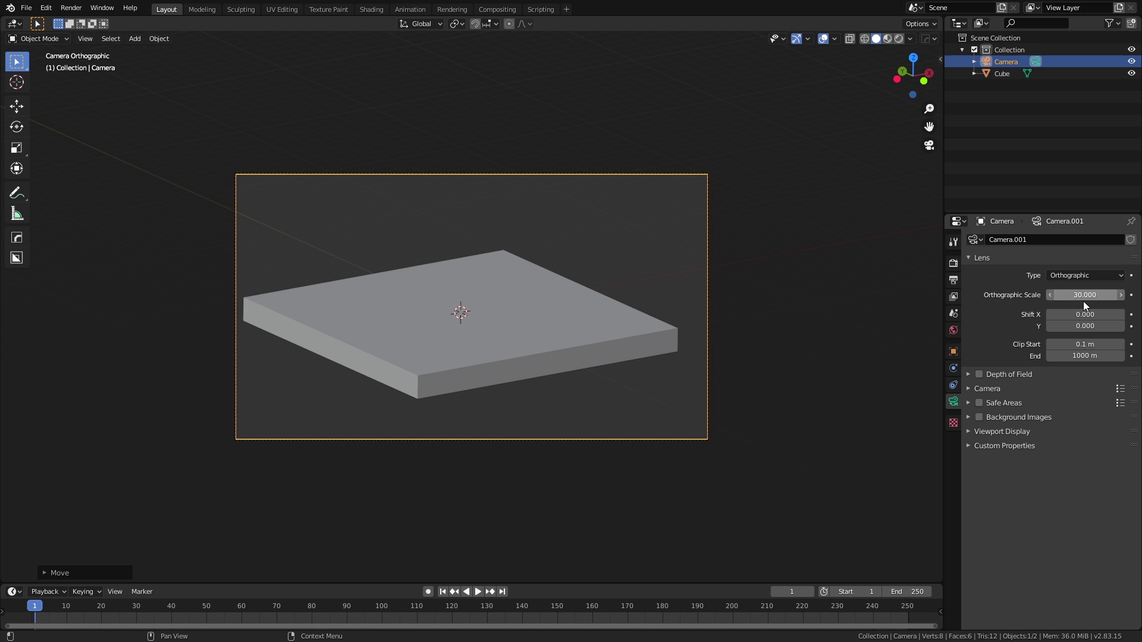
Move the camera and tilt it with a free trackball rotation to centre the slab in the frame
key("g")
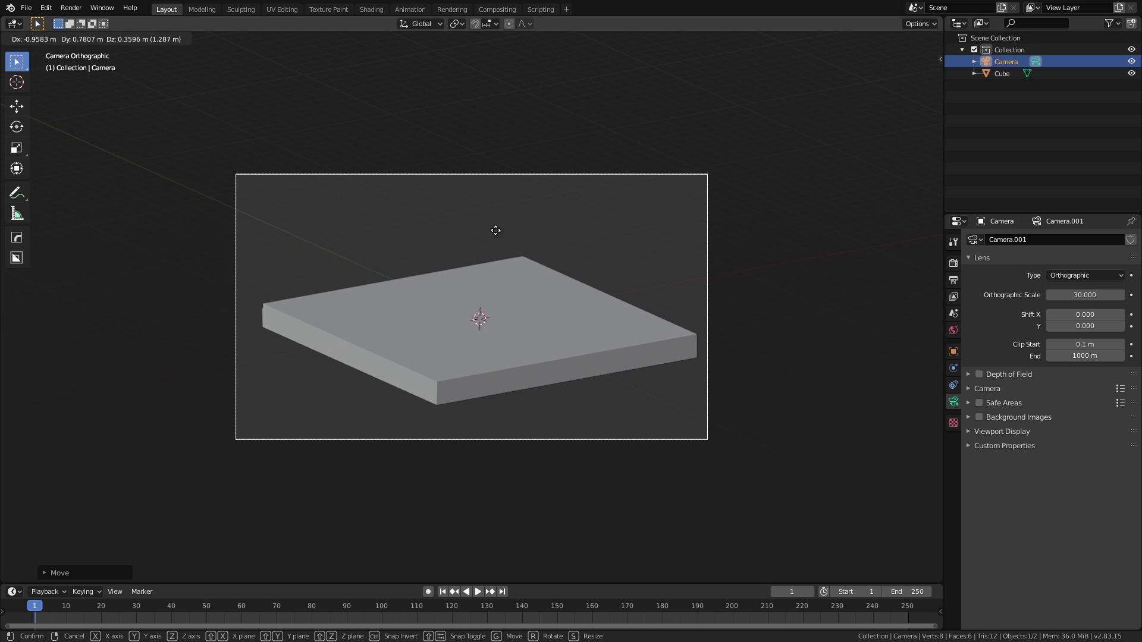
left_click(568, 270)
key("r")
key("r")
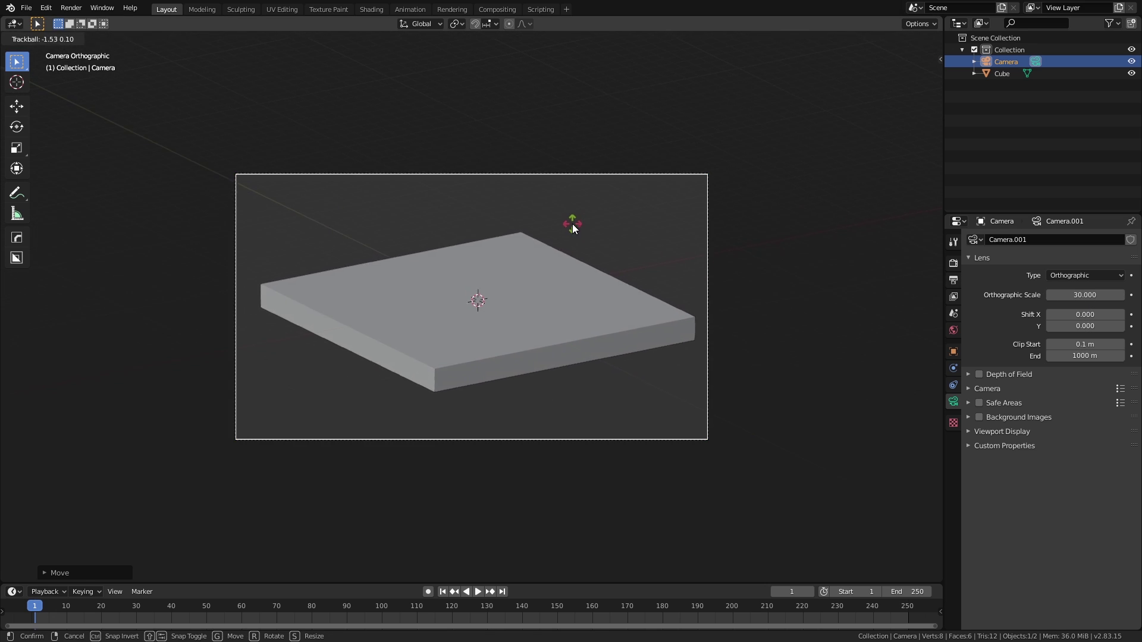
left_click(573, 225)
key("g")
left_click(575, 205)
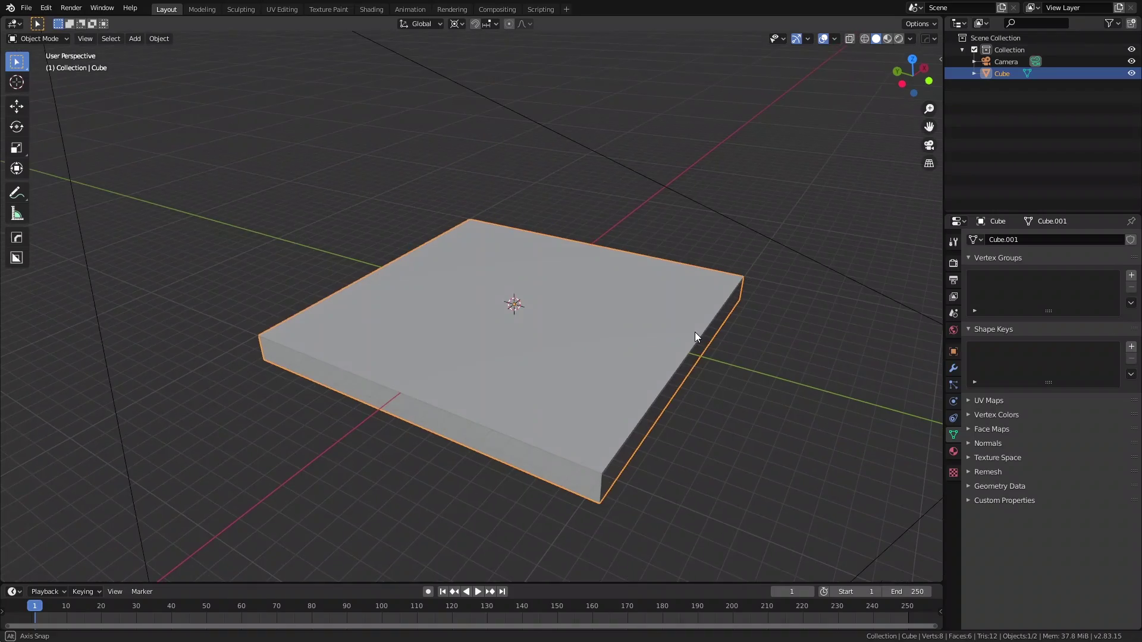
Enter mesh editing on the slab and add 12 evenly spaced loop cuts across it, without sliding them
key("Tab")
middle_click_drag(710, 345, 573, 345)
key("ctrl+r")
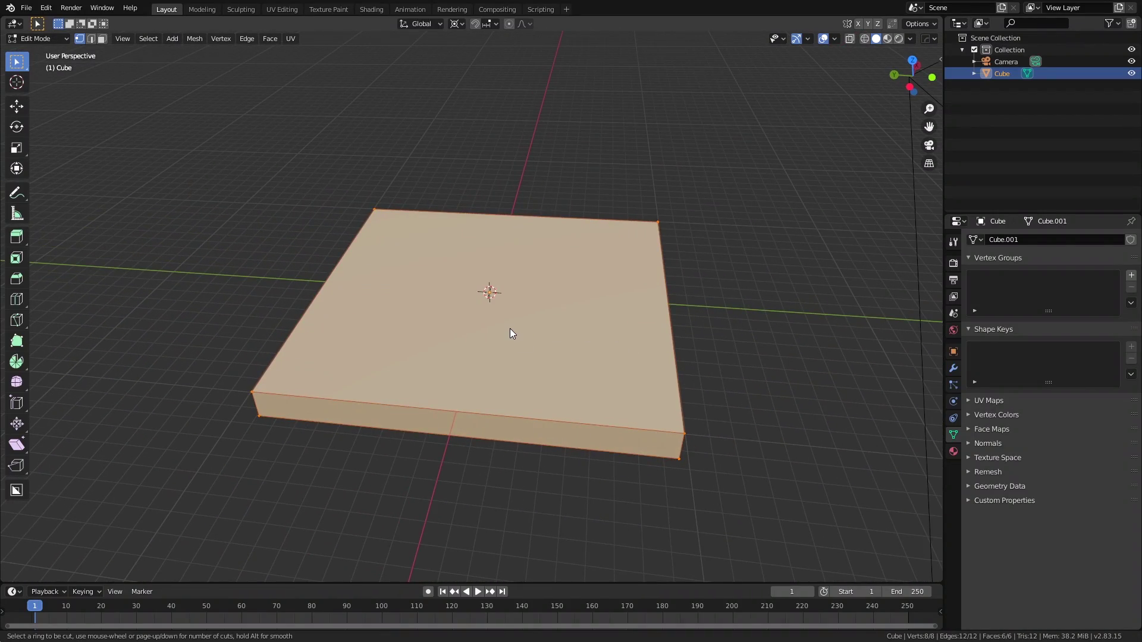
scroll(466, 226, "up", 13)
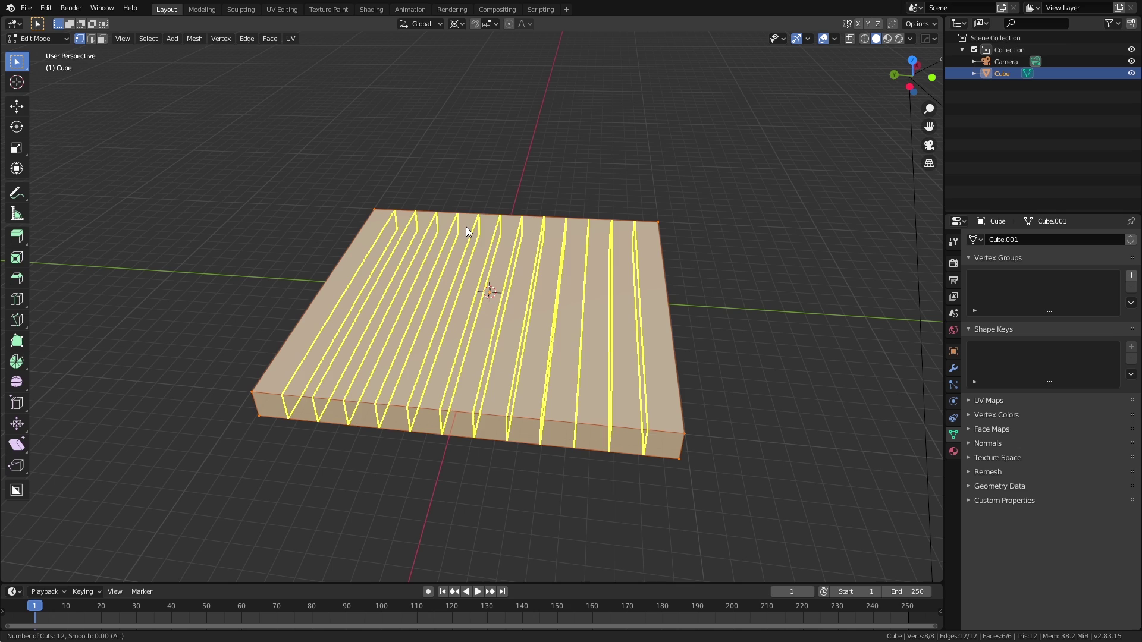
scroll(466, 226, "down", 2)
left_click(465, 227)
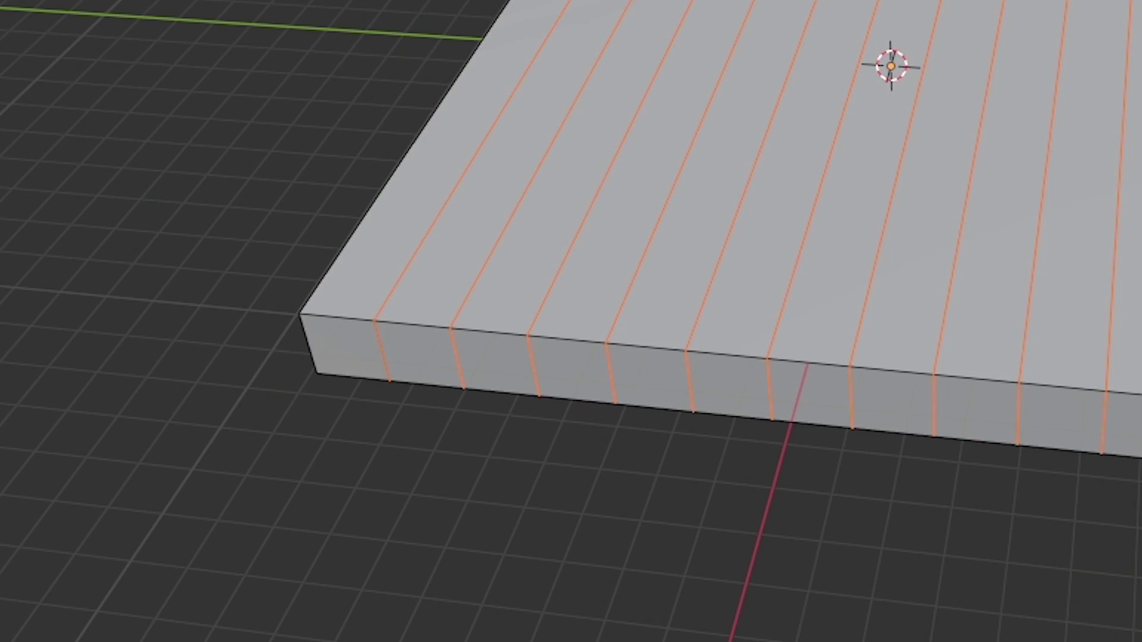
right_click(466, 226)
Add 12 more loop cuts perpendicular to the first set, dividing the slab's top into a grid
middle_click_drag(517, 265, 511, 318)
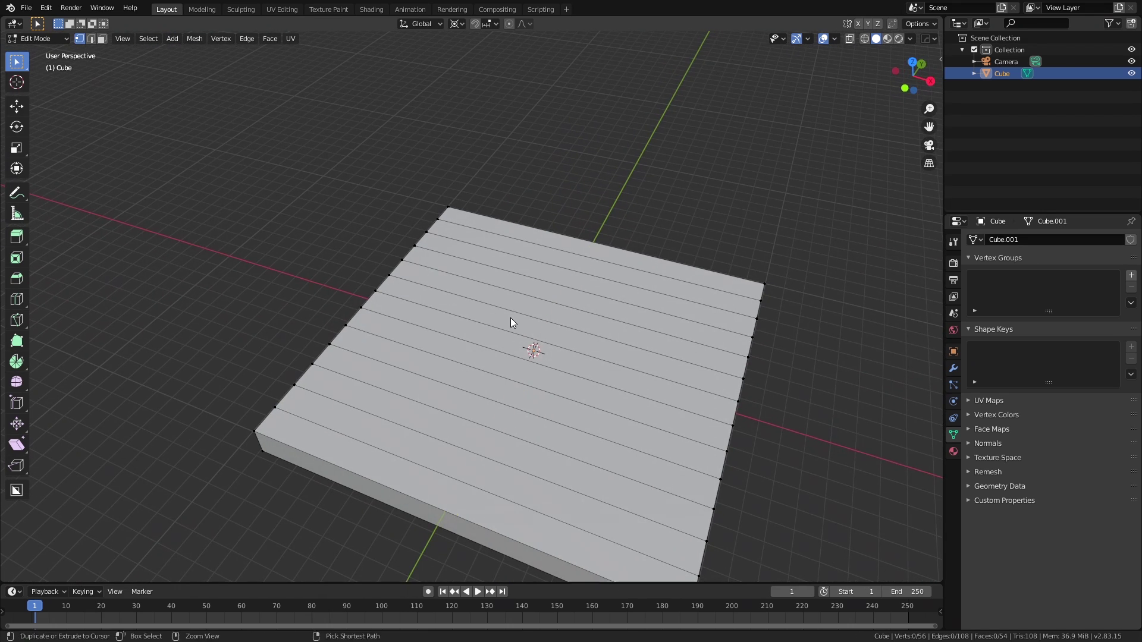
key("ctrl+r")
scroll(511, 321, "up", 3)
scroll(510, 319, "up", 8)
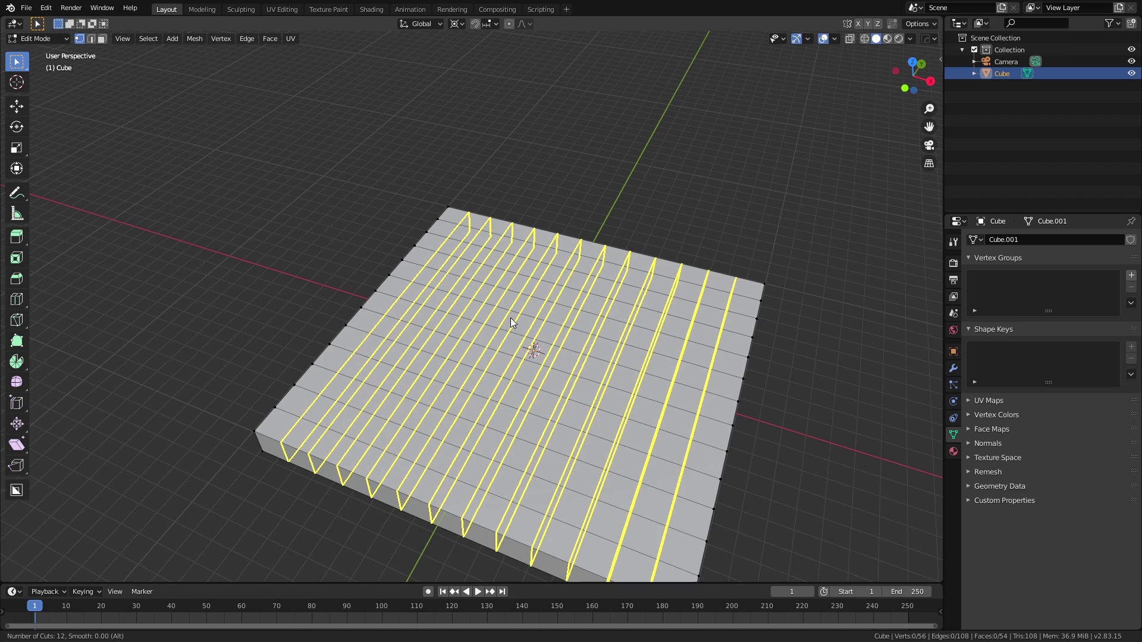
Circle-select a curving strip of top faces across the whole slab and lower it along Z to form a riverbed
key("c")
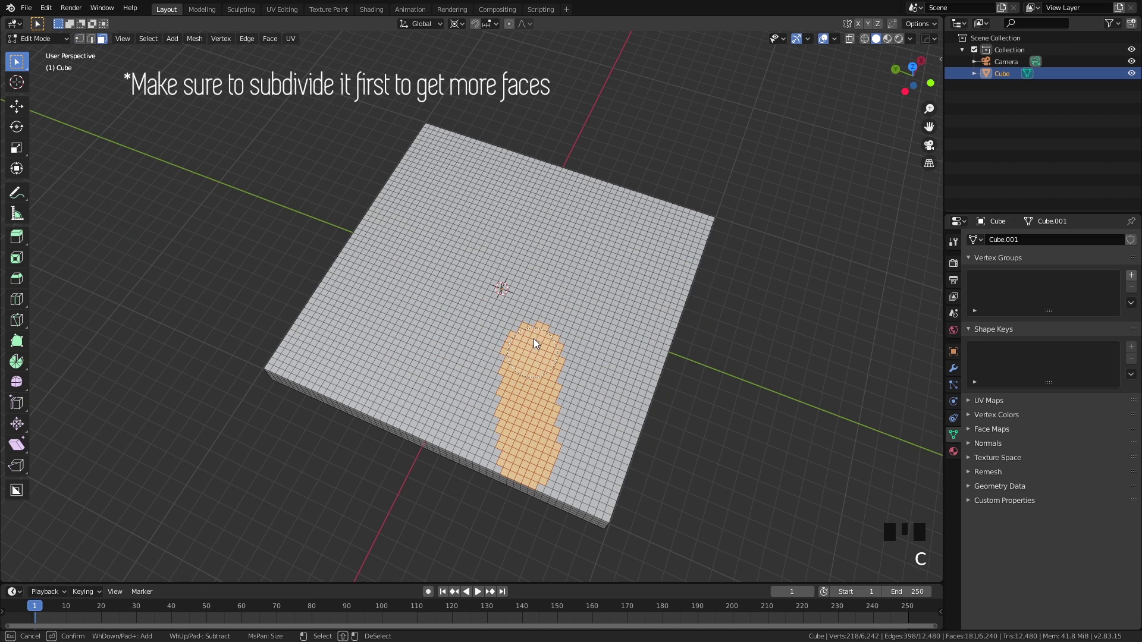
right_click(540, 465)
middle_click_drag(551, 456, 562, 409)
scroll(554, 451, "up", 2)
key("c")
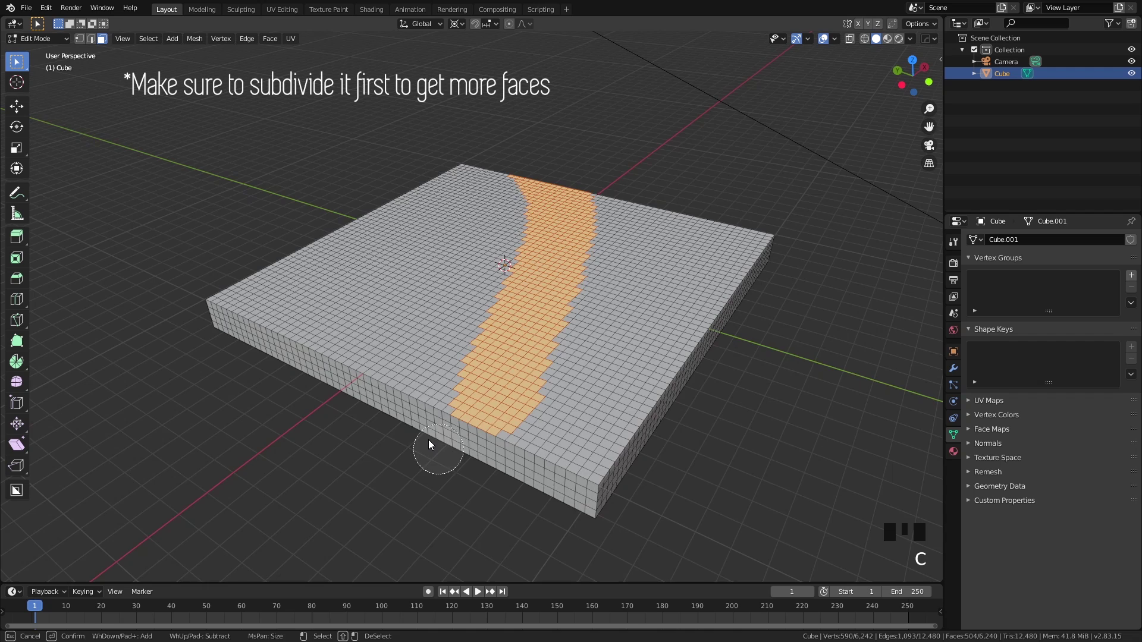
middle_click_drag(706, 315, 711, 301)
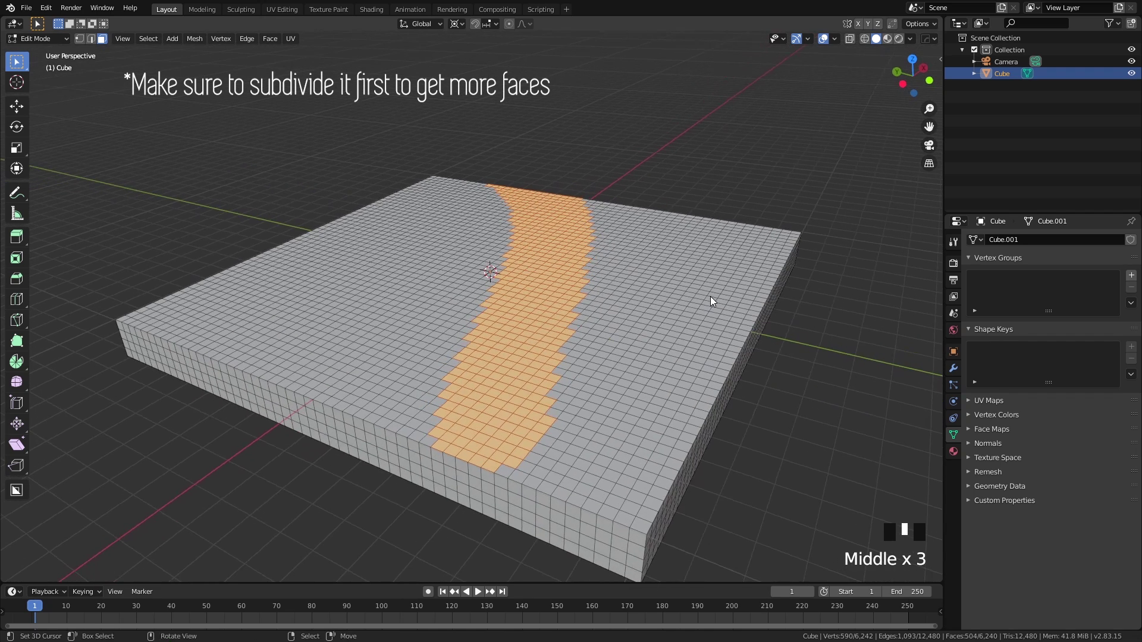
key("g")
key("z")
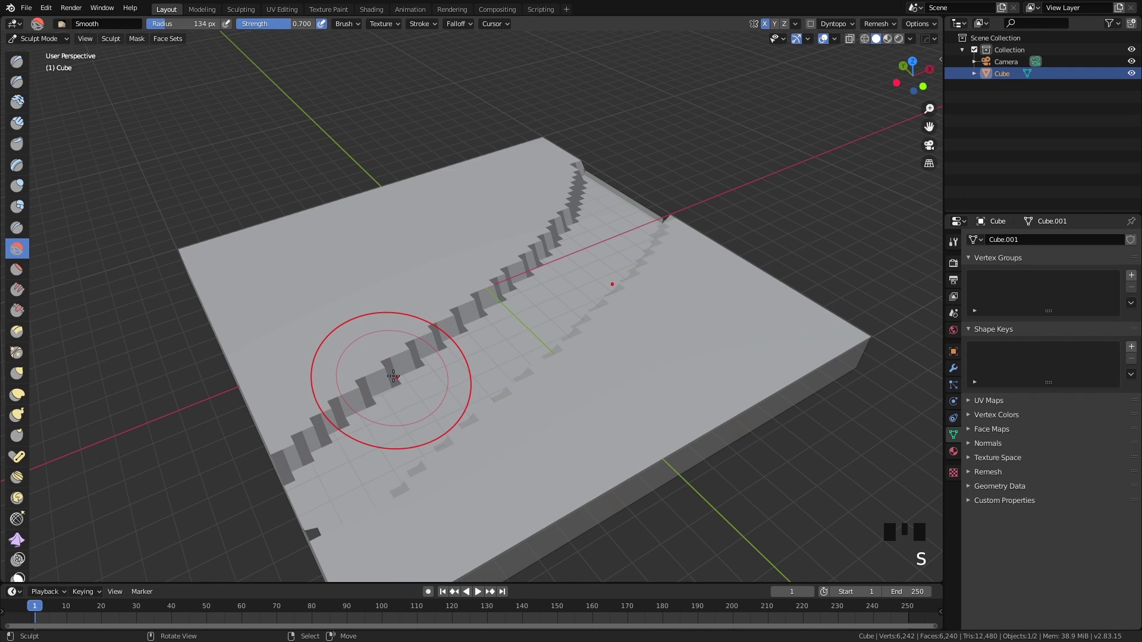
Set the Smooth sculpt brush to a radius of 101 px and a strength of 0.176
key("f")
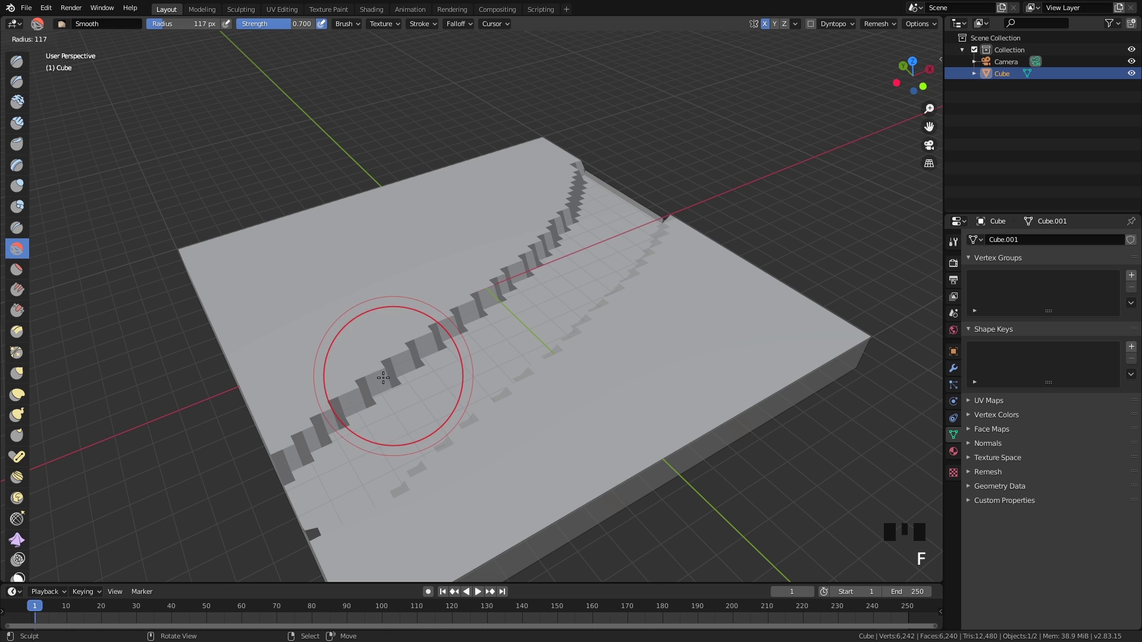
left_click(381, 380)
key("shift+f")
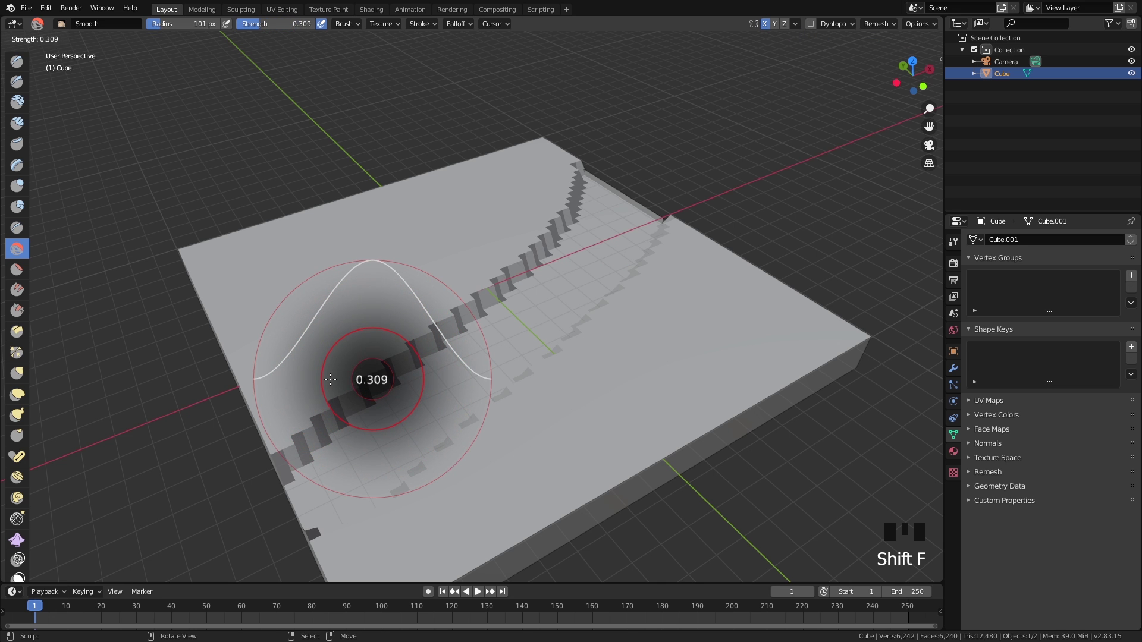
left_click(320, 384)
Smooth the jagged stepped edges along both banks of the sunken channel
left_click(369, 416)
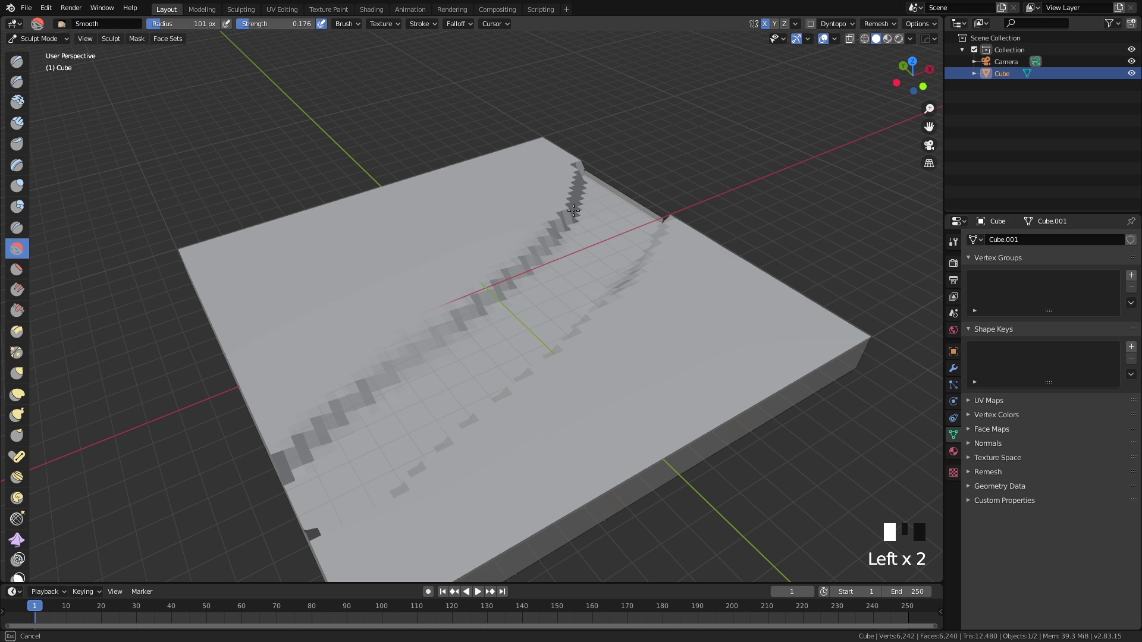
mouse_move(370, 416)
middle_mouse_down()
mouse_move(489, 327)
mouse_move(408, 322)
middle_mouse_up()
left_click_drag(408, 321, 446, 357)
middle_click_drag(446, 357, 535, 250)
left_click_drag(535, 250, 583, 158)
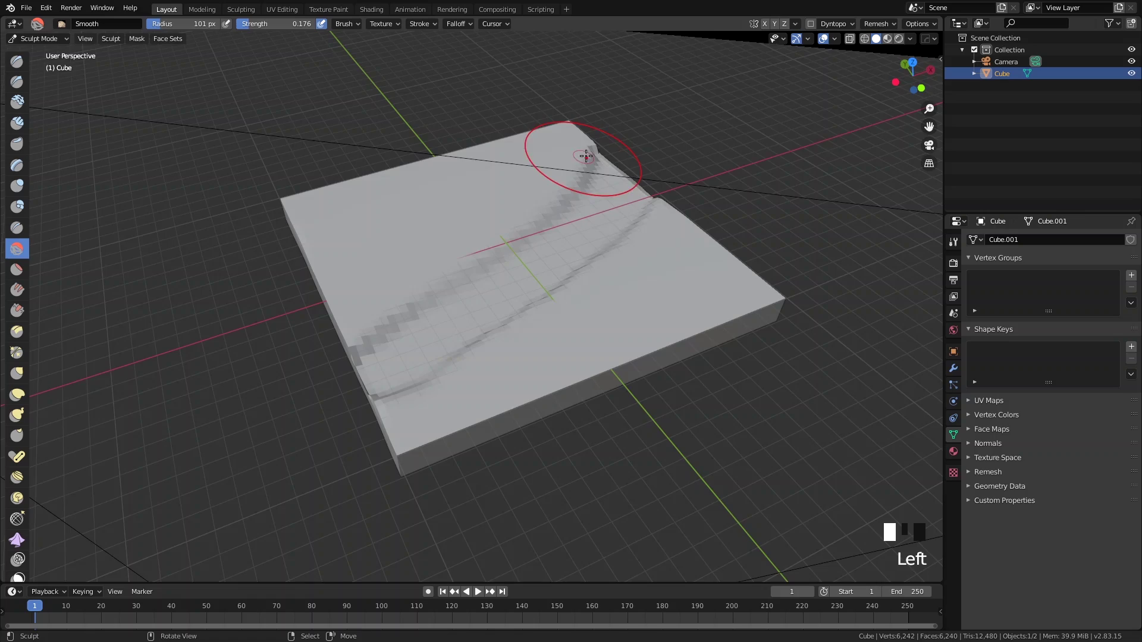
Smooth the remaining stepped edges around the sunken channel with the Smooth brush
left_click(403, 319)
mouse_move(584, 158)
middle_mouse_down()
mouse_move(403, 319)
mouse_move(513, 229)
middle_mouse_up()
left_click_drag(513, 230, 558, 201)
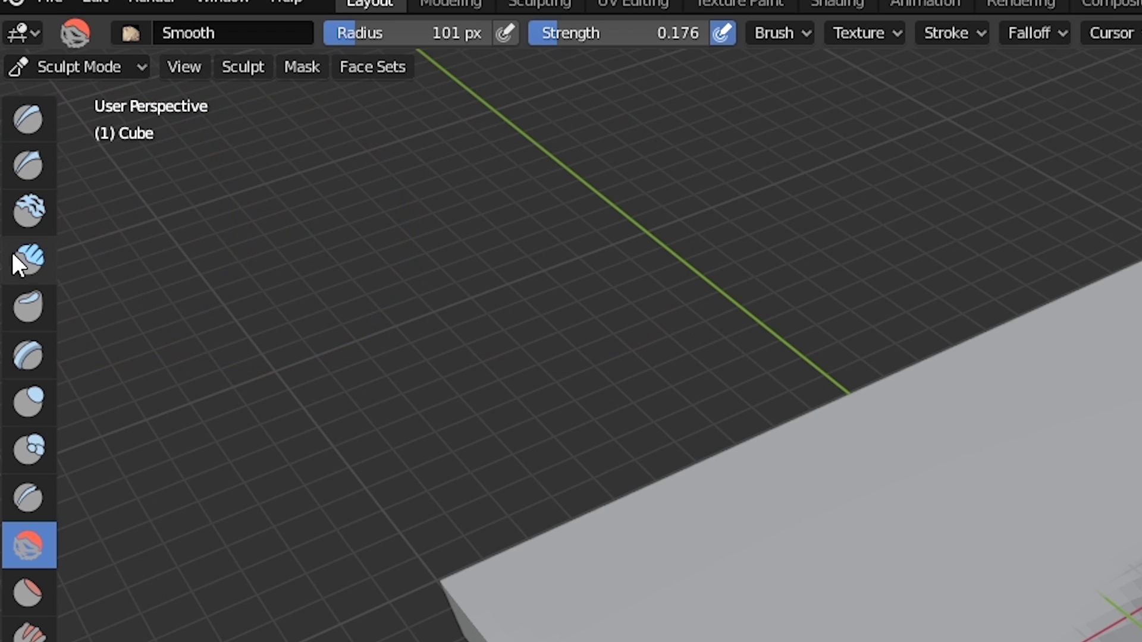
Sculpt soft undulations into the terrain on both sides of the channel with the Clay Strips brush, smoothing the strokes
left_click(16, 124)
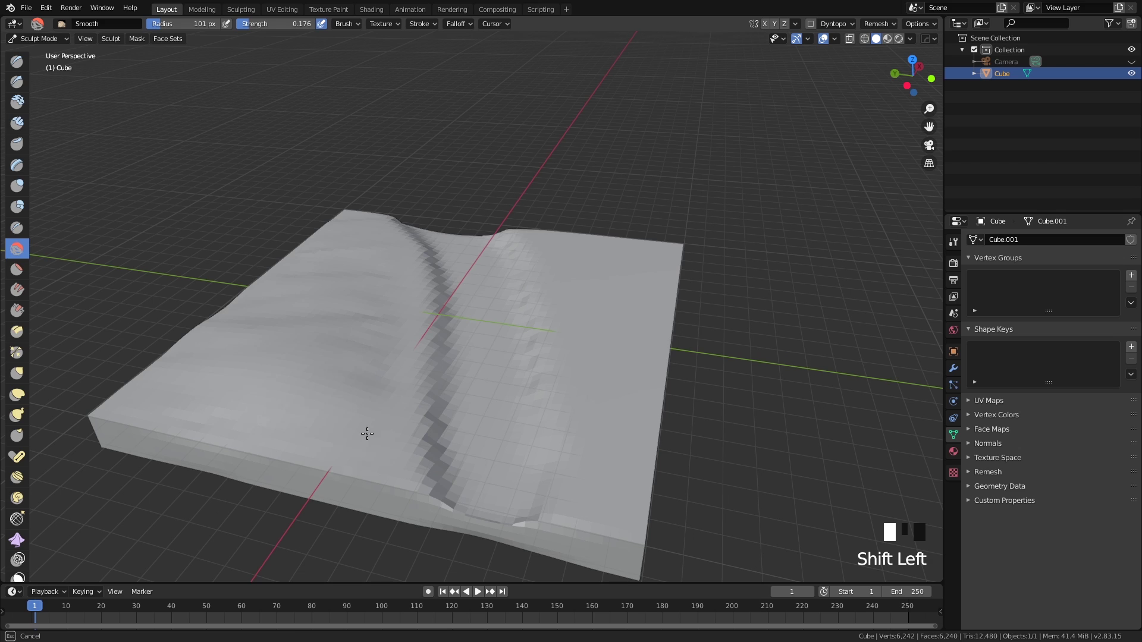
left_click_drag(367, 434, 290, 294, "ctrl")
middle_click_drag(289, 294, 643, 370)
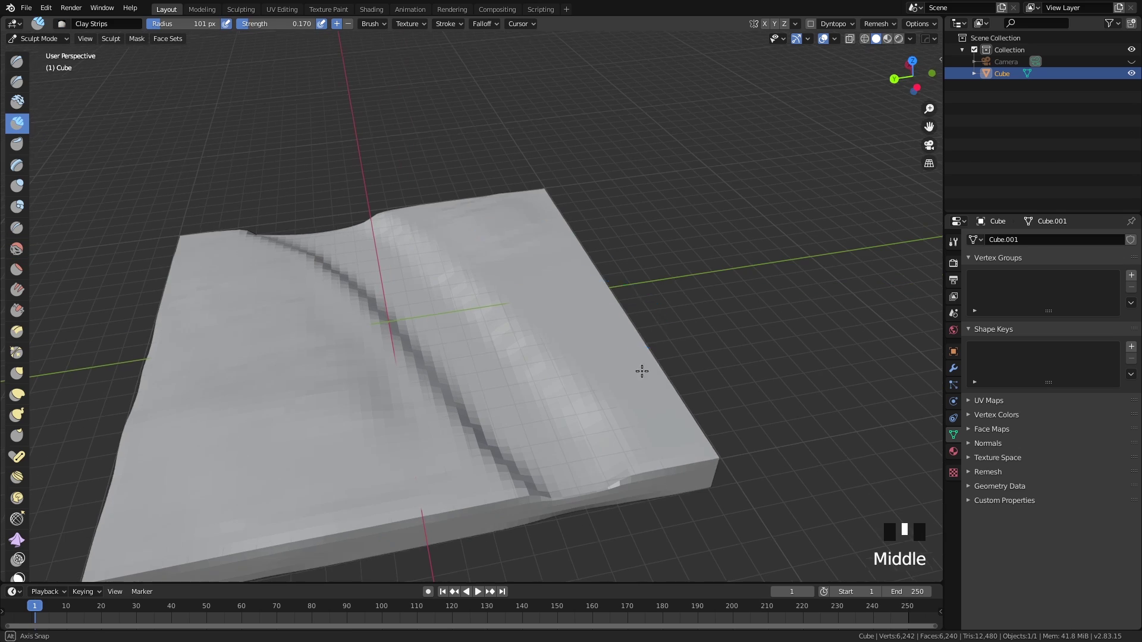
left_click_drag(642, 370, 505, 209, "shift")
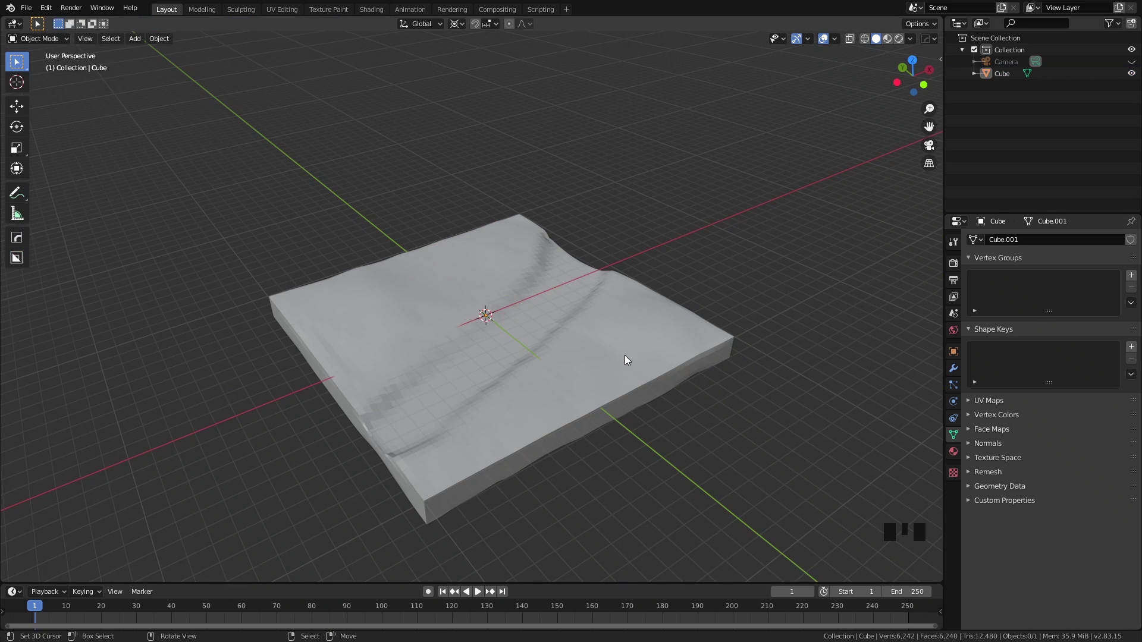
Add a mesh plane at the slab's centre and scale it up to cover the slab as the water surface
middle_click_drag(625, 355, 609, 340)
key("shift+a")
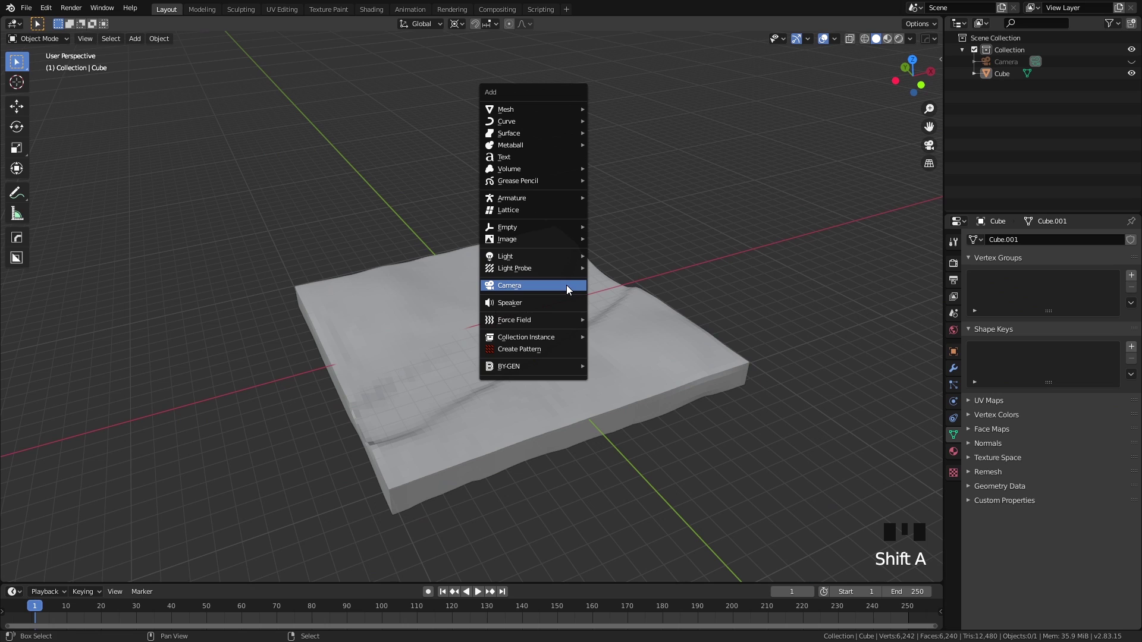
mouse_move(530, 109)
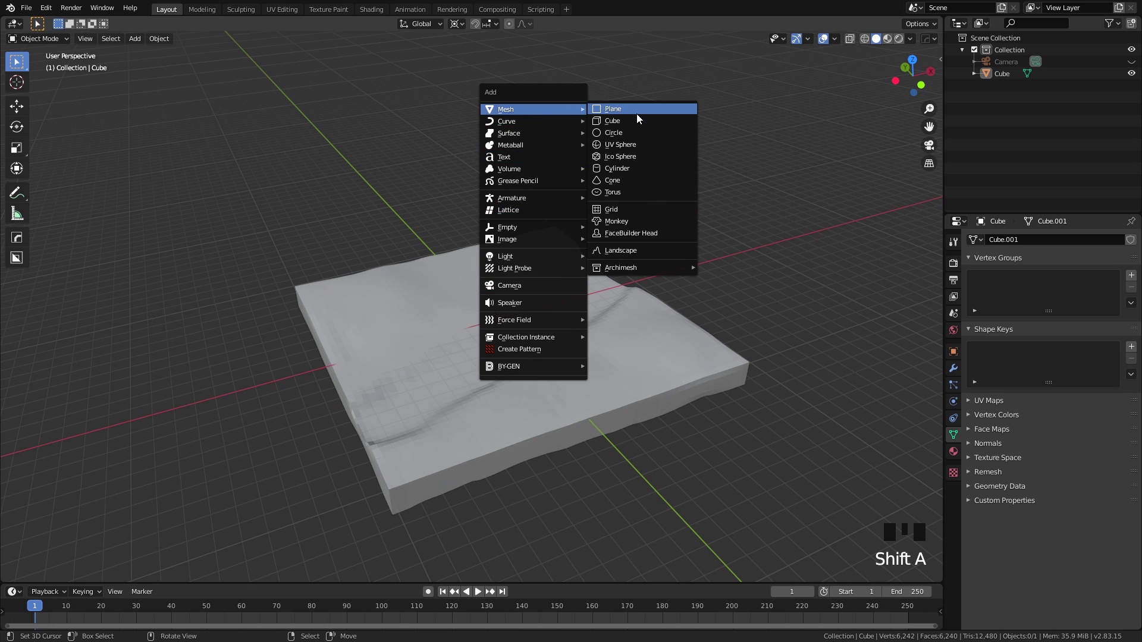
left_click(601, 108)
middle_click_drag(572, 244, 565, 276)
key("KP_7")
key("s")
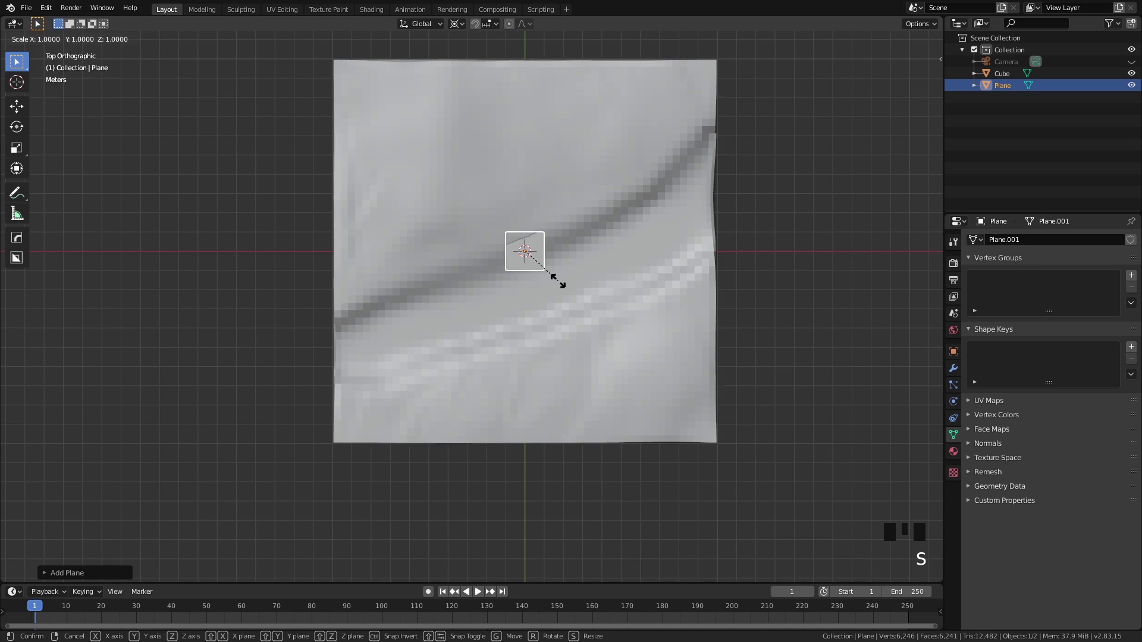
left_click(932, 417)
key("KP_7")
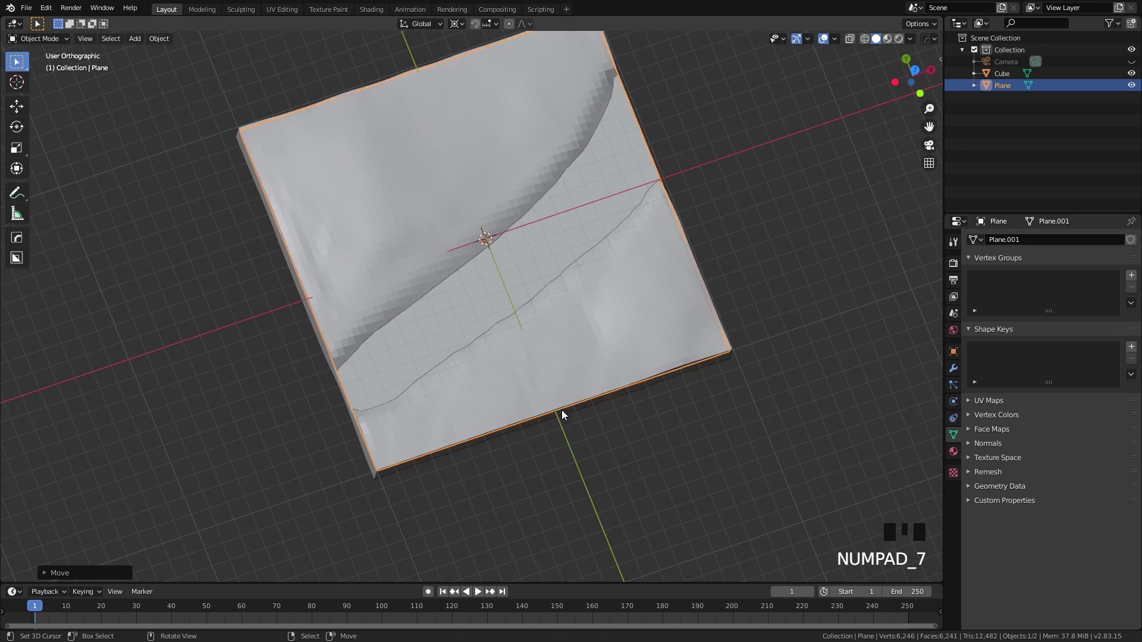
Knife-cut the plane along both riverbanks from edge to edge in the top view
key("KP_7")
scroll(561, 415, "down", 5)
middle_click_drag(561, 416, 555, 381, "shift")
scroll(552, 433, "up", 4)
key("Tab")
key("k")
key("k")
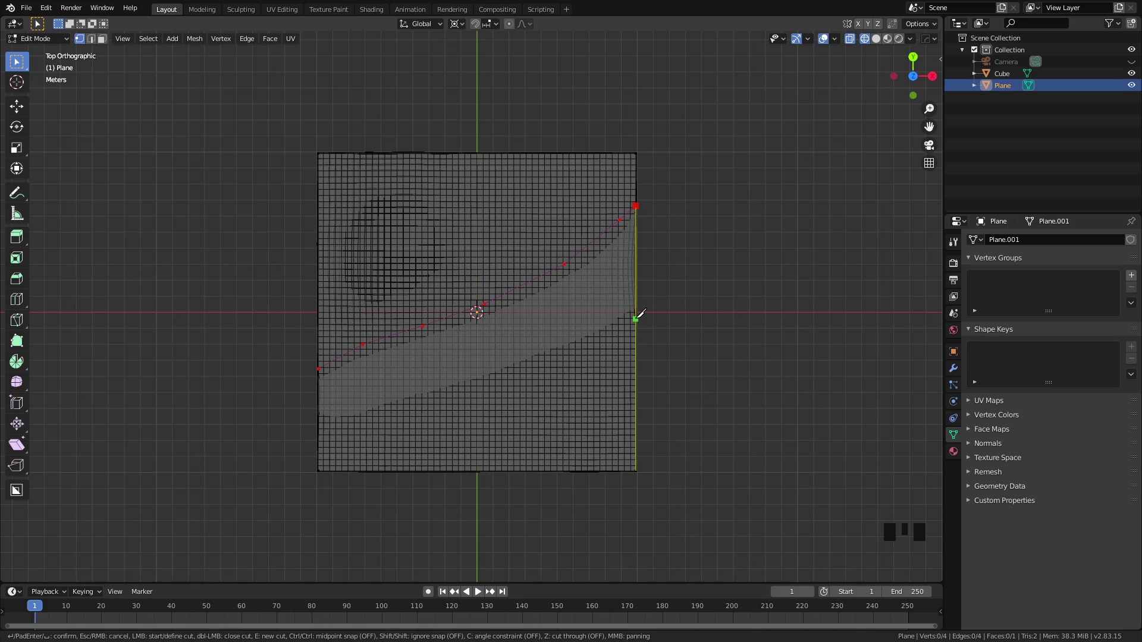
key("Return")
Delete the plane's four corner vertices, leaving only the river-shaped strip between the two cuts
middle_click_drag(546, 365, 472, 382)
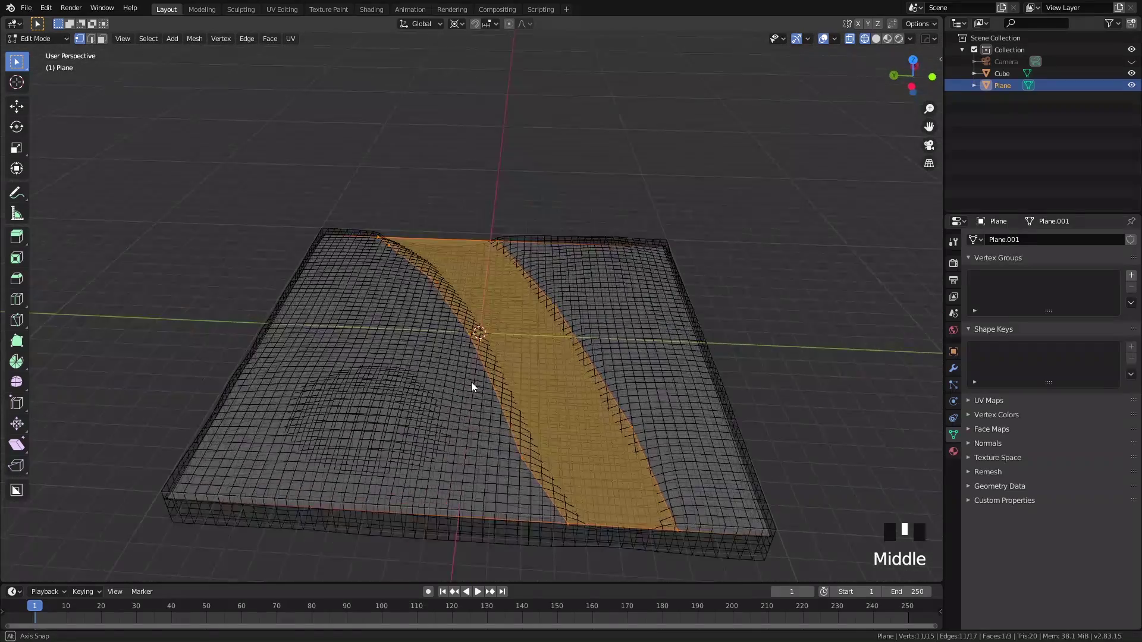
scroll(467, 388, "down", 2)
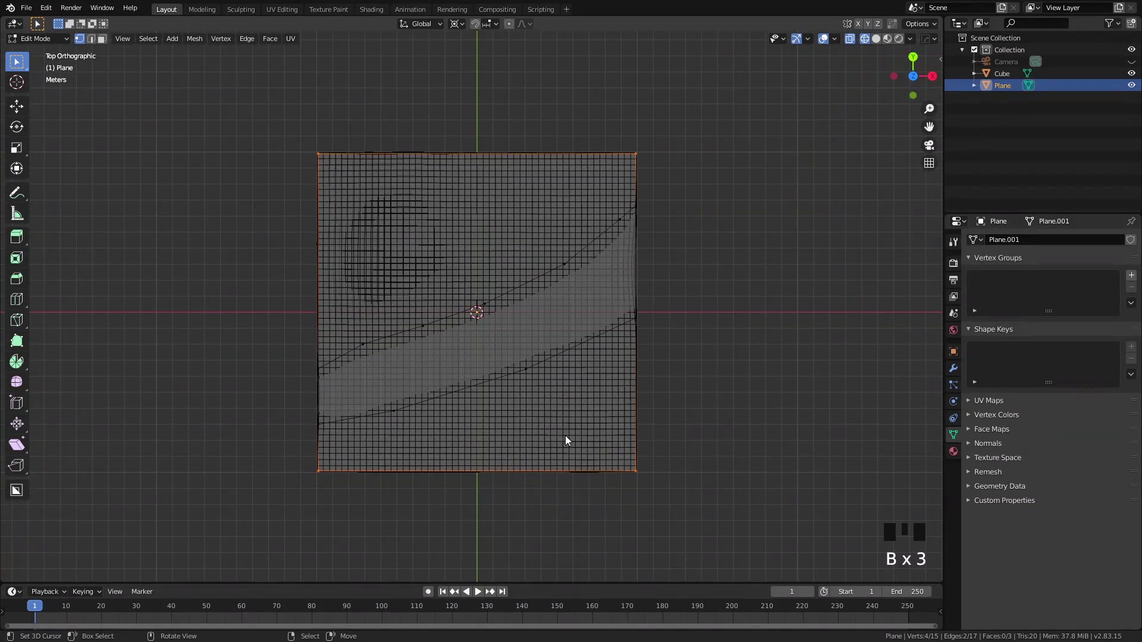
middle_click_drag(566, 441, 699, 345)
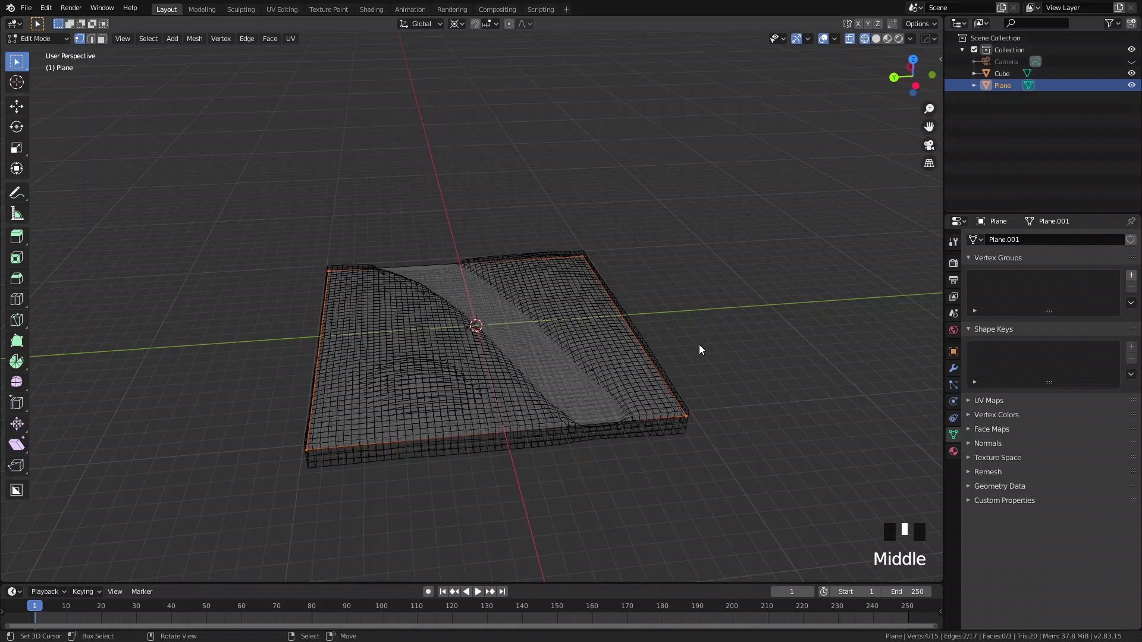
key("x")
left_click(698, 345)
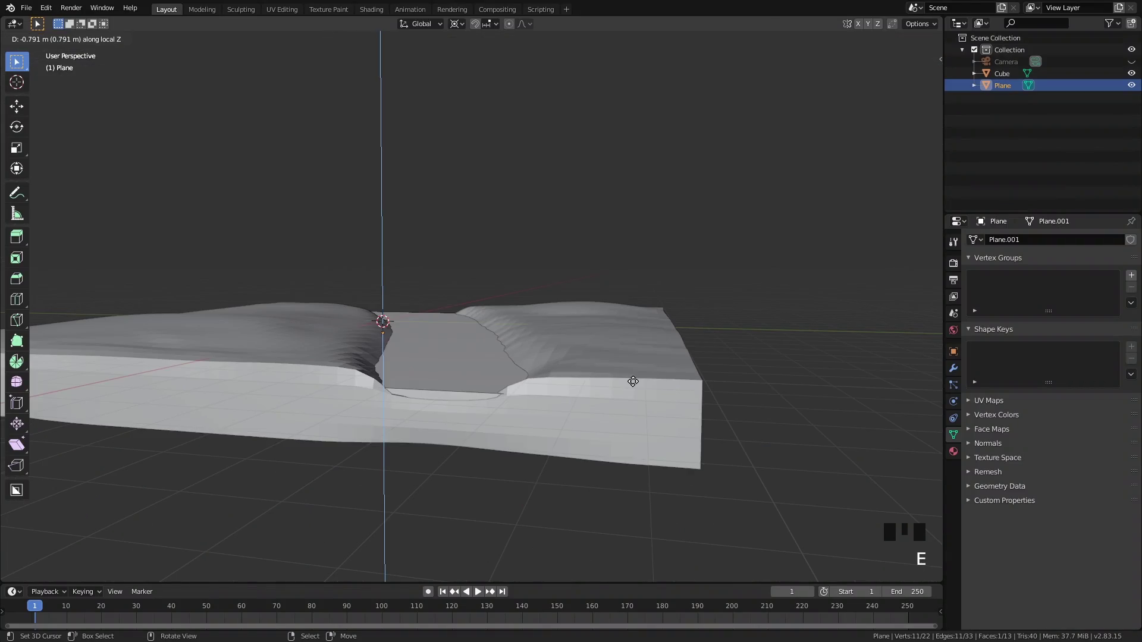
Extrude the river strip about 0.79 m downward along its local Z axis
left_click(632, 381)
middle_click_drag(633, 382, 433, 393)
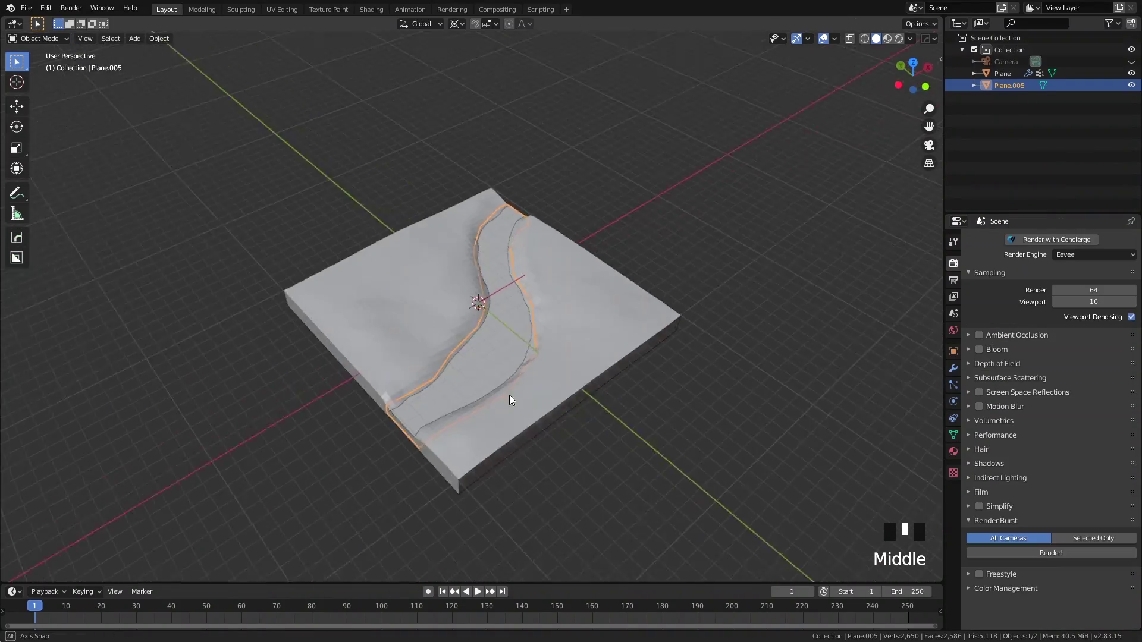
middle_click_drag(509, 395, 692, 420)
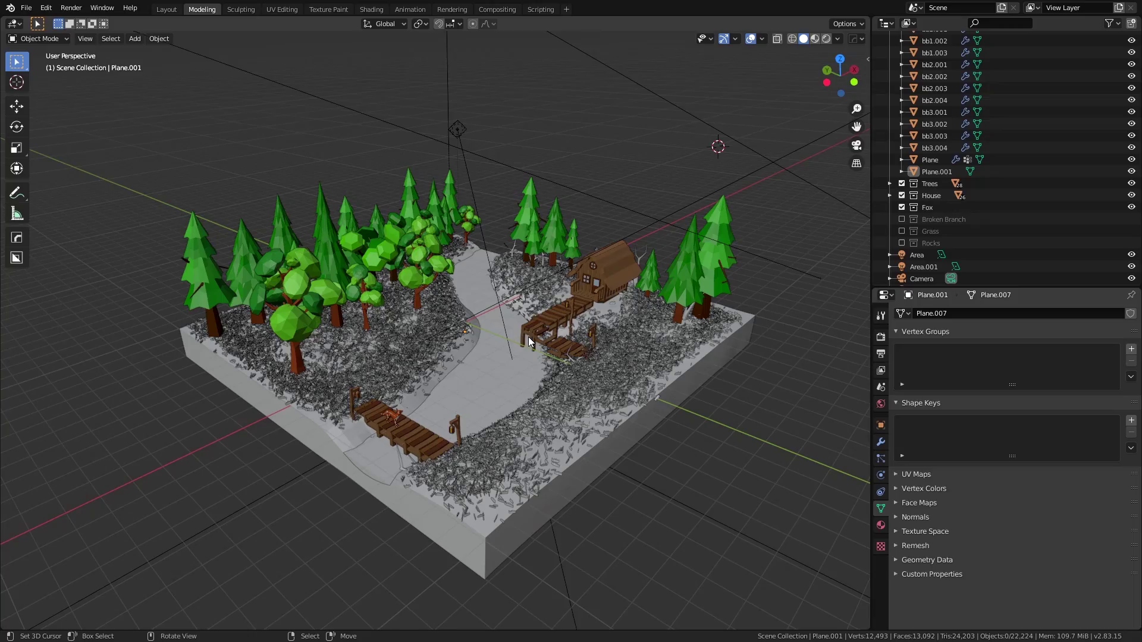
Examine the wooden house and its dock in the finished forest scene
left_click(607, 270)
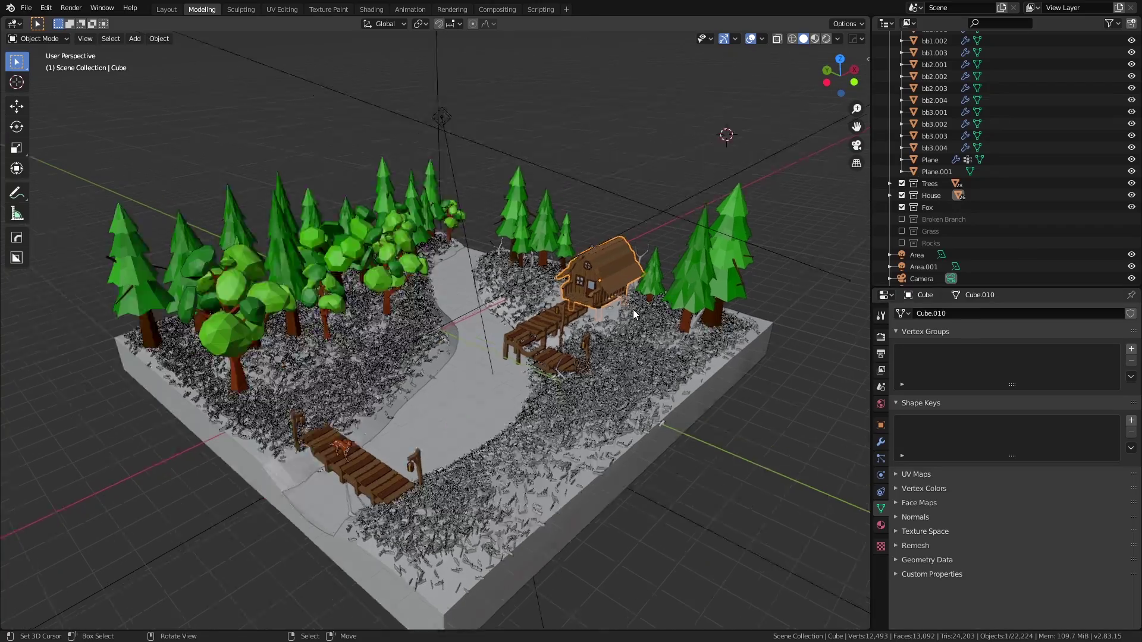
key("KP_Decimal")
scroll(575, 337, "down", 6)
middle_click_drag(517, 369, 559, 404)
scroll(445, 379, "up", 3)
scroll(441, 380, "down", 2)
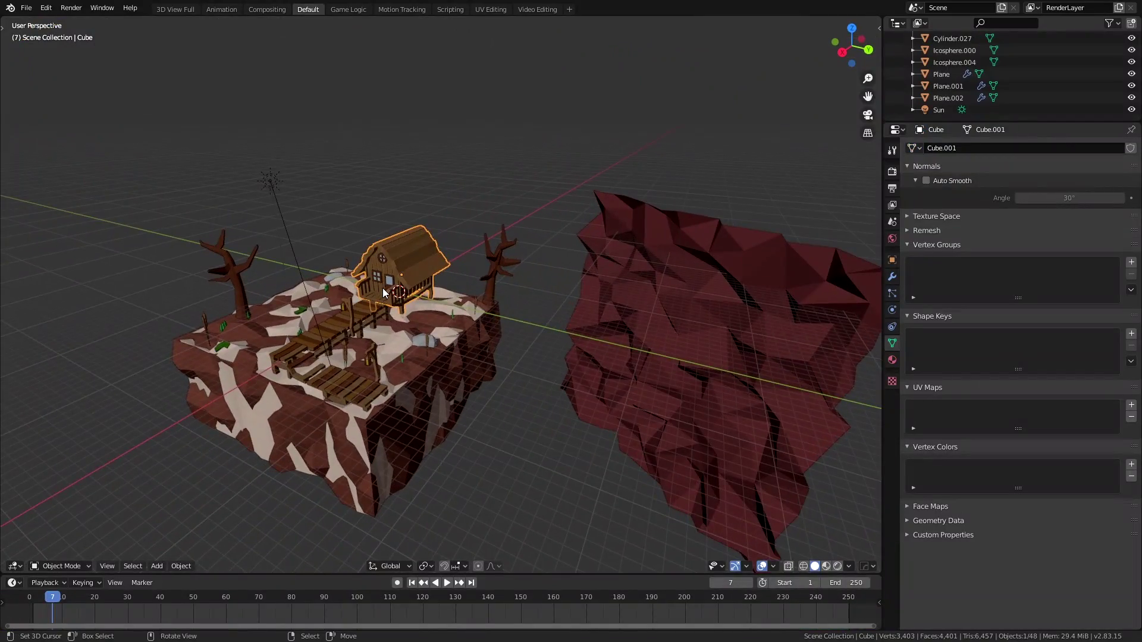
Copy the house, walkway, dock and lantern posts from the older swamp scene and paste them into the terrain scene
key("KP_Decimal")
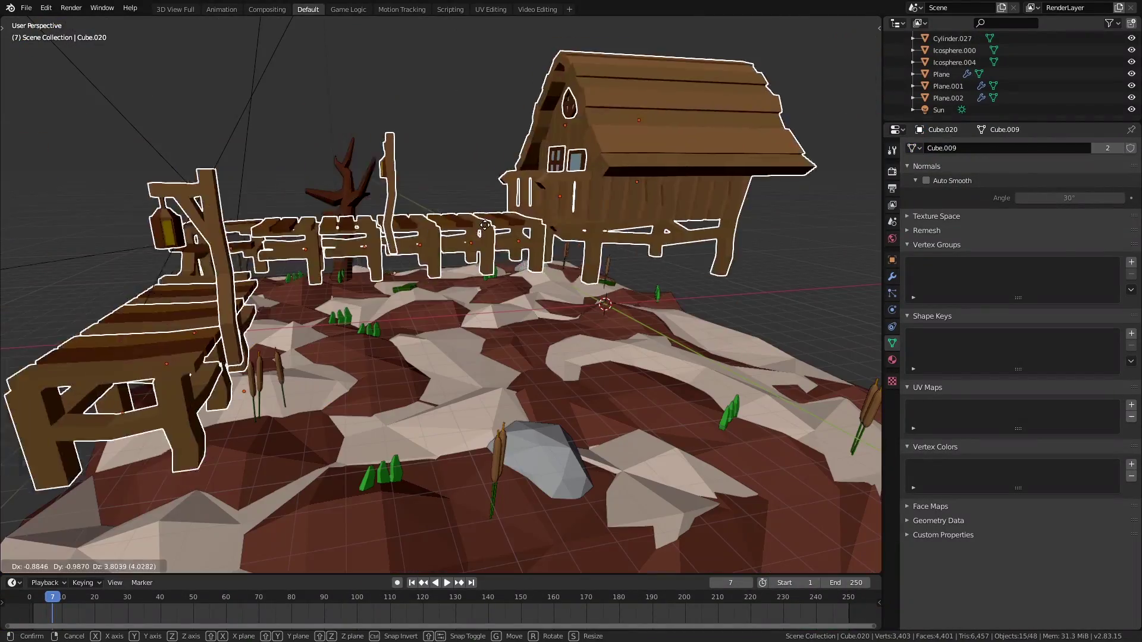
middle_click_drag(417, 309, 484, 307)
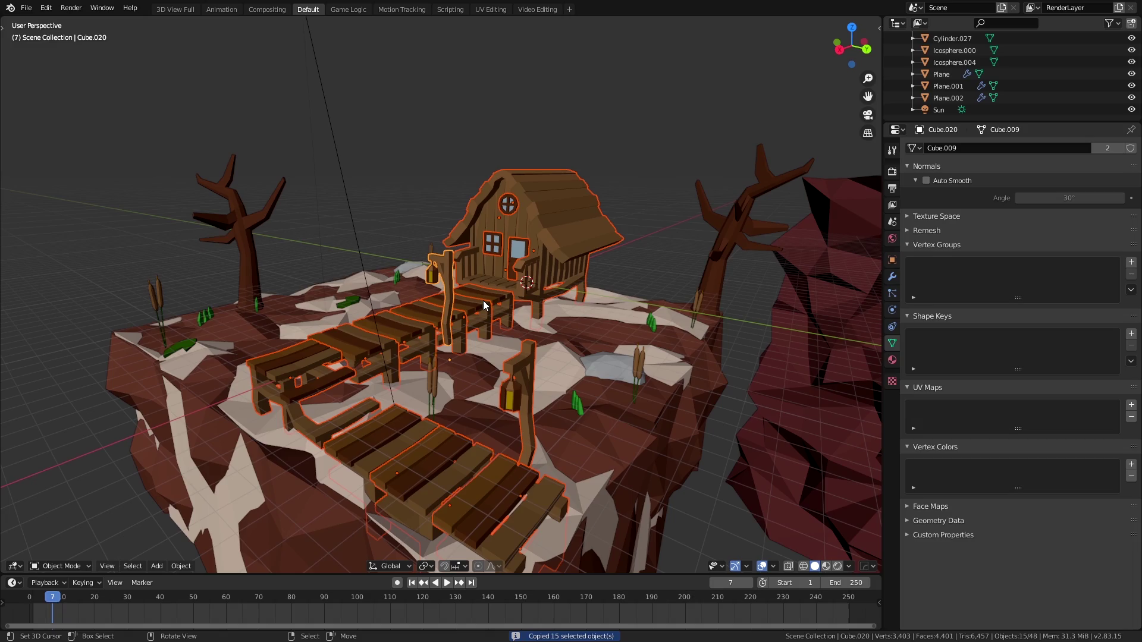
scroll(518, 369, "up", 2)
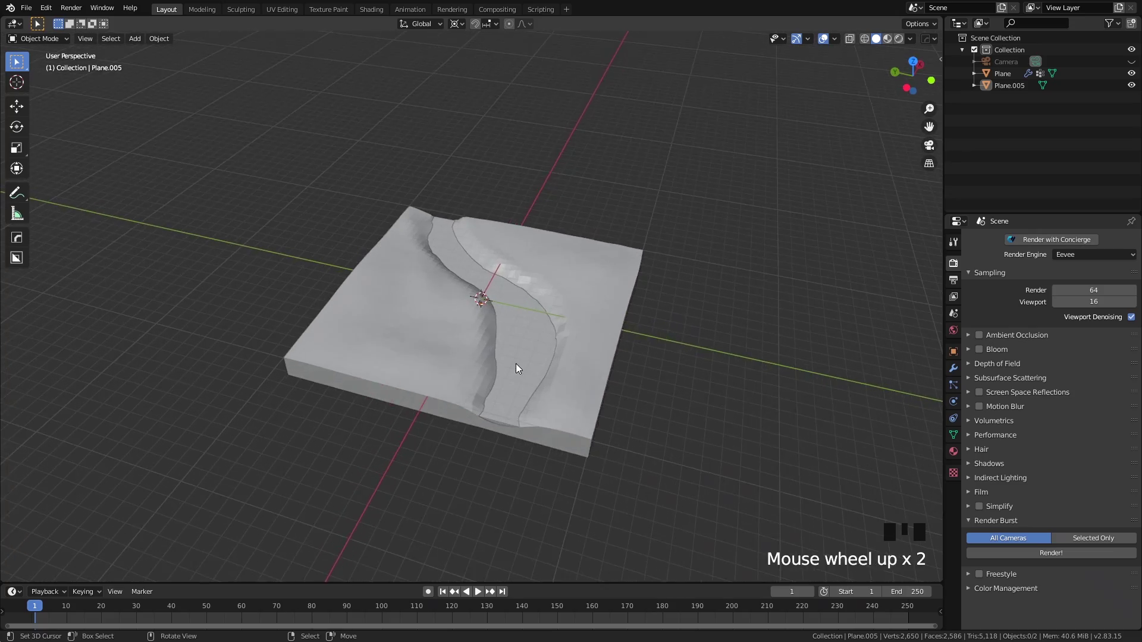
middle_click_drag(517, 370, 691, 403)
key("ctrl+v")
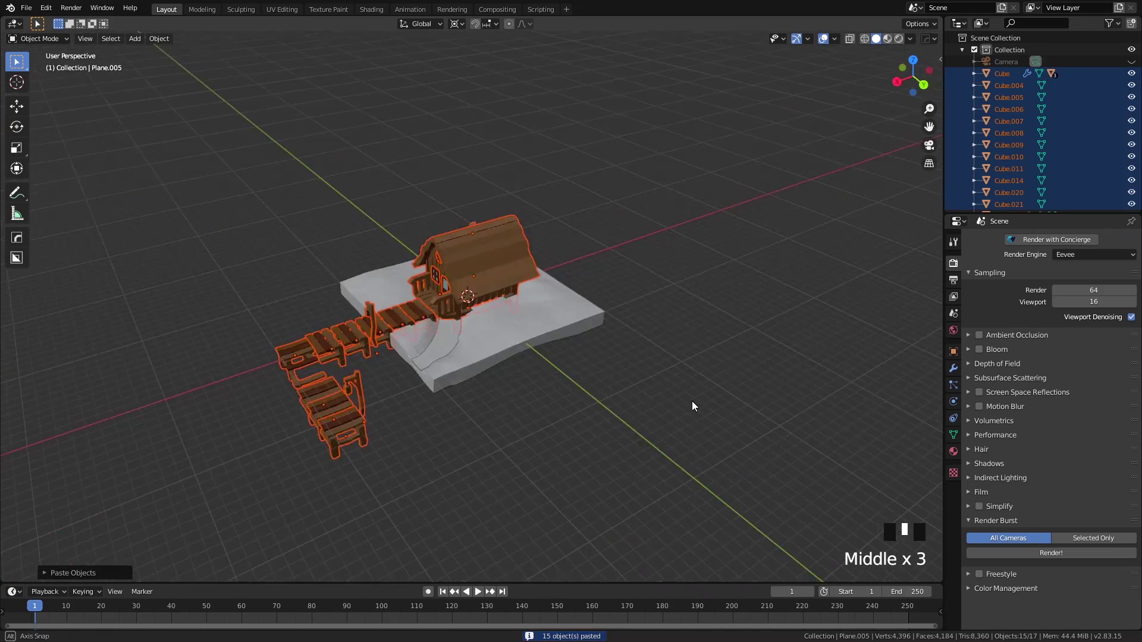
Rotate the pasted house and dock 180° about Z and scale them down to suit the terrain
key("KP_0")
key("r")
key("z")
right_click(493, 502)
type("rz180")
key("Return")
key("r")
key("z")
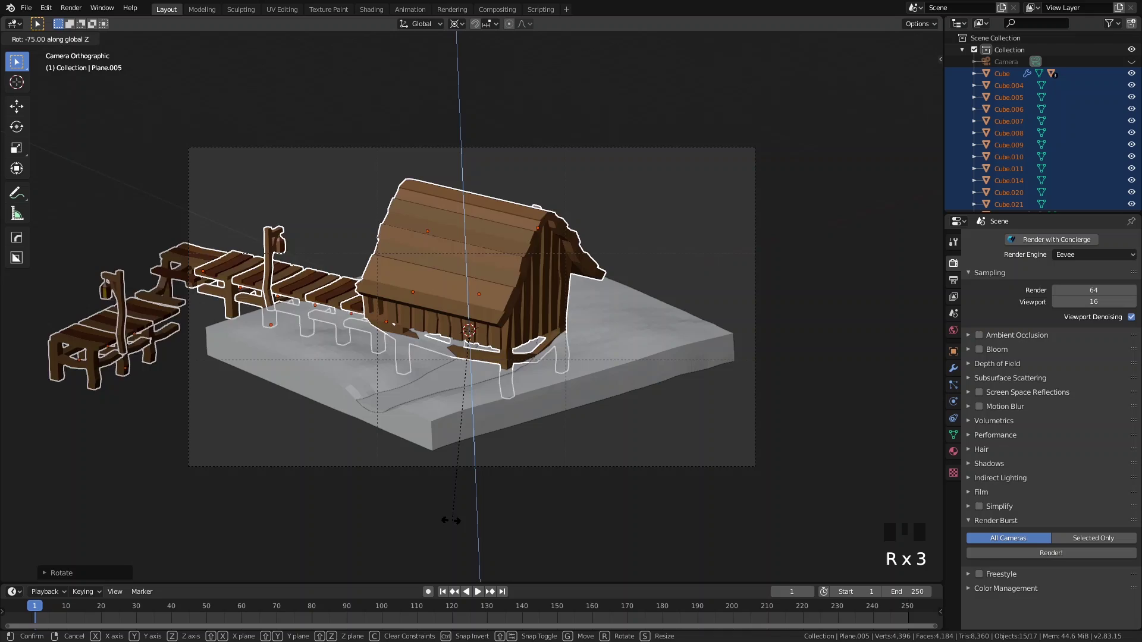
right_click(451, 519)
key("s")
left_click(523, 398)
Move the house and dock horizontally onto the riverbank and raise them about 0.64 m along Z
middle_click_drag(561, 380, 601, 375)
key("g")
key("shift+z")
left_click(789, 314)
key("g")
key("z")
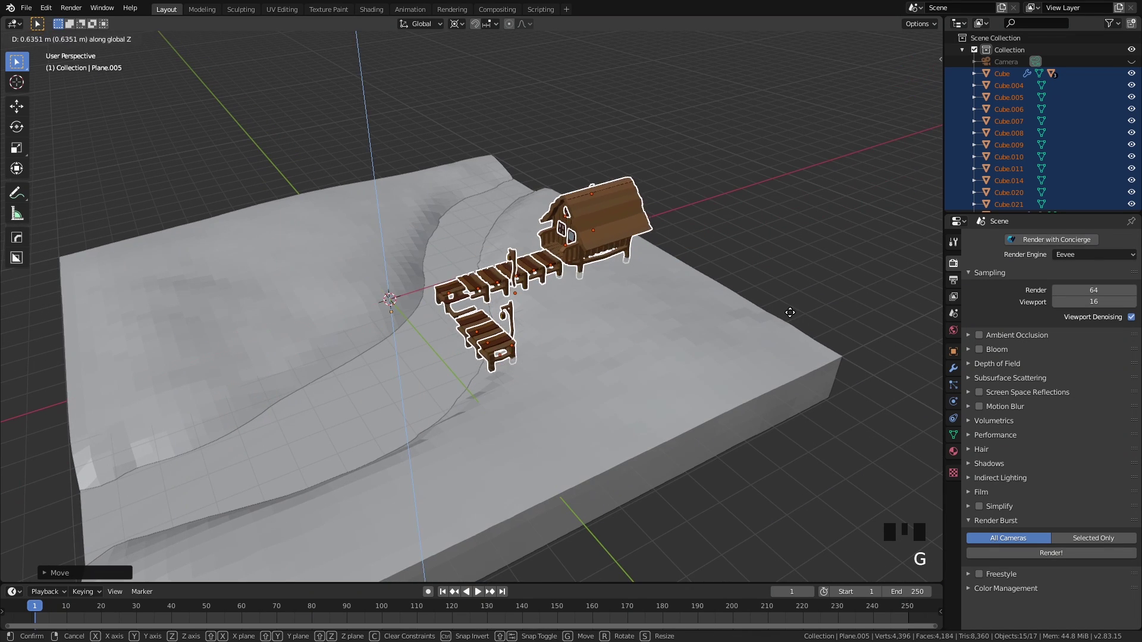
left_click(791, 311)
middle_click_drag(790, 311, 781, 378)
key("r")
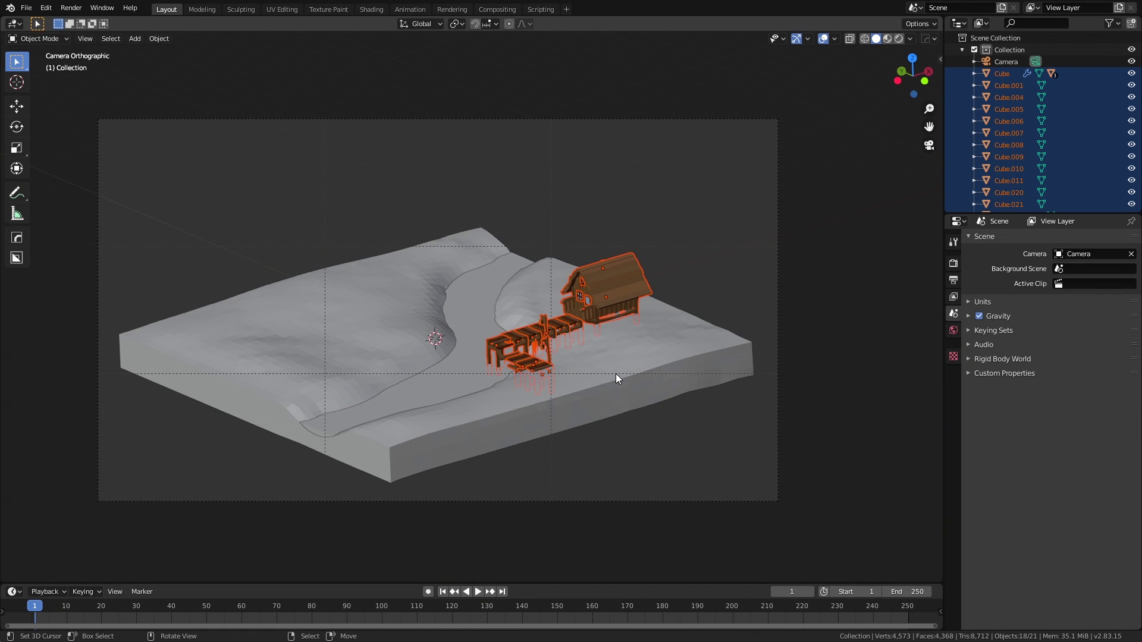
Move the selected house and dock objects into a new collection named House
key("m")
left_click(556, 408)
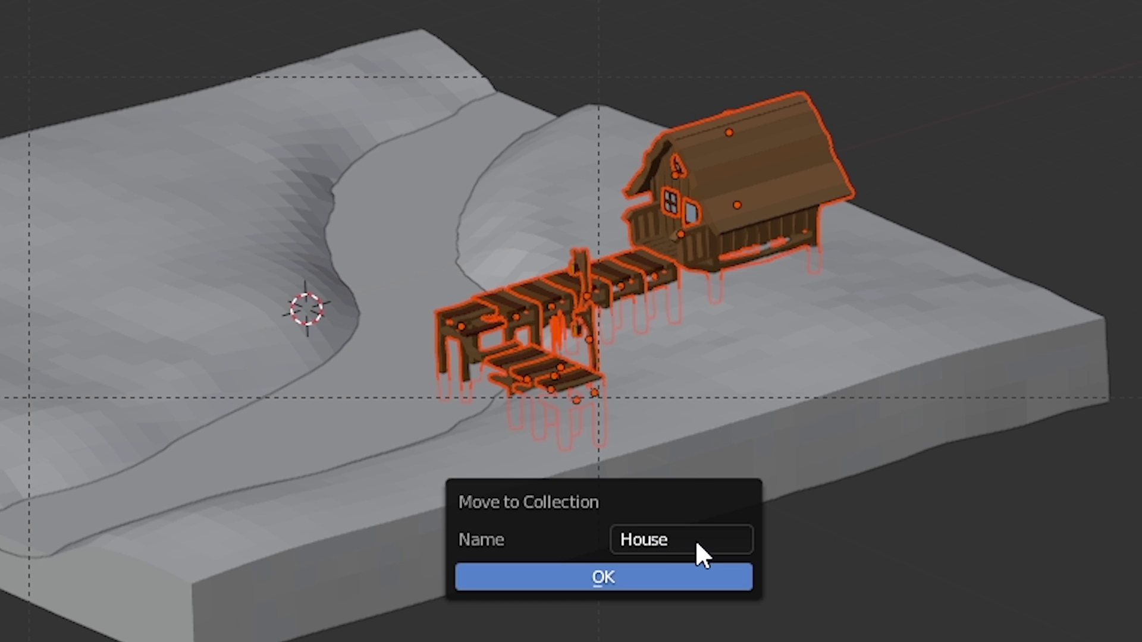
left_click(638, 580)
left_click(974, 98)
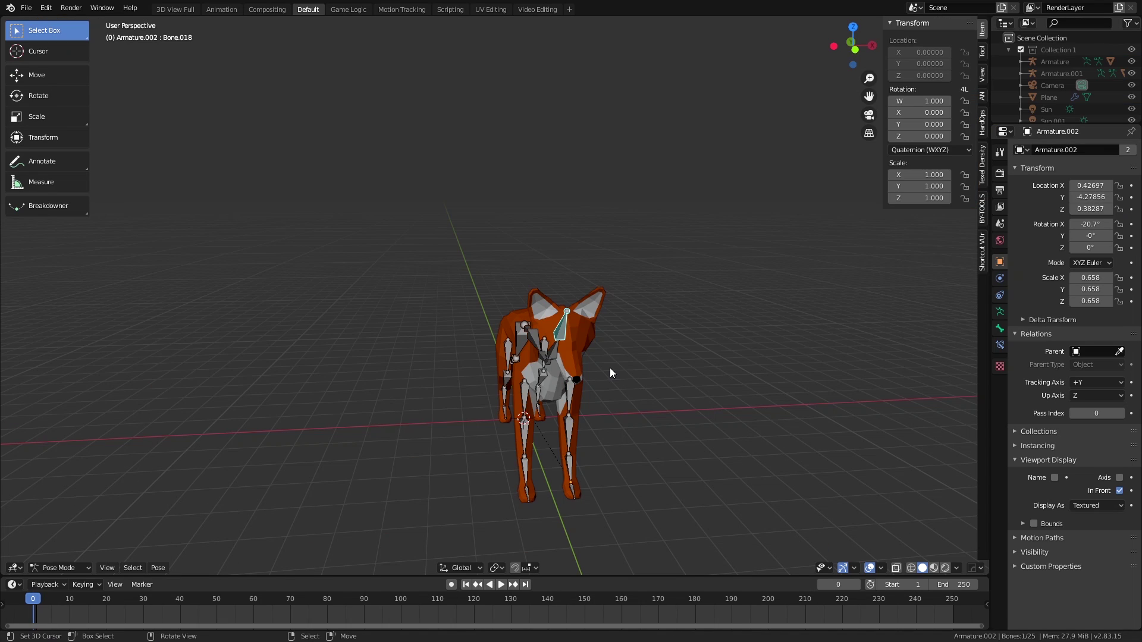
In the fox file, enable Collection 1 in the viewport to show the other foxes and exclude Collection 2
mouse_move(610, 368)
middle_mouse_down()
mouse_move(648, 376)
mouse_move(610, 359)
mouse_move(614, 347)
mouse_move(619, 364)
middle_mouse_up()
right_click(617, 361)
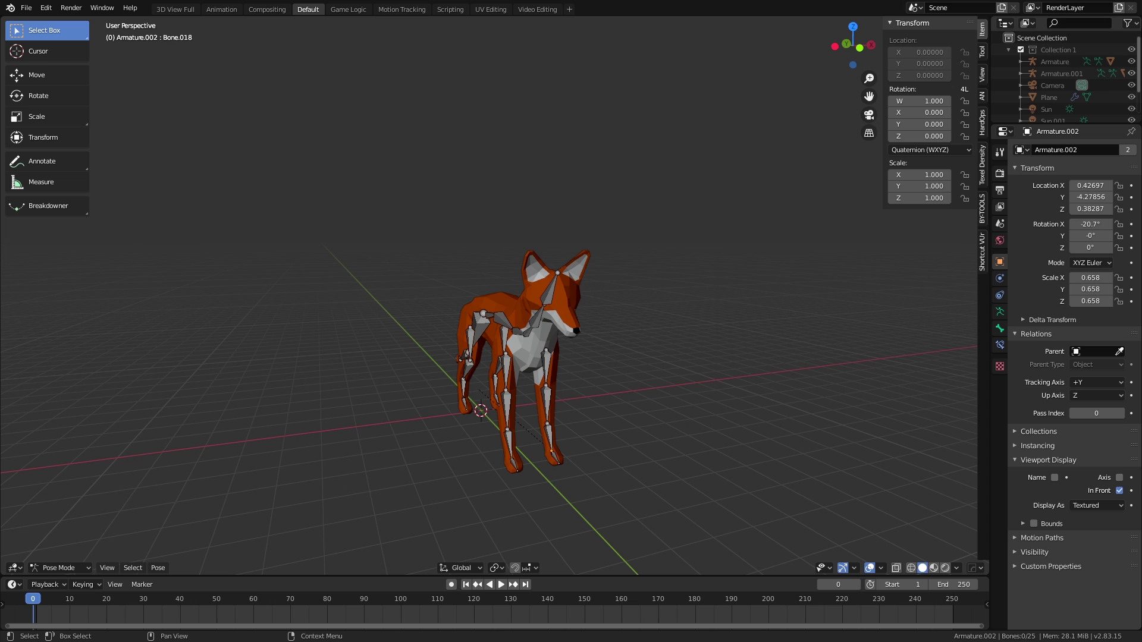
left_click(1128, 23)
left_click(1127, 26)
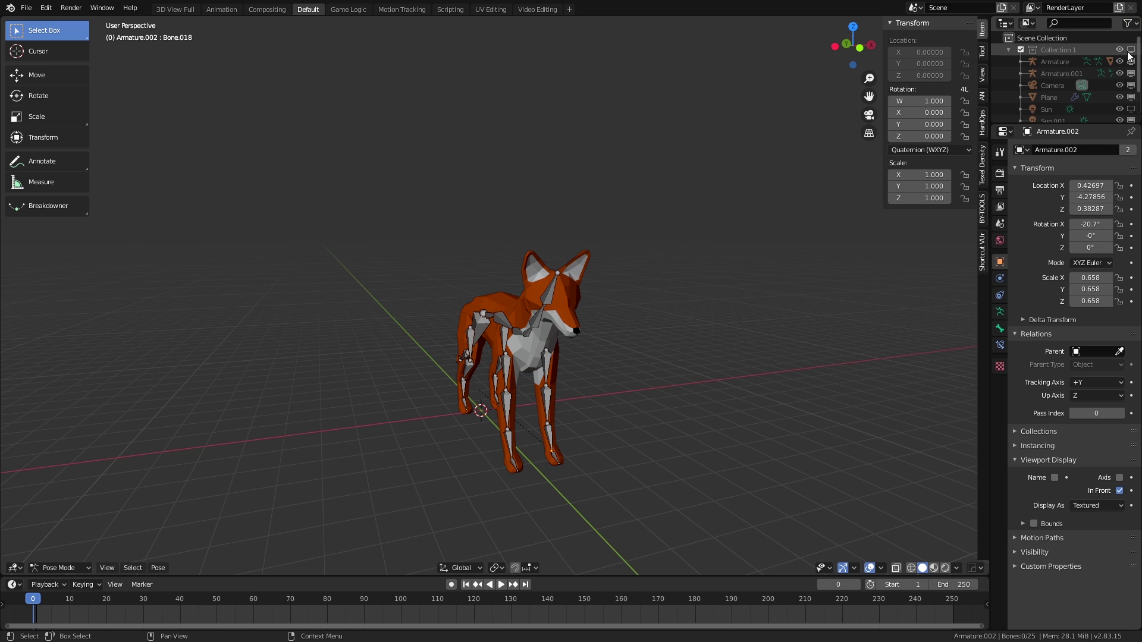
left_click(1129, 49)
left_click(1009, 50)
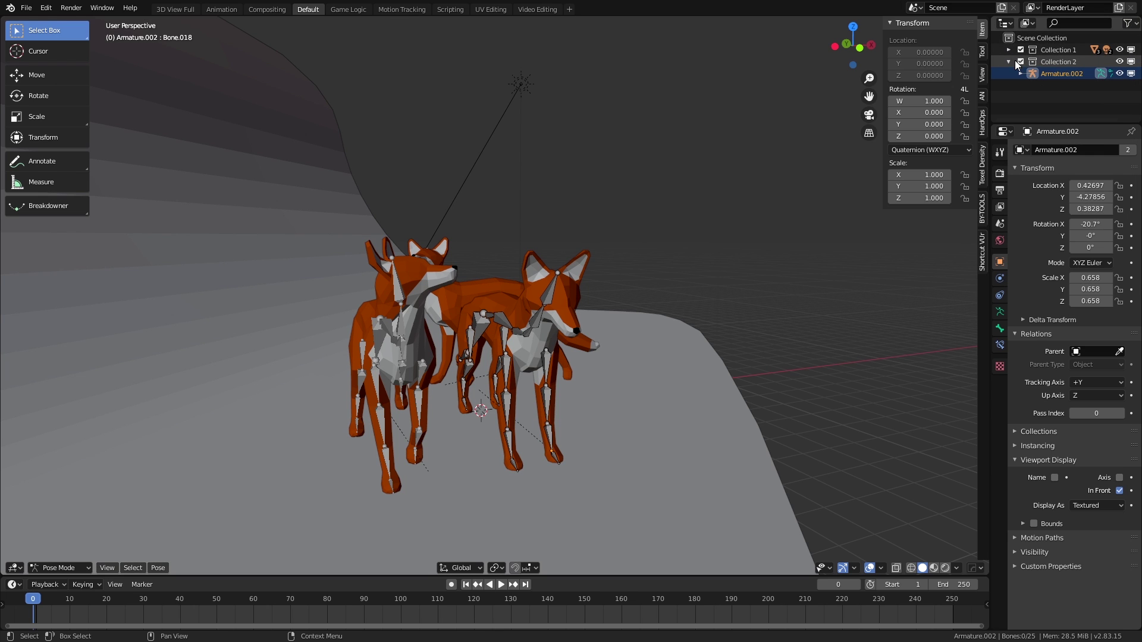
left_click(1021, 61)
Rotate the neck bone of the fox on the bridge to adjust its head pose
middle_click_drag(831, 192, 456, 363)
scroll(482, 366, "up", 4)
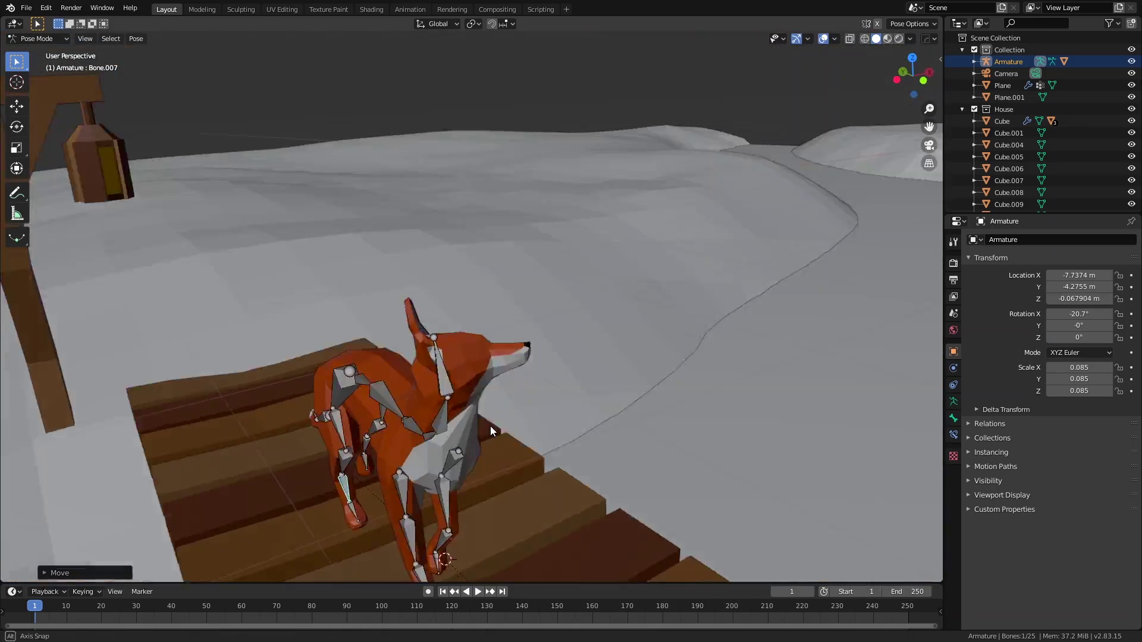
key("r")
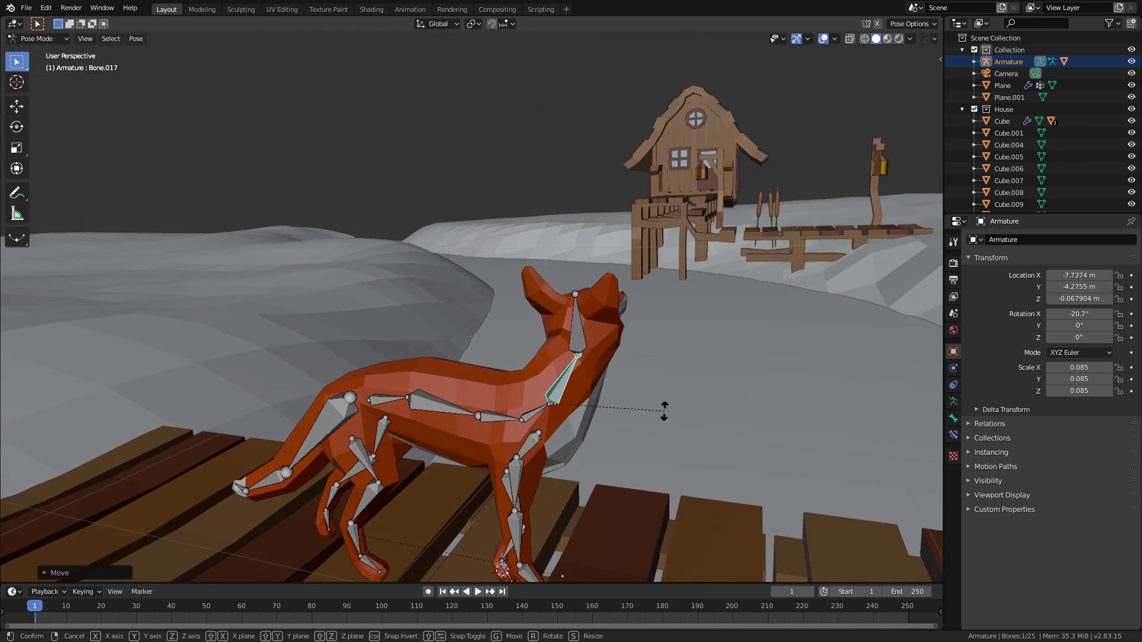
left_click(595, 430)
middle_click_drag(594, 430, 633, 422)
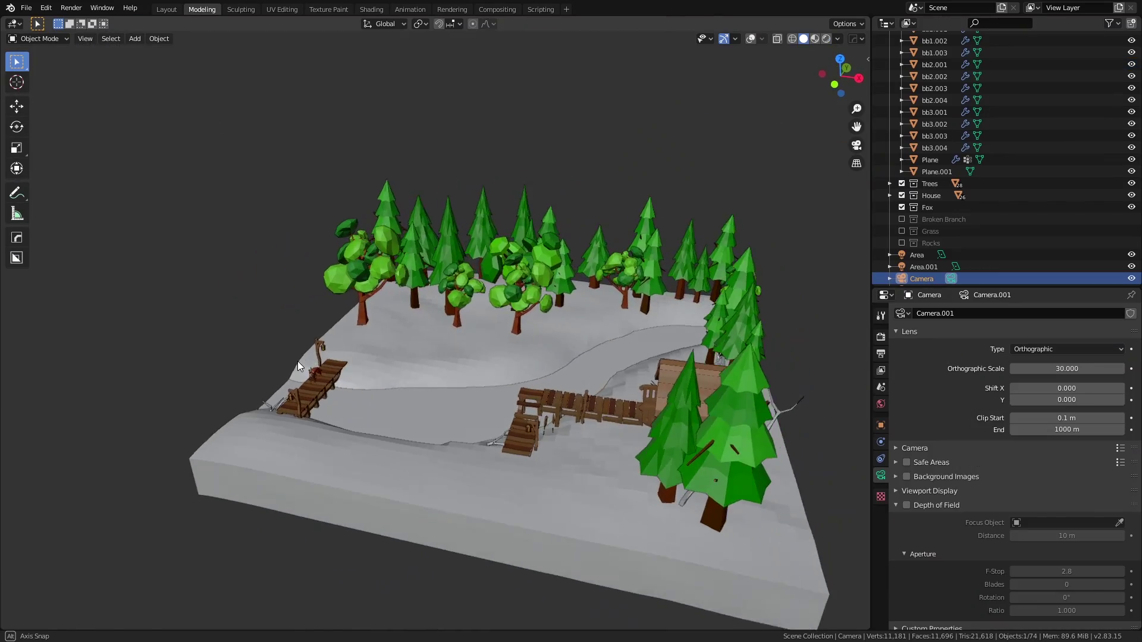
Examine how the pines and leafy trees are arranged around the river in the finished forest scene
middle_click_drag(297, 362, 413, 407)
left_click(270, 344)
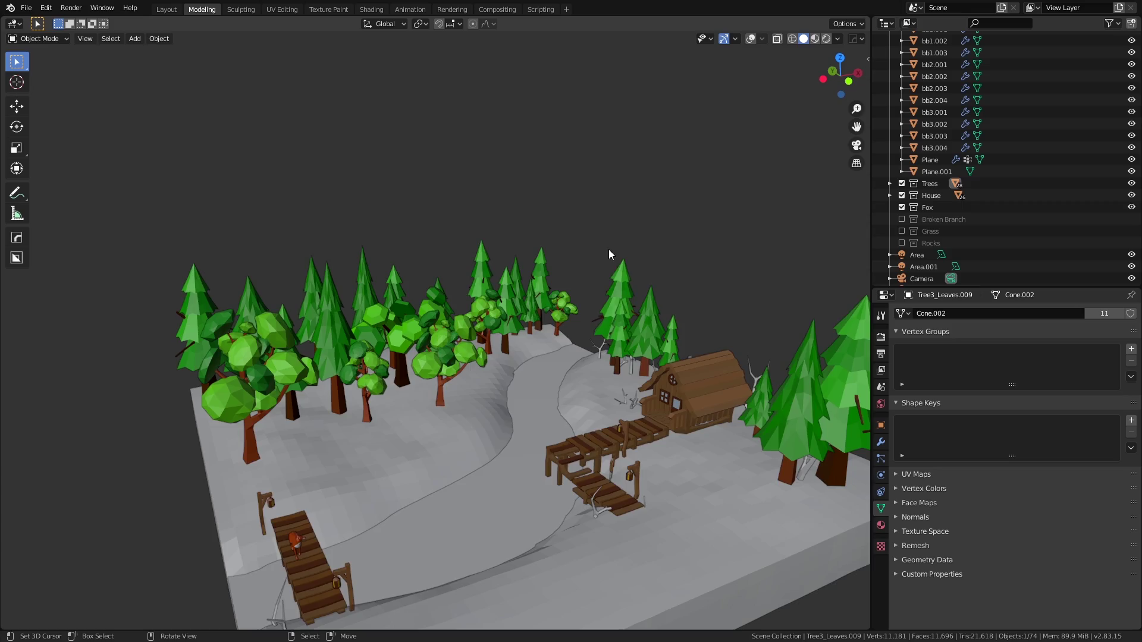
scroll(606, 275, "down", 3)
scroll(606, 275, "up", 5)
middle_click_drag(521, 320, 658, 331)
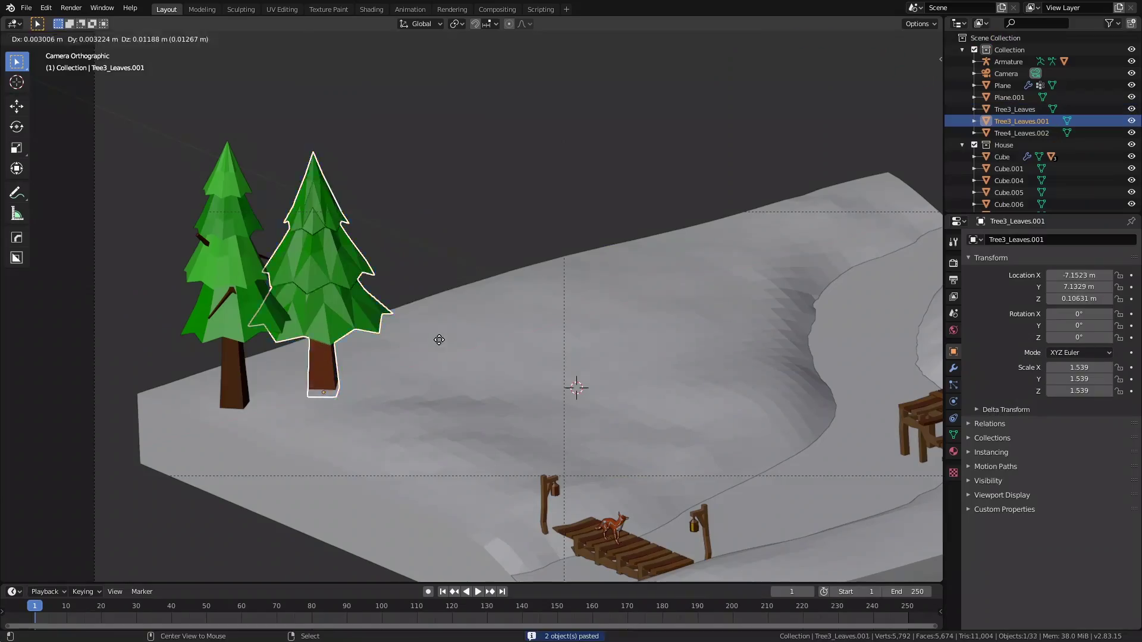
Place a duplicate pine behind the first two trees, scaling it overall and along Z before repositioning it
left_click(552, 340)
key("s")
left_click(619, 357)
key("s")
key("z")
left_click(673, 356)
key("g")
left_click(571, 355)
Place a linked duplicate of the small pine farther along the terrain behind the first trees
key("alt+d")
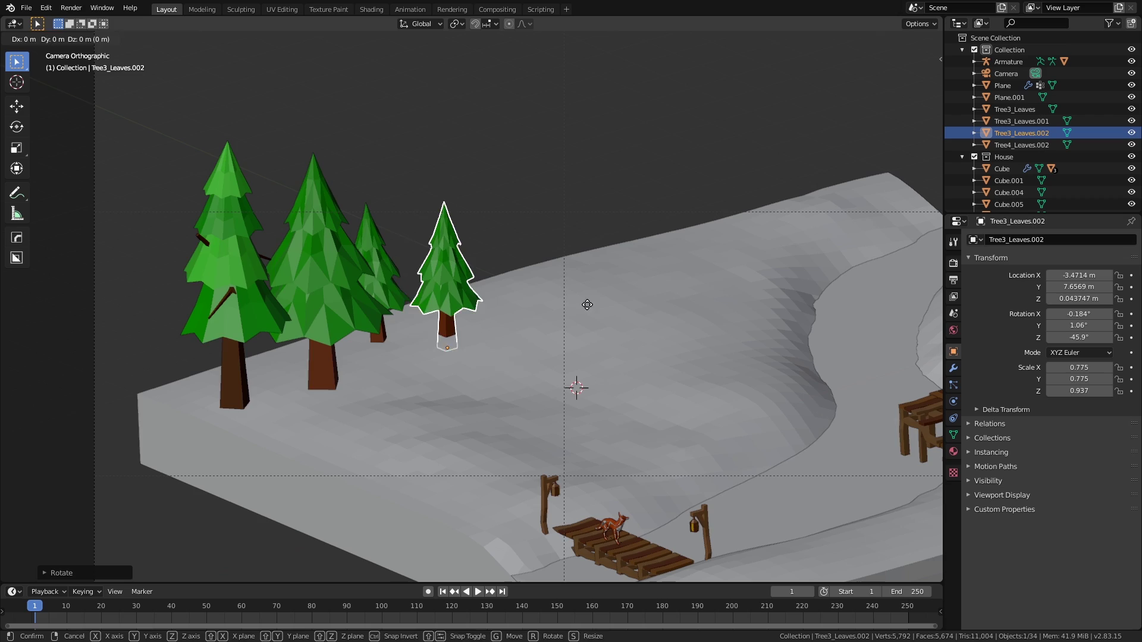
key("z")
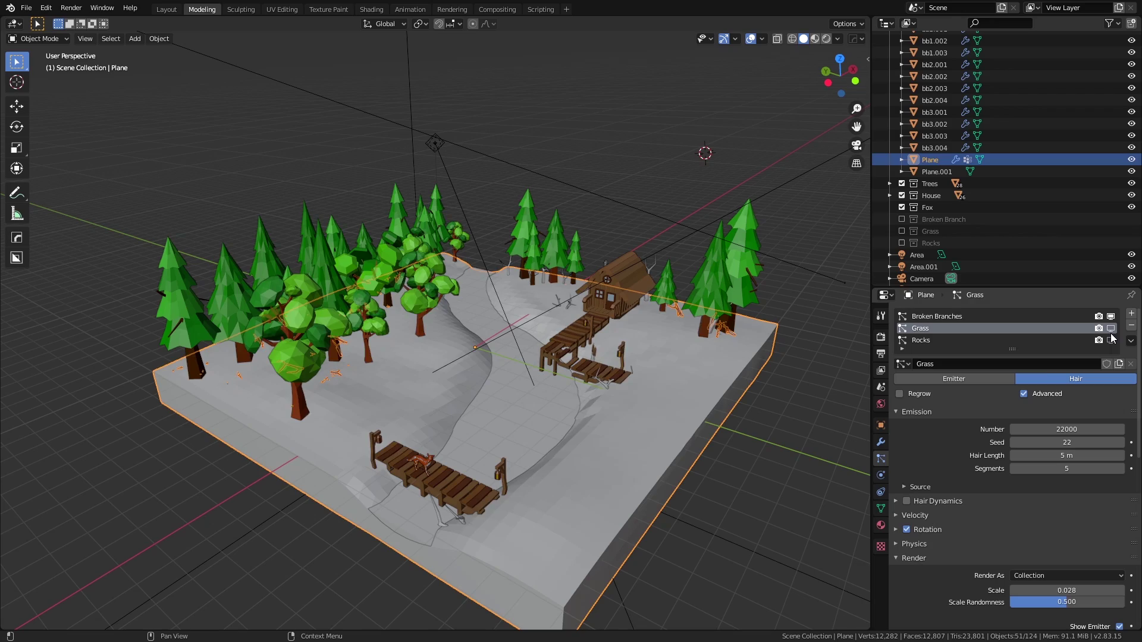
Examine the finished scene's particle systems and the grass, broken branch and rock models they scatter
left_click(1111, 341)
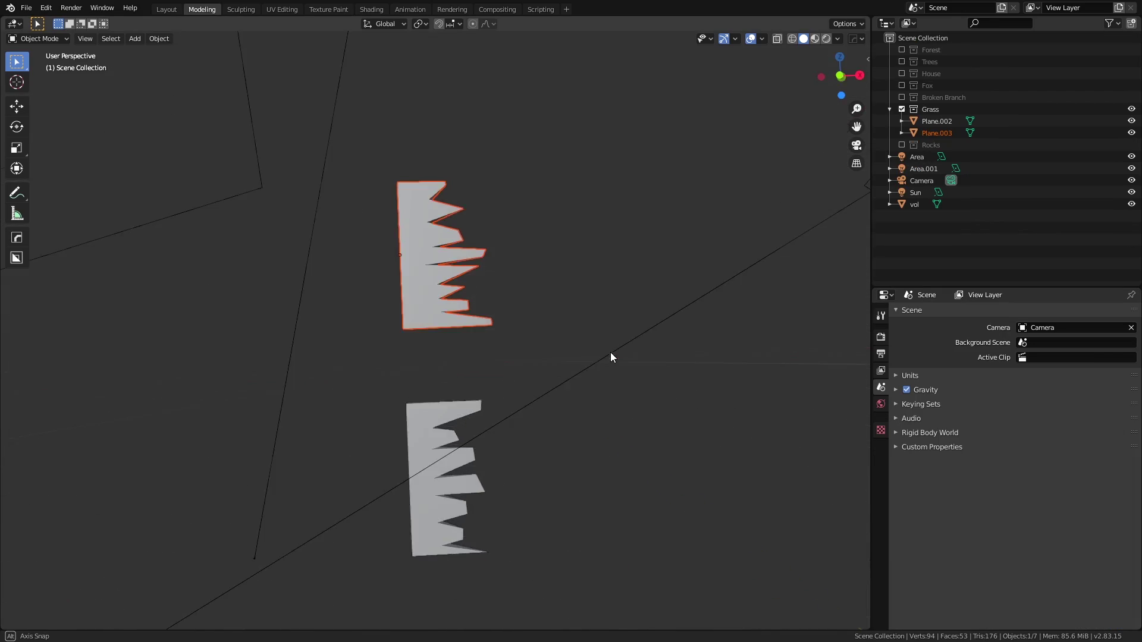
middle_click_drag(610, 352, 587, 358)
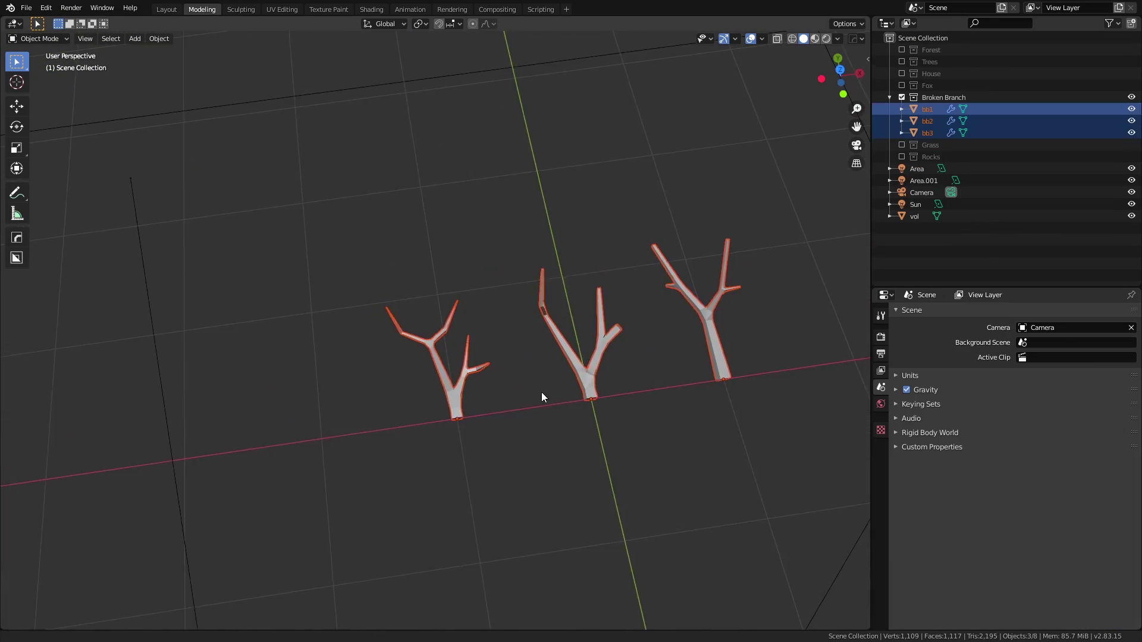
middle_click_drag(542, 397, 486, 426)
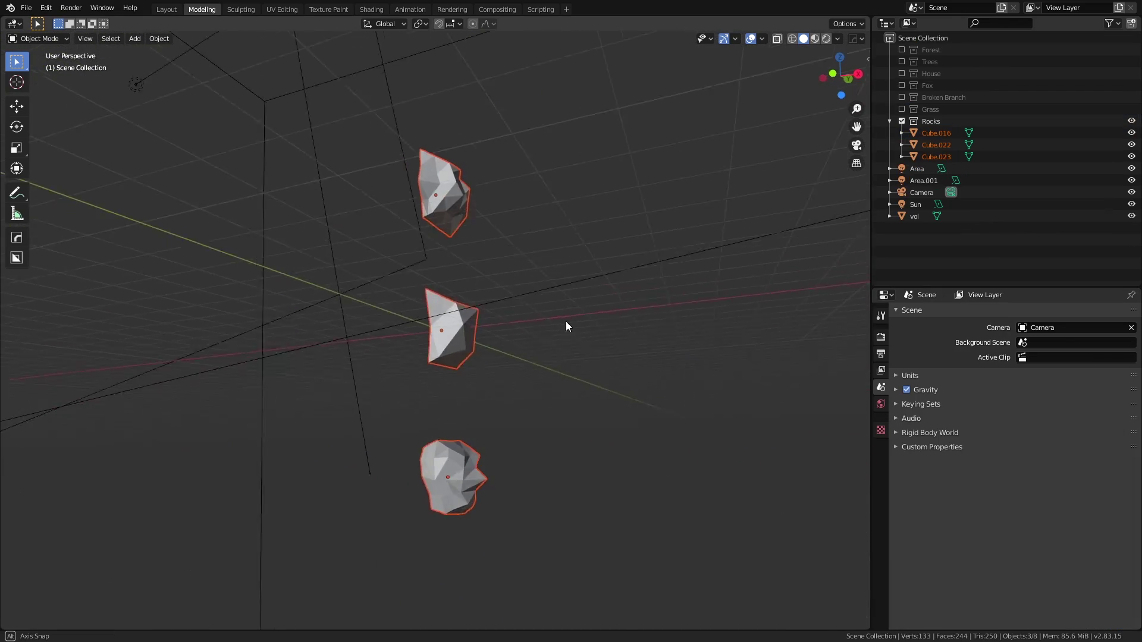
middle_click_drag(566, 321, 573, 351)
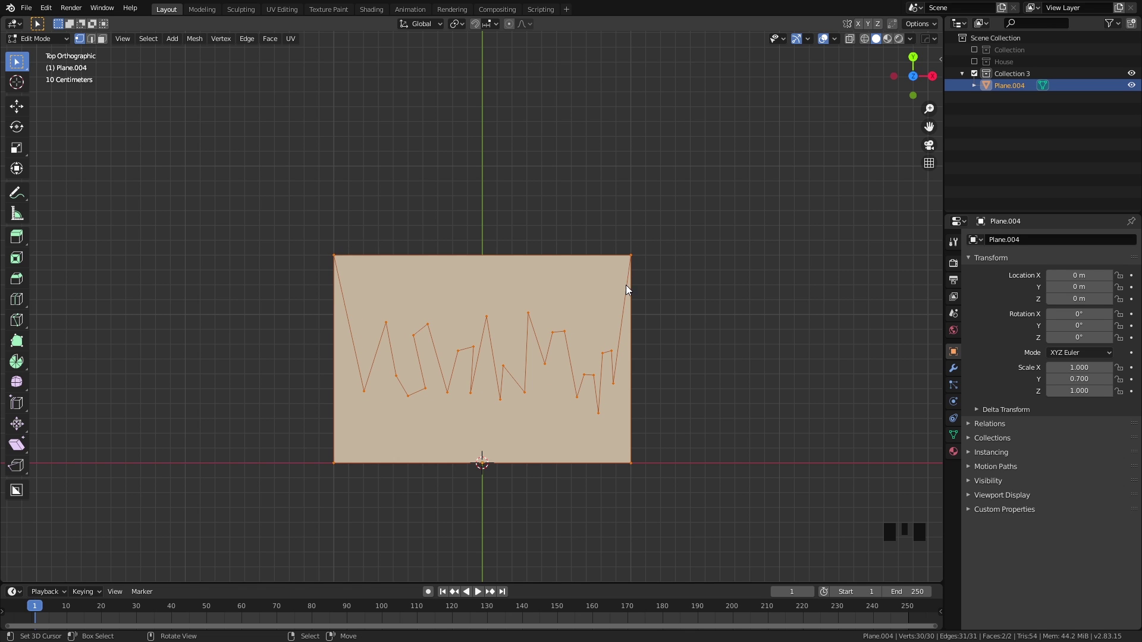
Delete the face above the plane's zigzag cut, then extrude the remaining grass strip into tapered blades
key("x")
left_click(462, 306)
key("e")
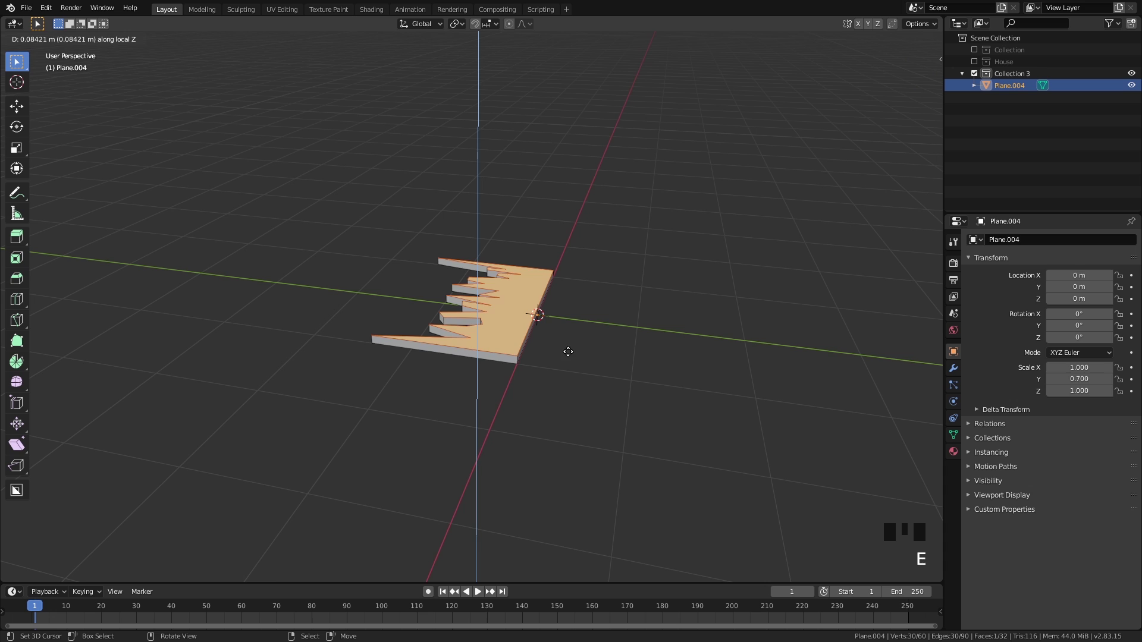
key("s")
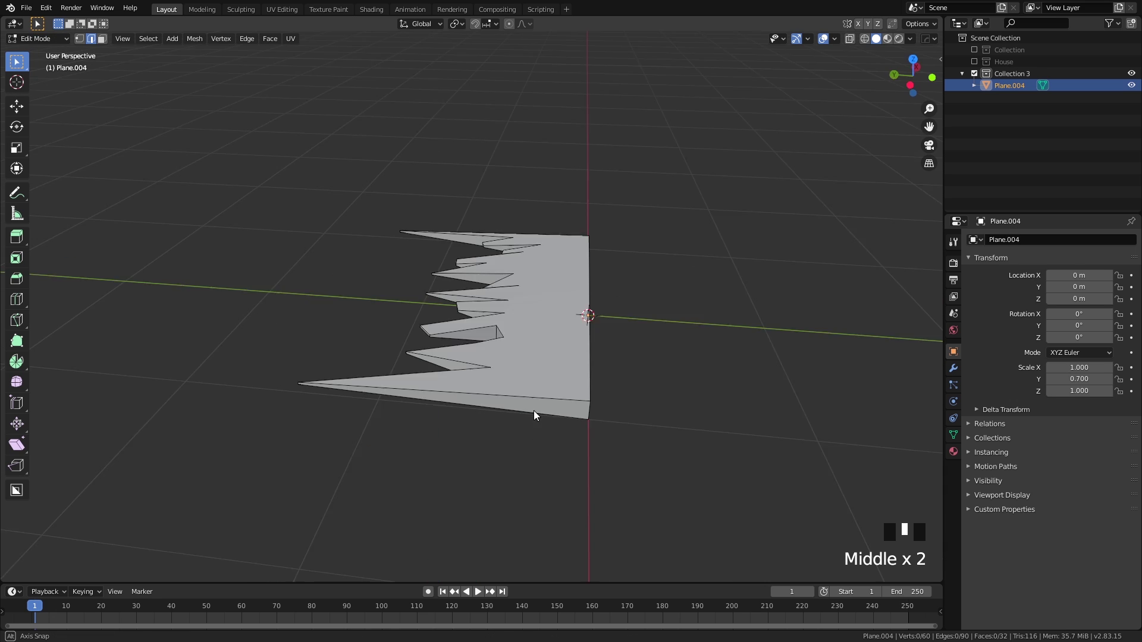
middle_click_drag(534, 411, 361, 356)
scroll(362, 355, "down", 2)
Try to model a broken branch by extruding and scaling a cube's top face
left_click(408, 170, "ctrl")
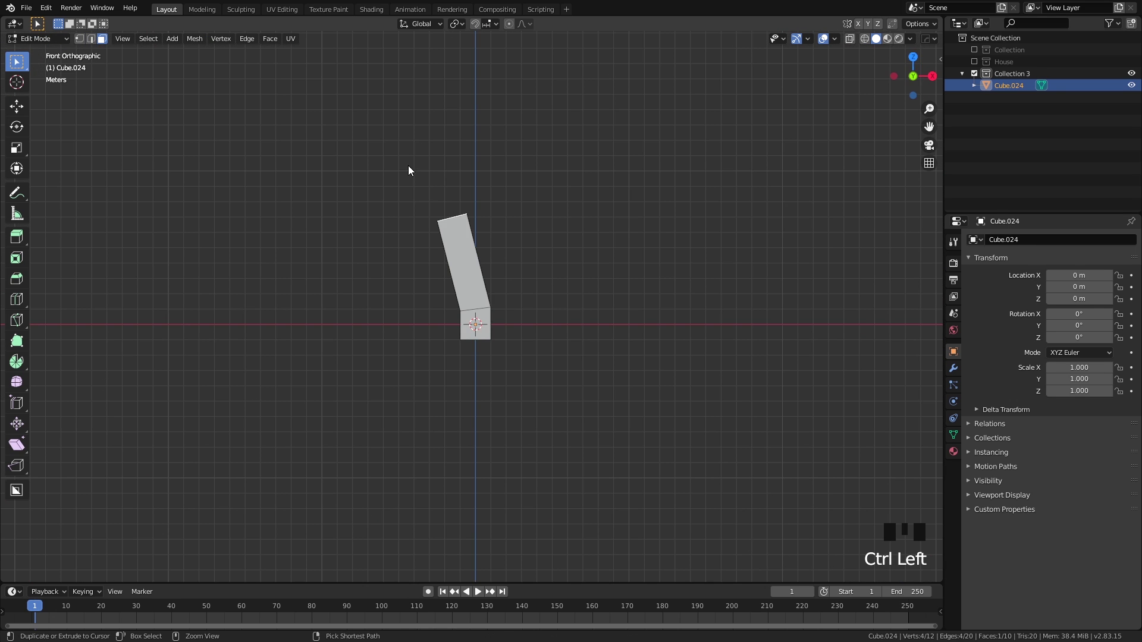
key("s")
left_click(600, 265)
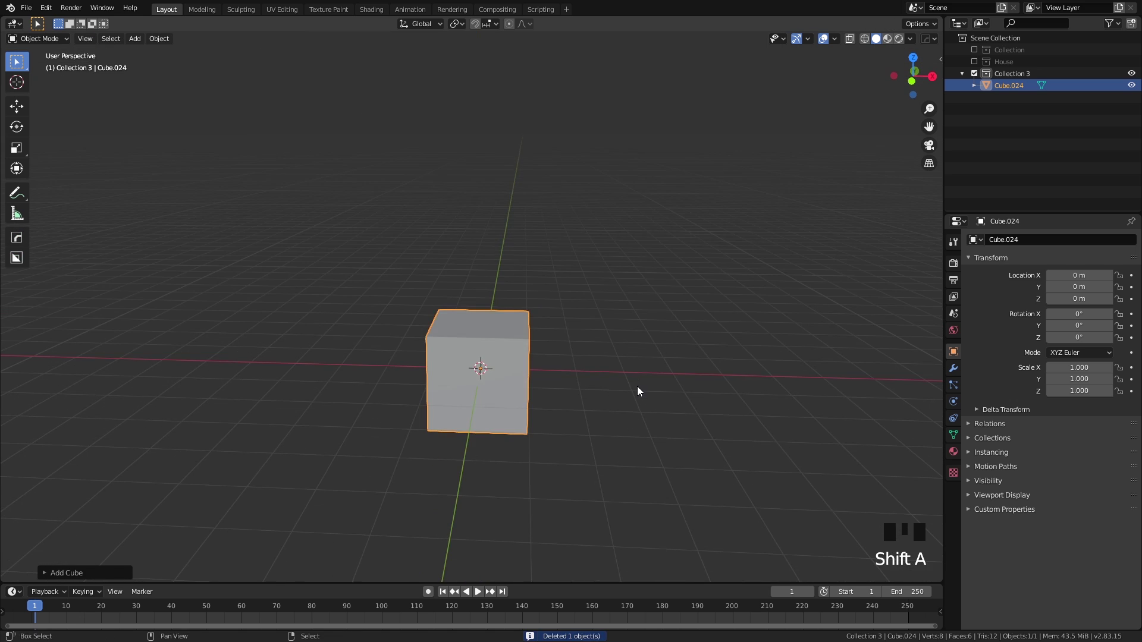
Merge all vertices of the new cube at its center
middle_click_drag(637, 390, 676, 363, "shift")
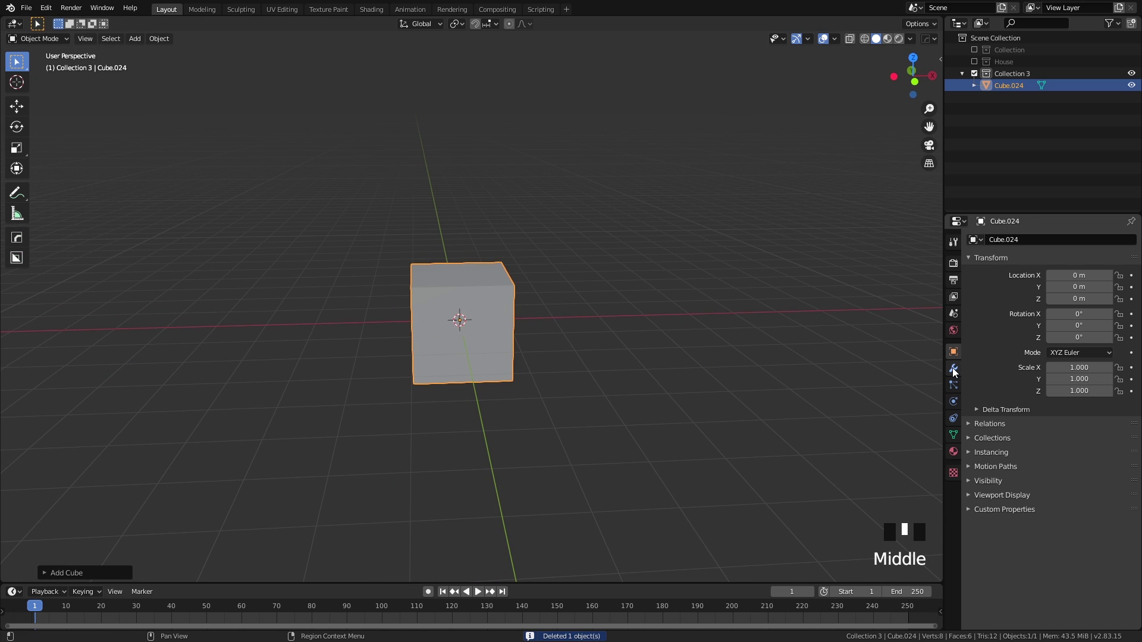
middle_click_drag(594, 351, 566, 306, "shift")
scroll(598, 352, "up", 1)
key("Tab")
key("1")
key("m")
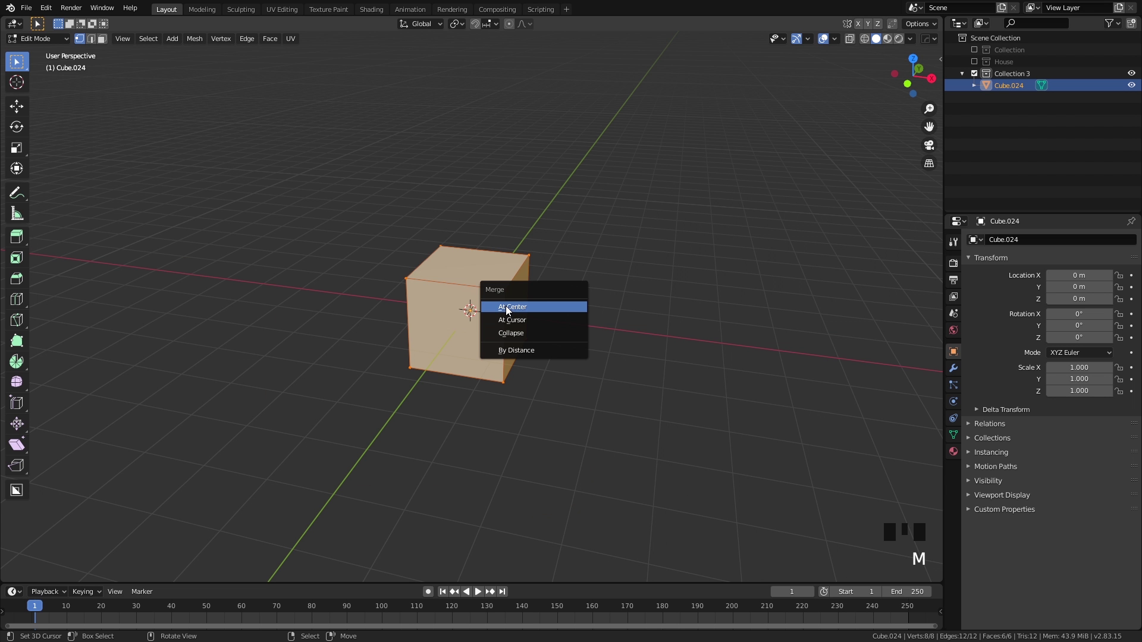
left_click(516, 308)
Add a Skin modifier to the merged vertex object
middle_click_drag(516, 305, 537, 343)
scroll(537, 344, "up", 4)
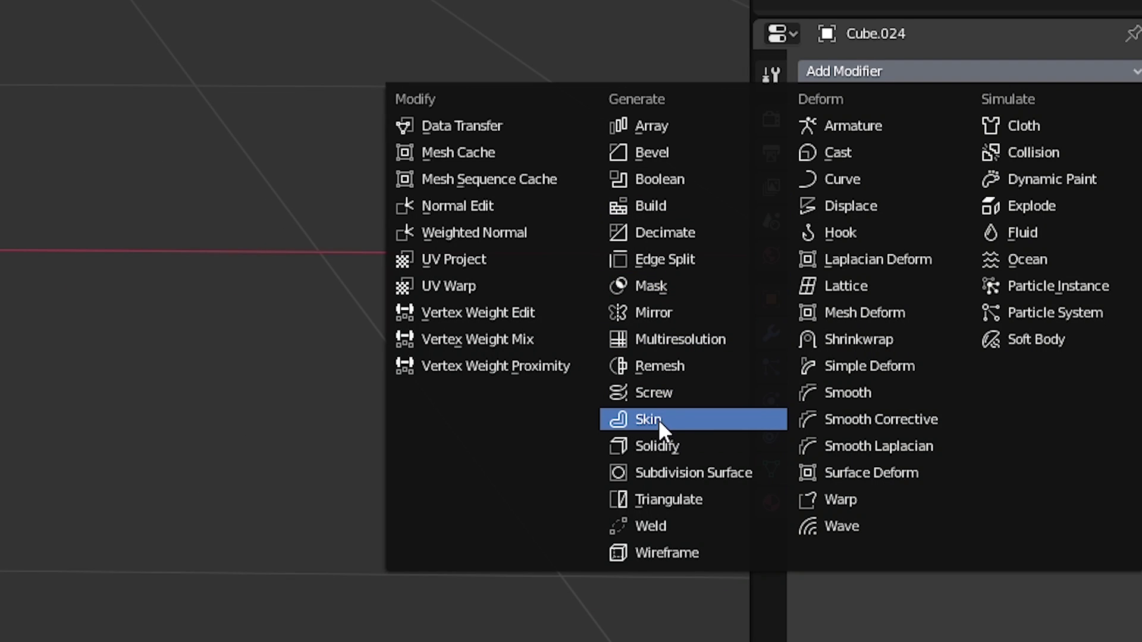
left_click(659, 419)
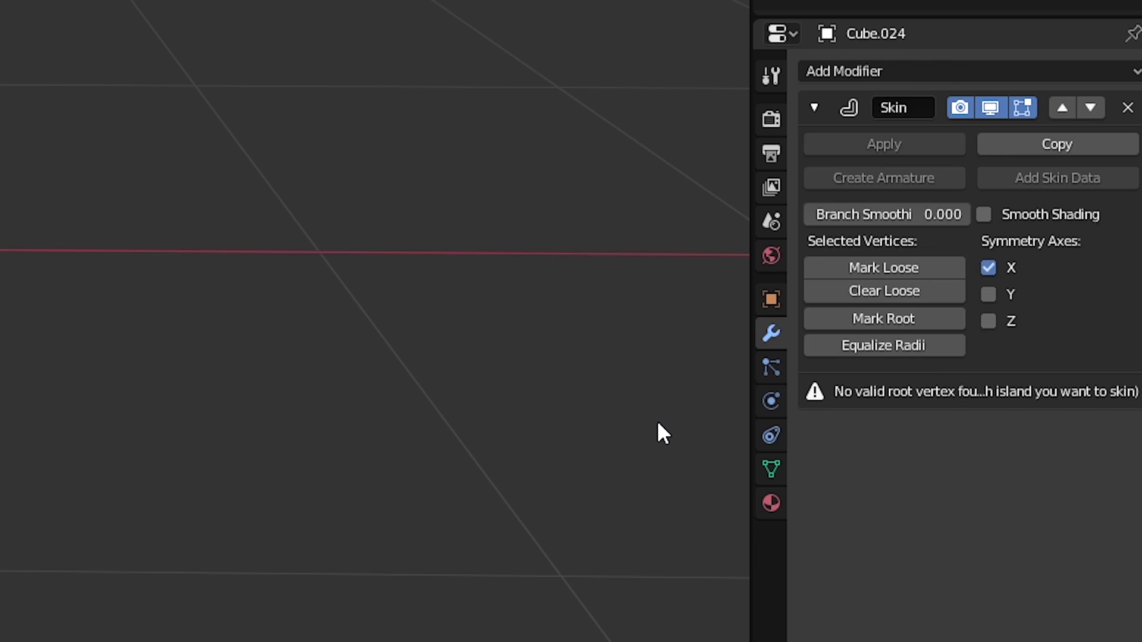
Extrude the vertex upward in front view to form the branch's base and shrink the skin radius there
middle_click_drag(716, 416, 608, 432)
scroll(626, 394, "down", 2)
key("KP_1")
key("e")
left_click(604, 268)
key("ctrl+a")
left_click(613, 326)
middle_click_drag(613, 326, 611, 384, "shift")
Extrude a slanted second branch segment upward and reduce the skin radius at its tip
key("e")
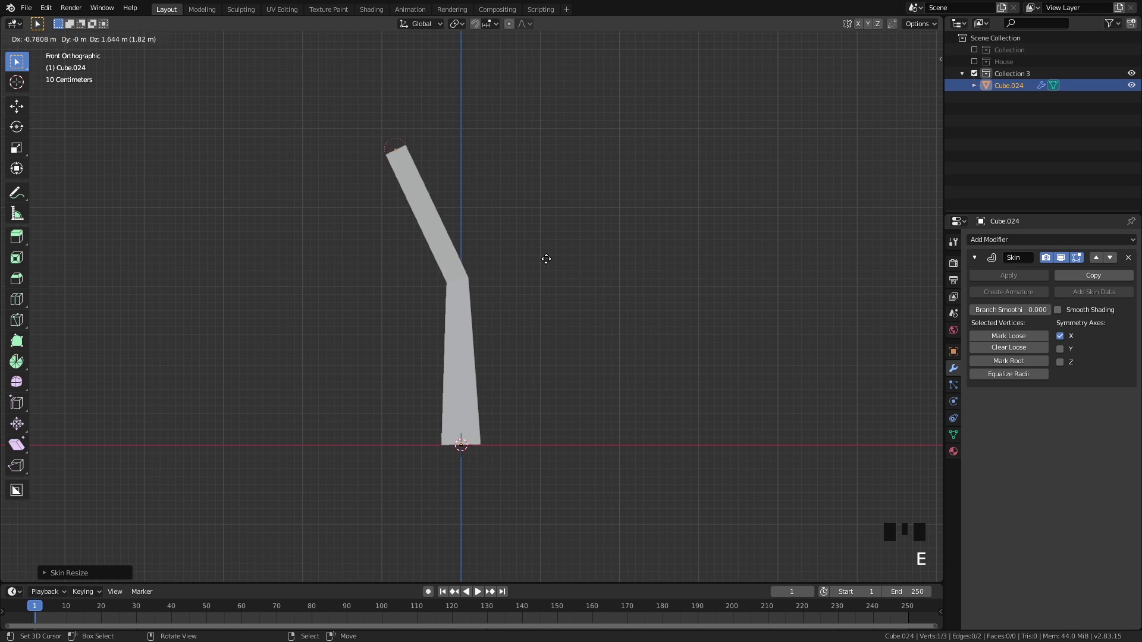
left_click(559, 237)
key("ctrl+a")
left_click(460, 169)
scroll(470, 289, "down", 3)
left_click(517, 375)
middle_click_drag(516, 375, 508, 455)
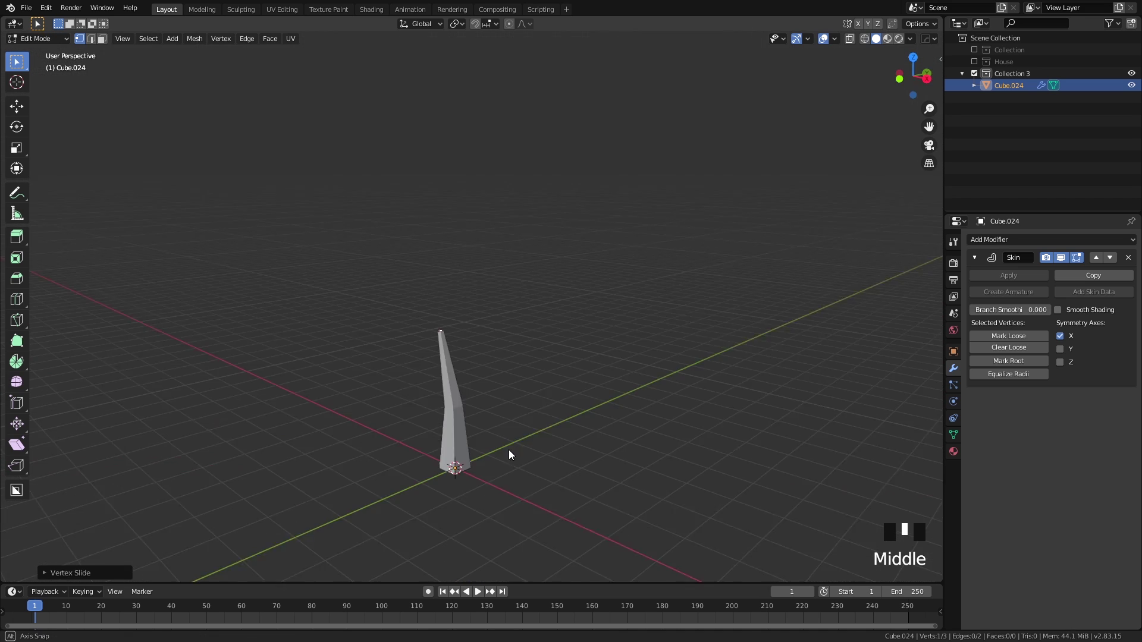
Extrude several side twigs from the branch in different directions and adjust their skin radii
left_click(477, 403)
key("ctrl+a")
left_click(476, 391)
middle_click_drag(489, 403, 417, 403)
right_click(459, 316)
key("e")
left_click(476, 378)
middle_click_drag(476, 378, 655, 416)
key("e")
left_click(654, 422)
key("ctrl+a")
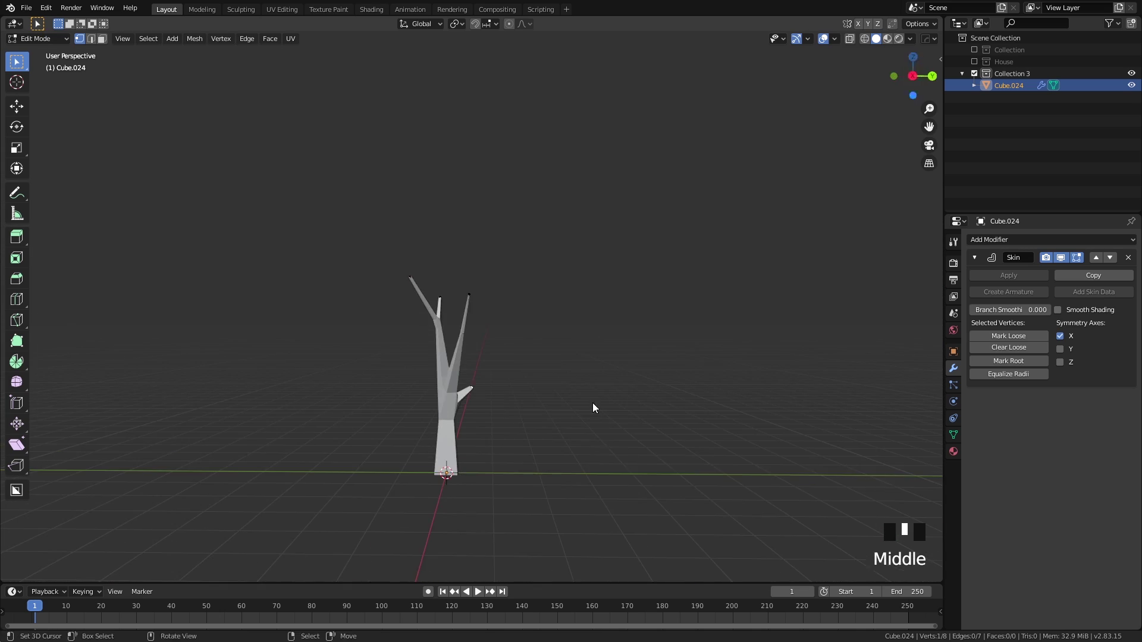
middle_click_drag(491, 438, 612, 421)
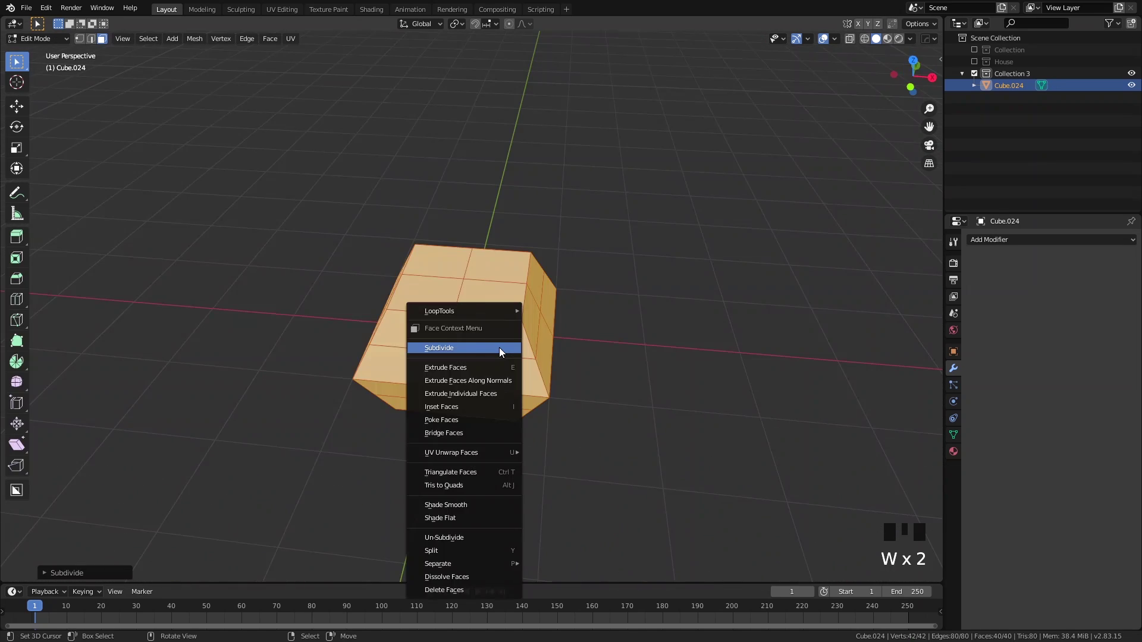
Subdivide all faces of the rock's base mesh once more
left_click(498, 348)
middle_click_drag(561, 370, 541, 365)
scroll(542, 365, "up", 2)
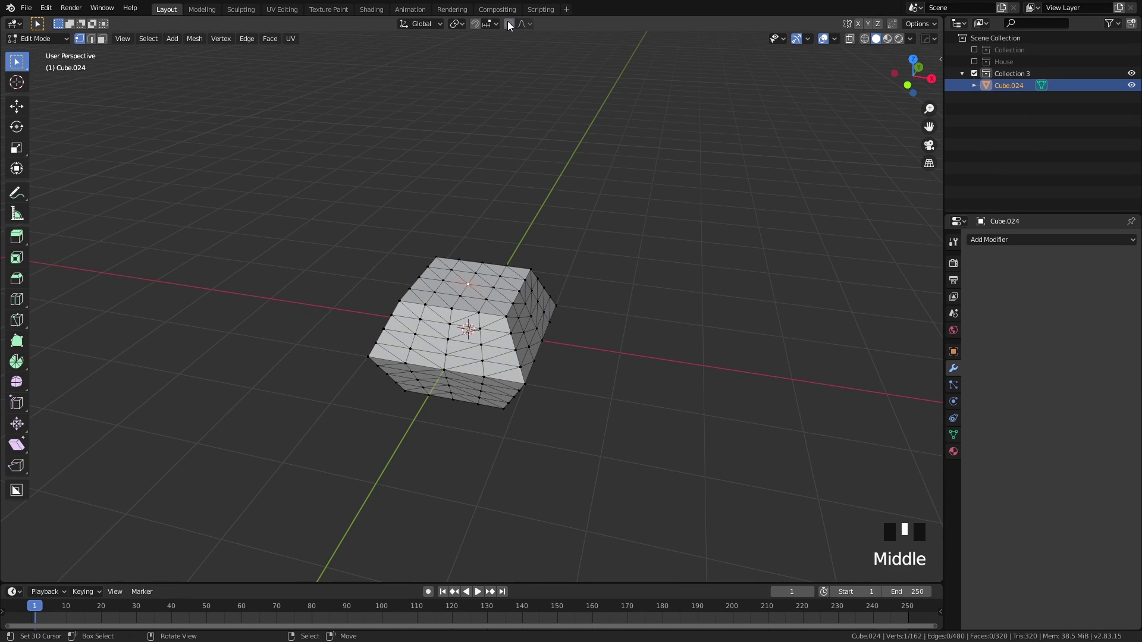
Enable proportional editing with Random falloff and move vertices of the subdivided mesh to shape an irregular rock
left_click(509, 24)
left_click(523, 24)
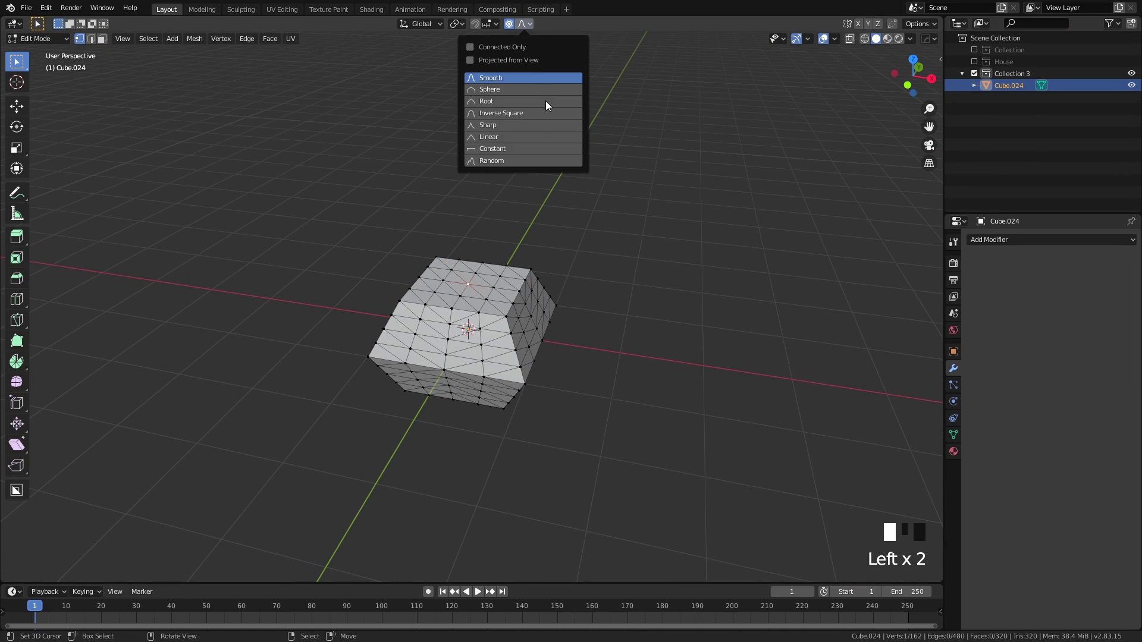
left_click(496, 156)
key("g")
key("z")
left_click(566, 302)
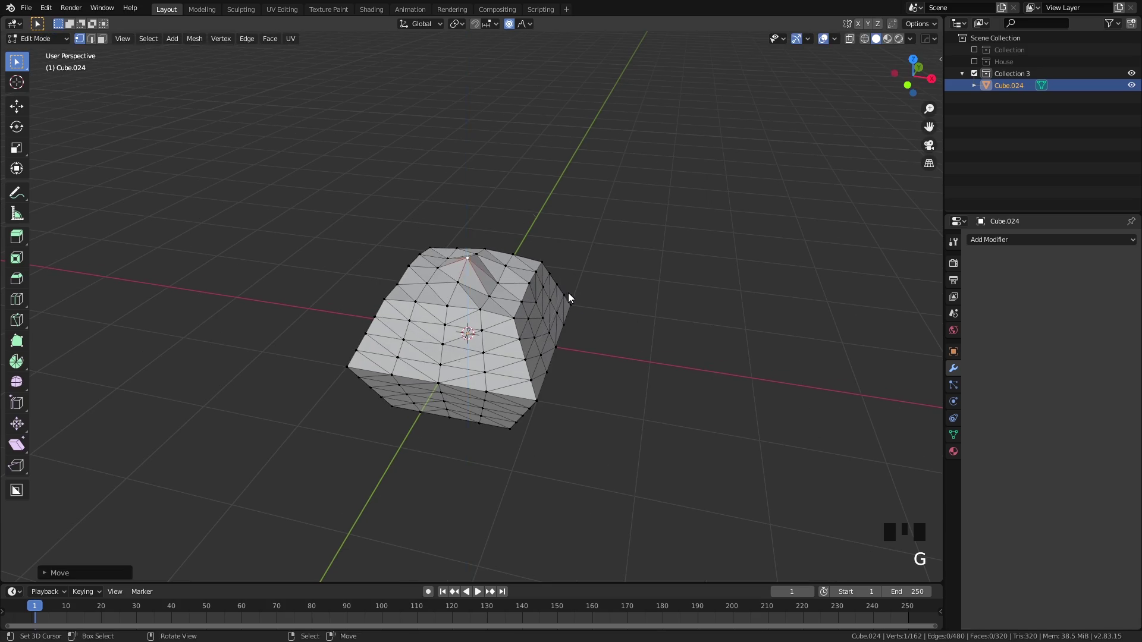
middle_click_drag(566, 302, 417, 478)
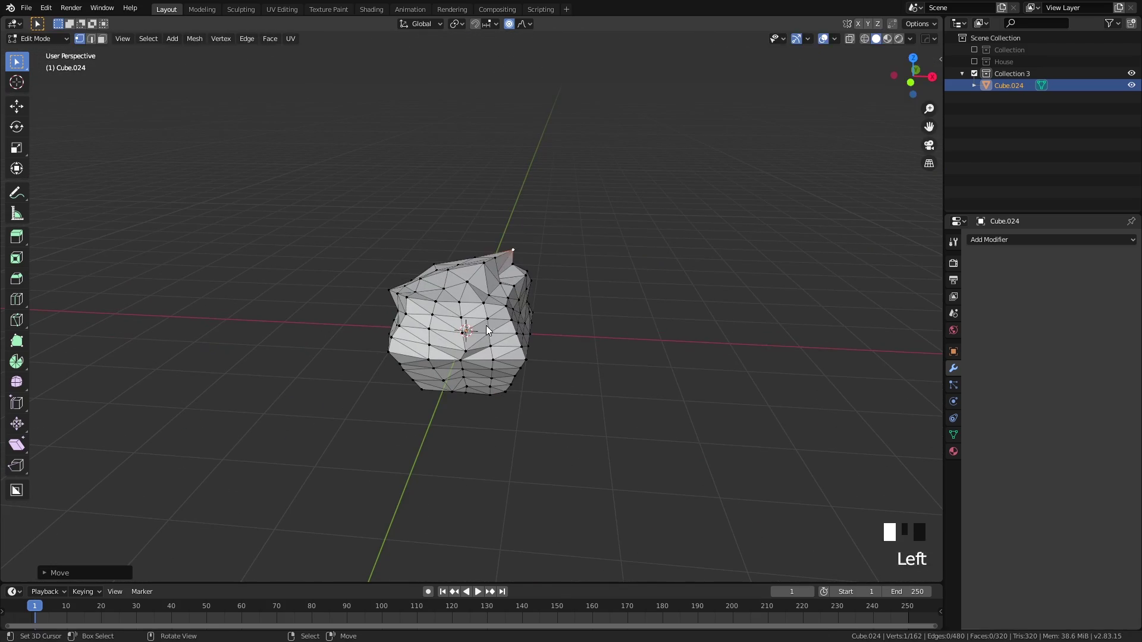
key("g")
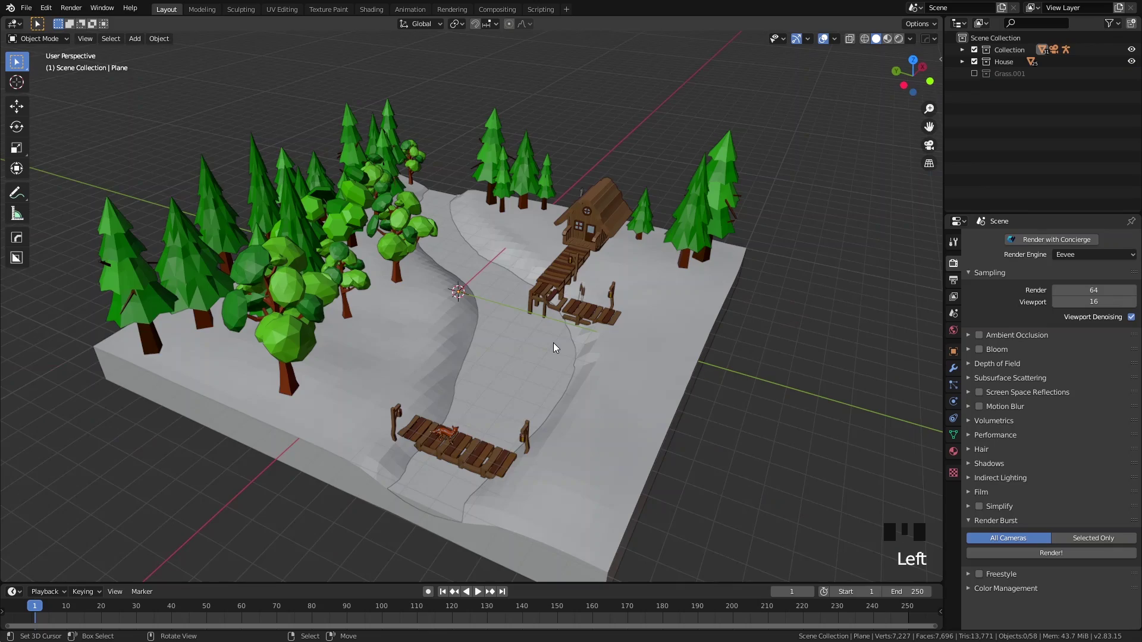
Select the terrain plane and add a Hair particle system to it
middle_click_drag(553, 343, 409, 326)
right_click(409, 325)
scroll(578, 391, "up", 3)
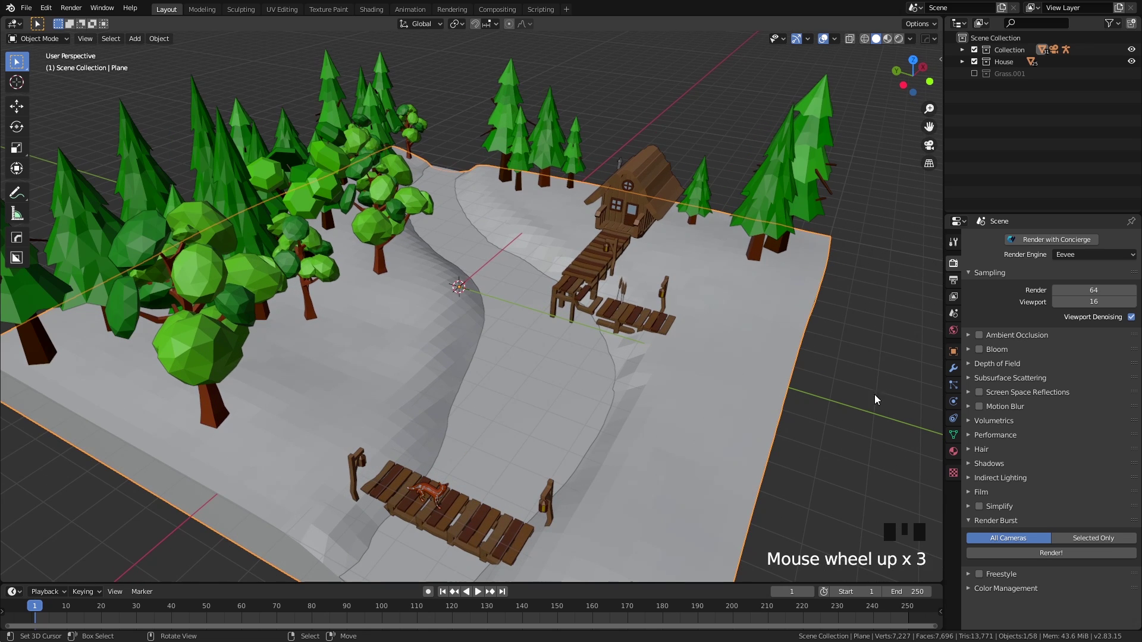
left_click(954, 387)
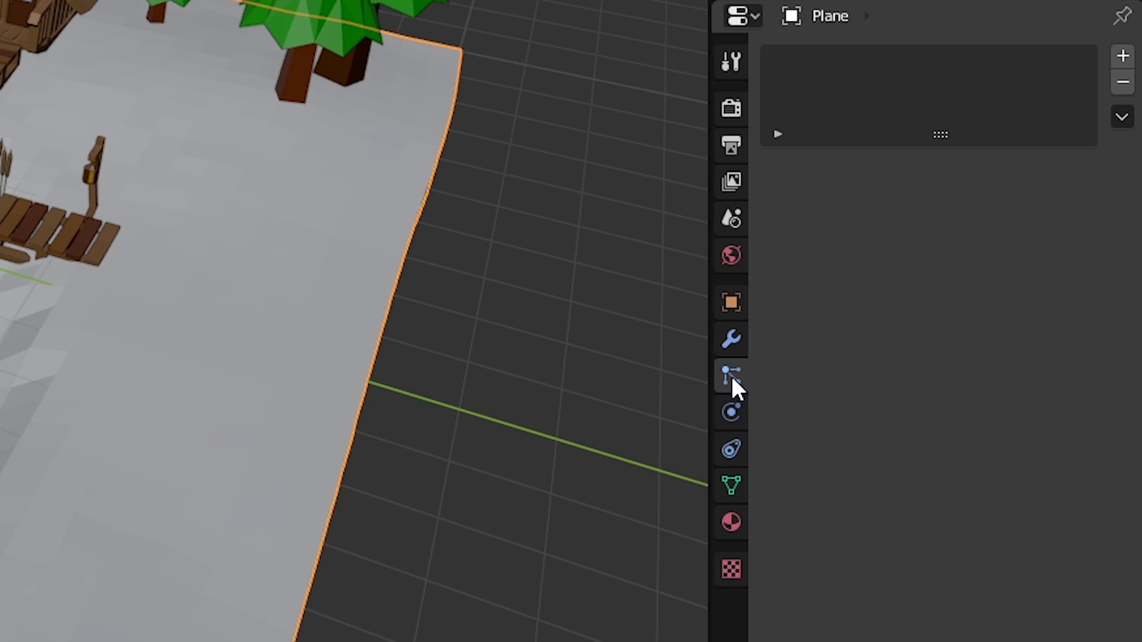
left_click(1120, 57)
left_click(964, 312)
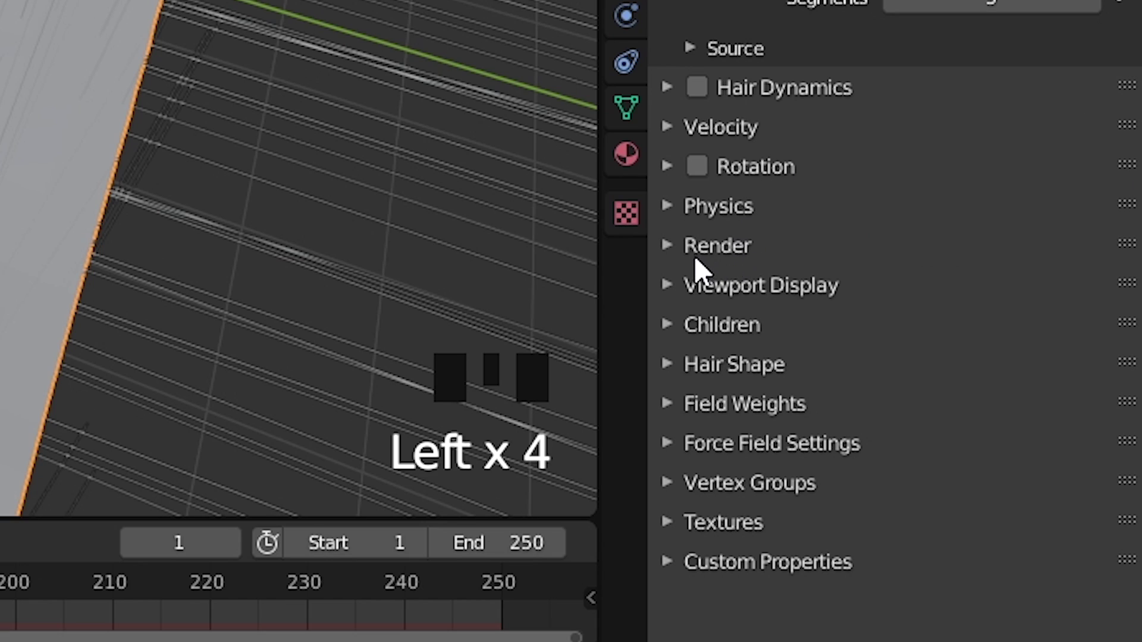
Render the hair particles as a collection, using Grass as the instance collection
left_click(680, 244)
left_click_drag(964, 294, 938, 443)
left_click(951, 532)
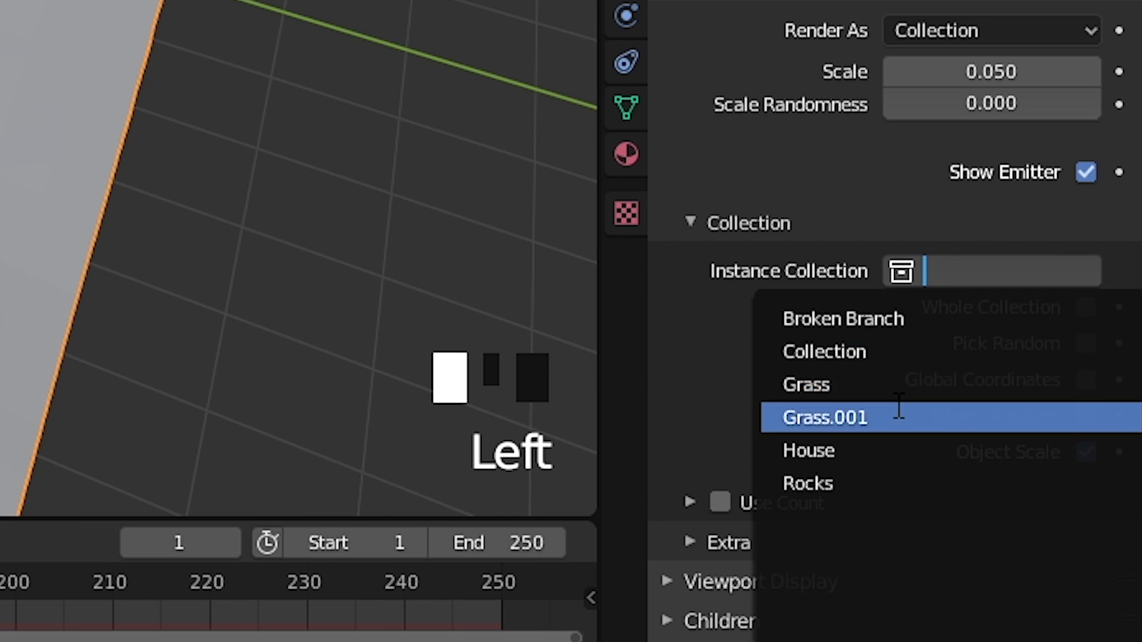
left_click(900, 386)
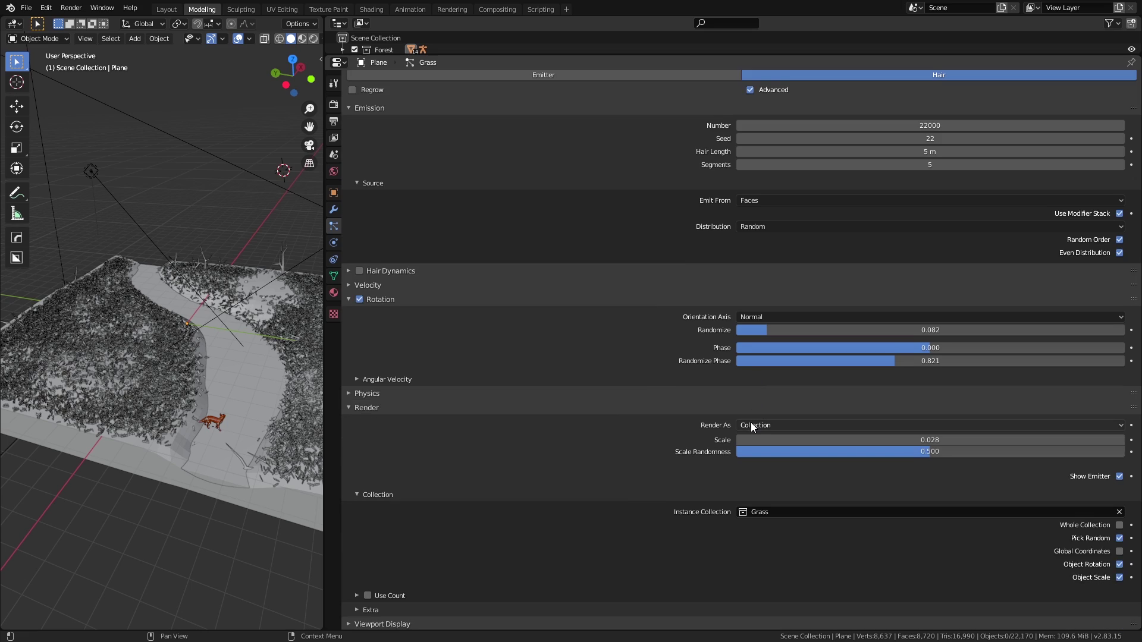
Add a vertex group named Grass to the terrain plane
scroll(751, 424, "up", 1)
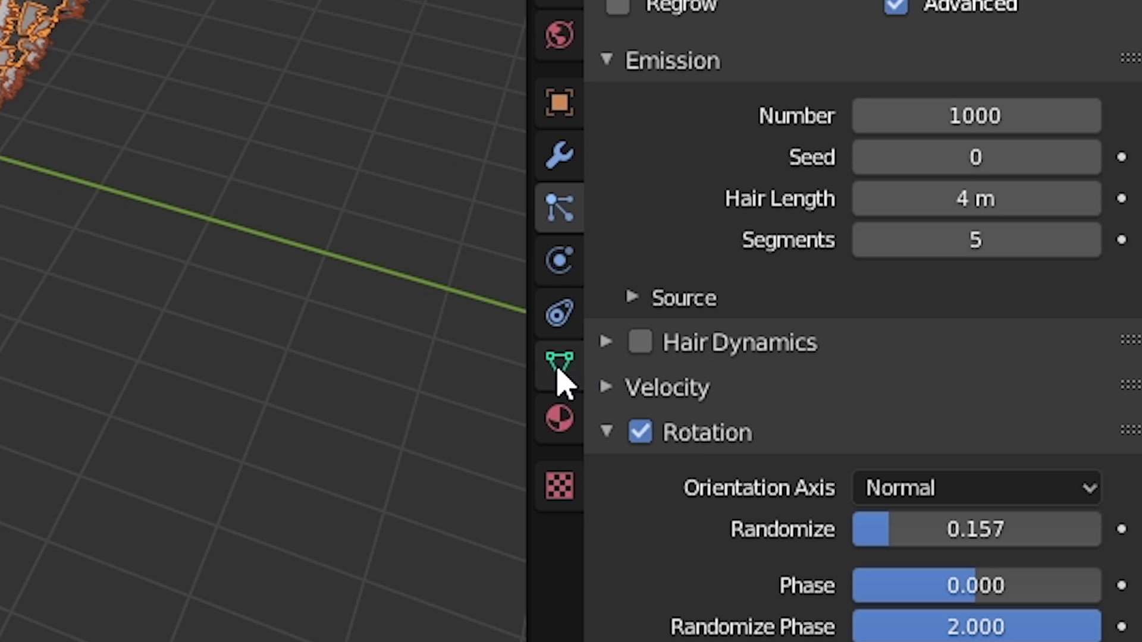
left_click(559, 370)
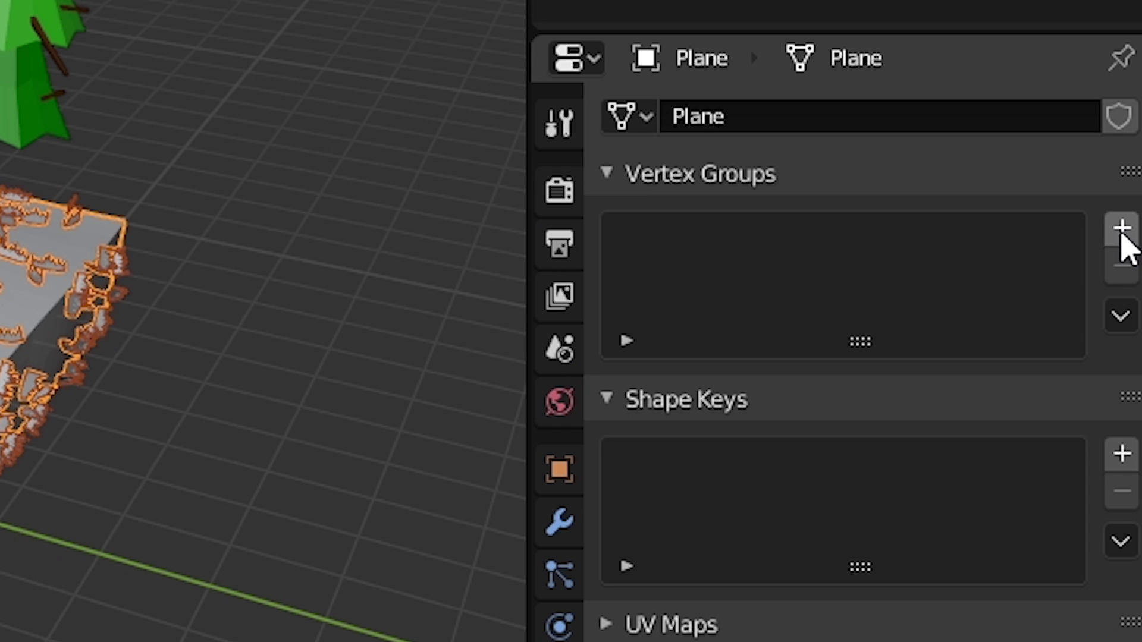
left_click(1122, 229)
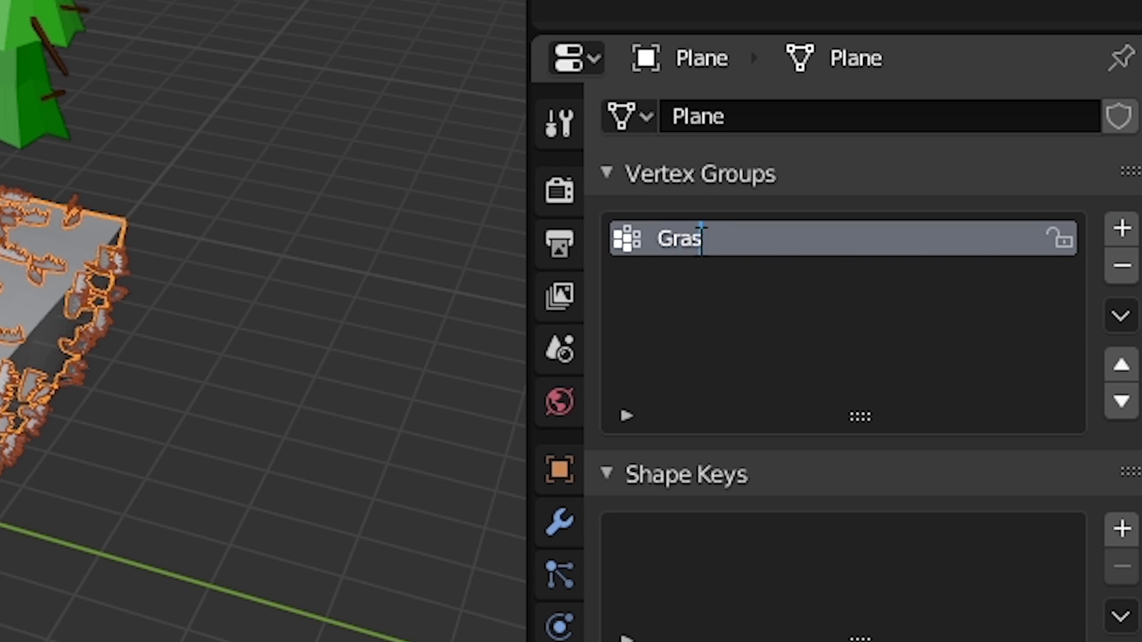
key("Return")
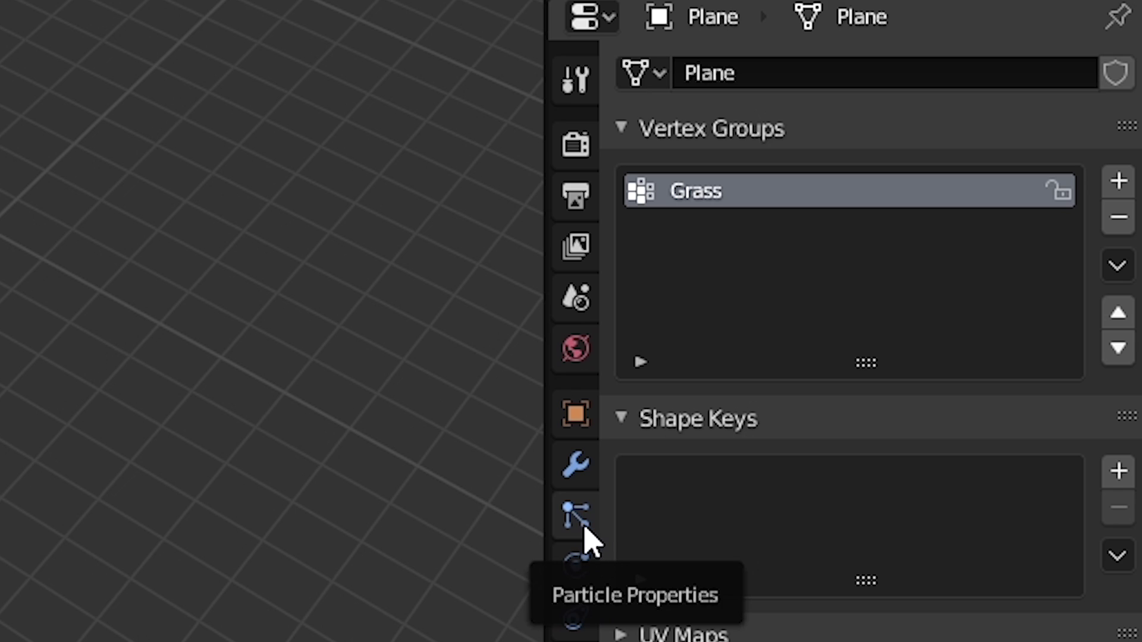
Use the Grass vertex group for the particle system's density
left_click(586, 536)
scroll(697, 528, "down", 7)
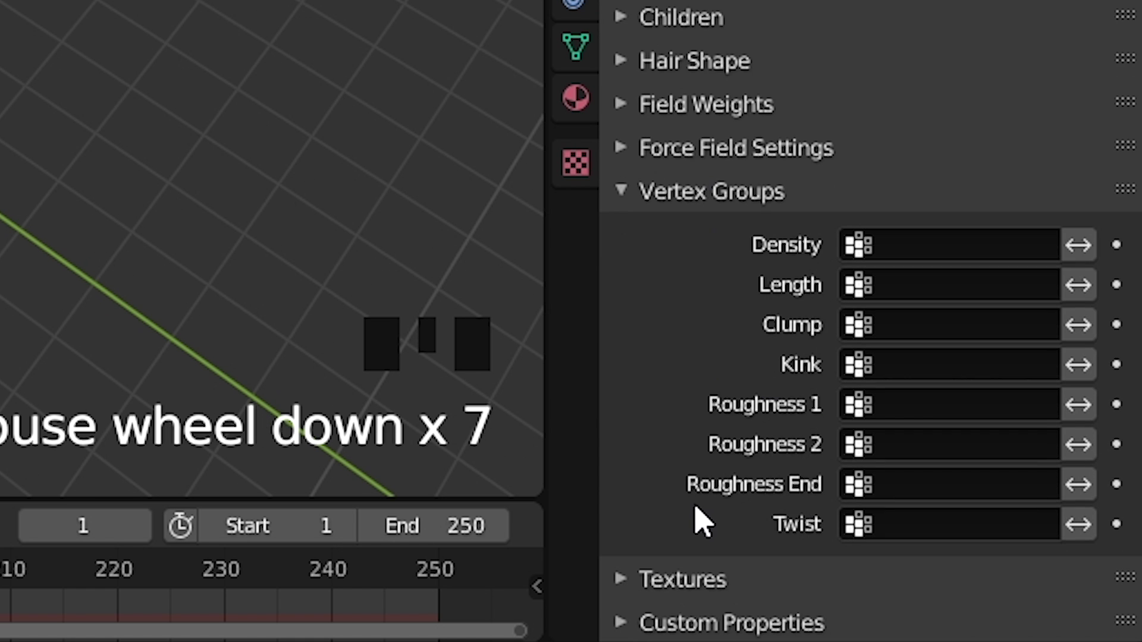
left_click(893, 249)
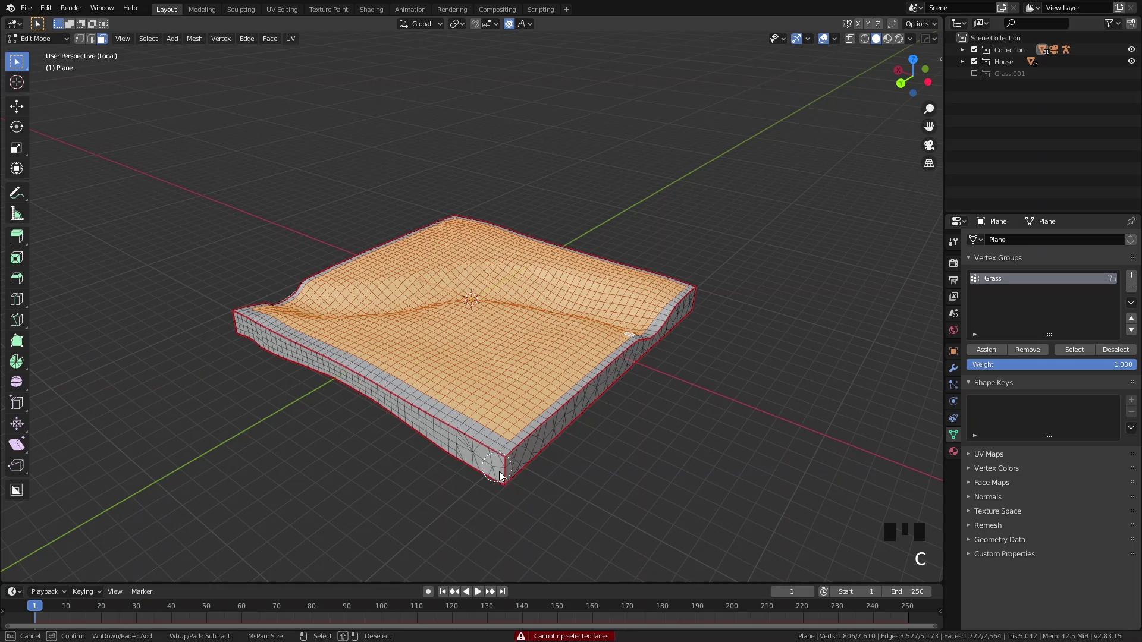
Circle-select the terrain's top faces without the sides and assign them to the Grass vertex group
middle_click_drag(499, 474, 475, 434)
scroll(451, 456, "up", 3)
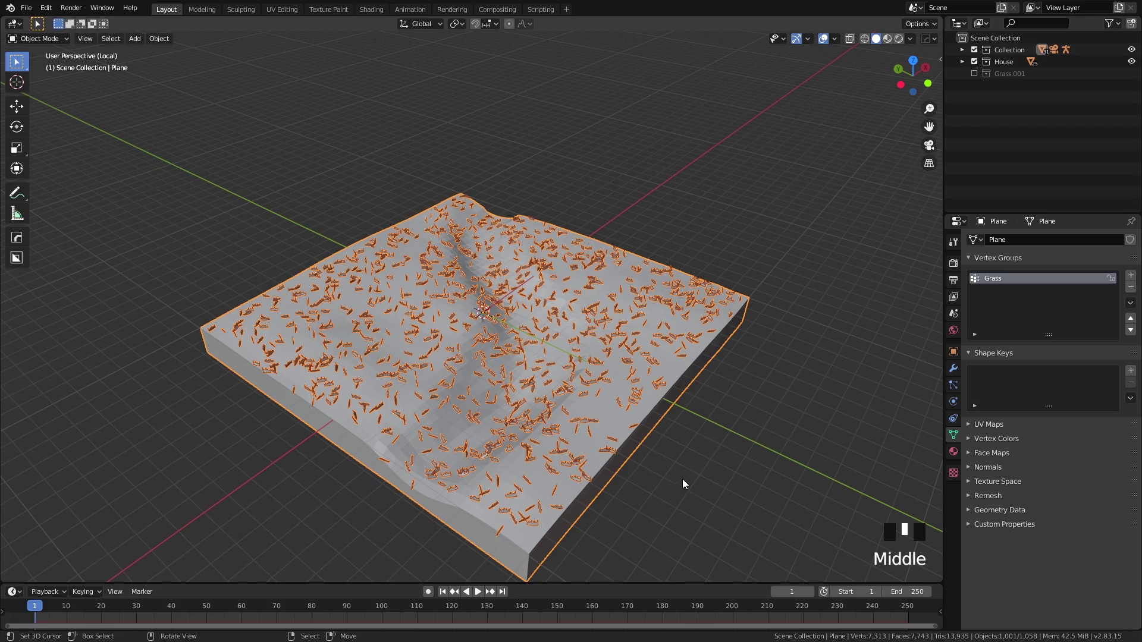
Switch the terrain to Weight Paint and paint along the riverbed with weight 0 to exclude it from the Grass vertex group
middle_click_drag(683, 479, 512, 440)
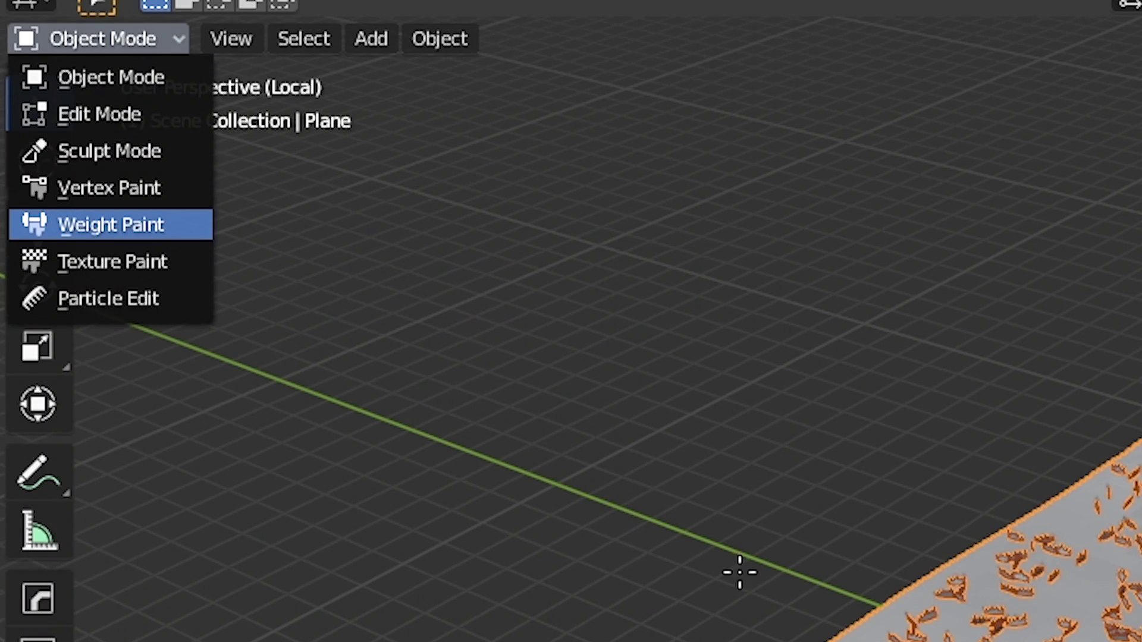
left_click(110, 224)
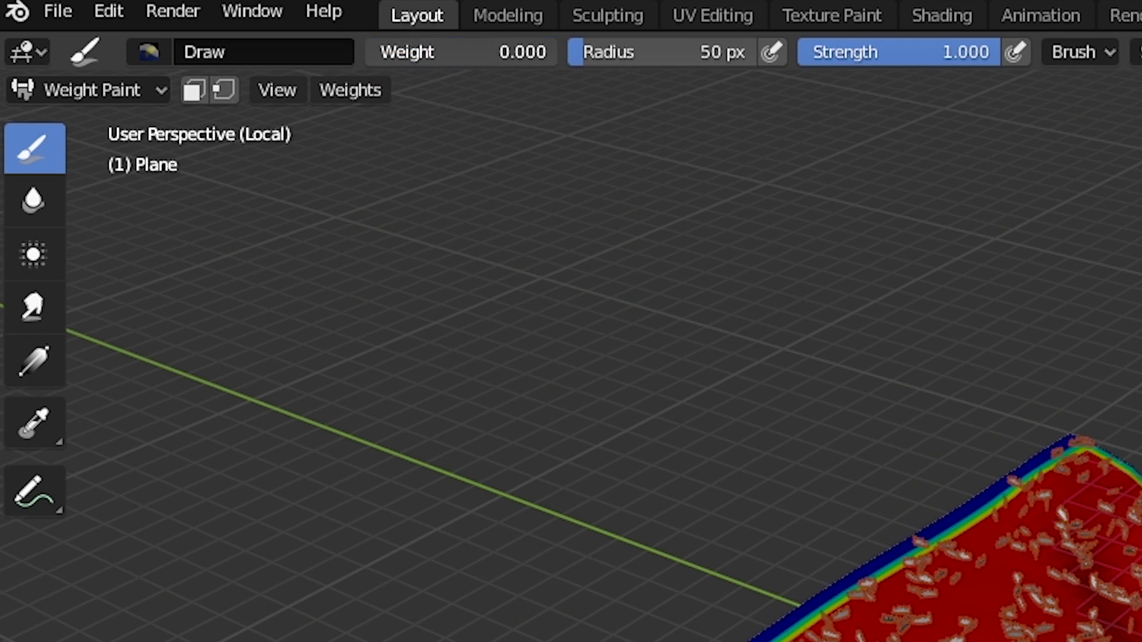
middle_click_drag(489, 315, 489, 351)
mouse_move(447, 506)
left_mouse_down()
mouse_move(498, 369)
mouse_move(456, 179)
left_mouse_up()
key("shift+z")
key("shift+z")
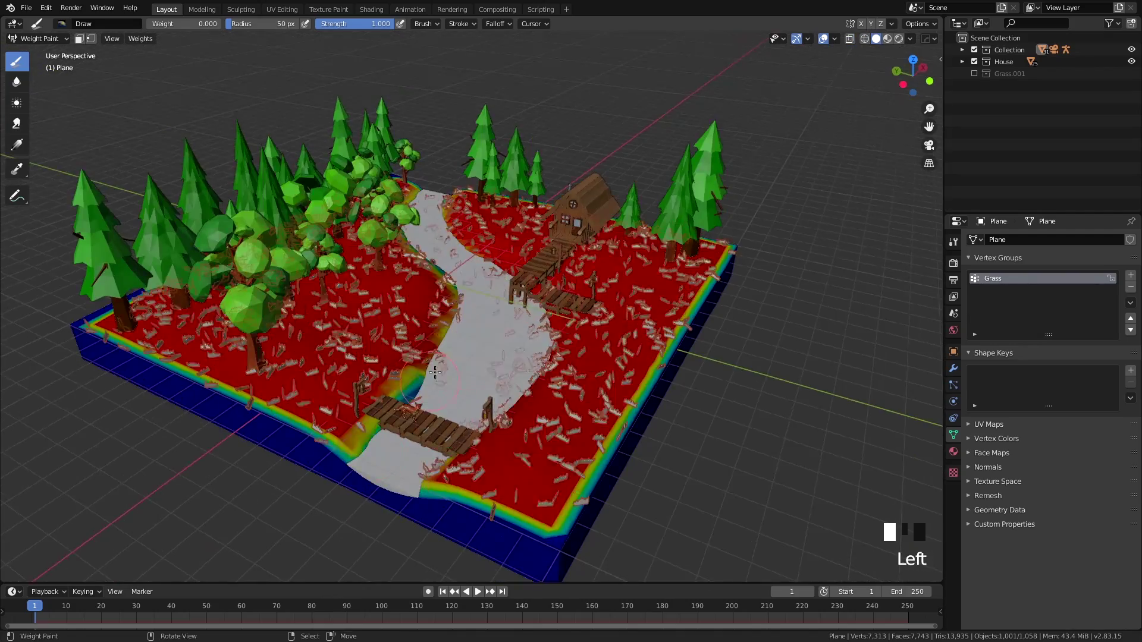
middle_click_drag(475, 357, 512, 357)
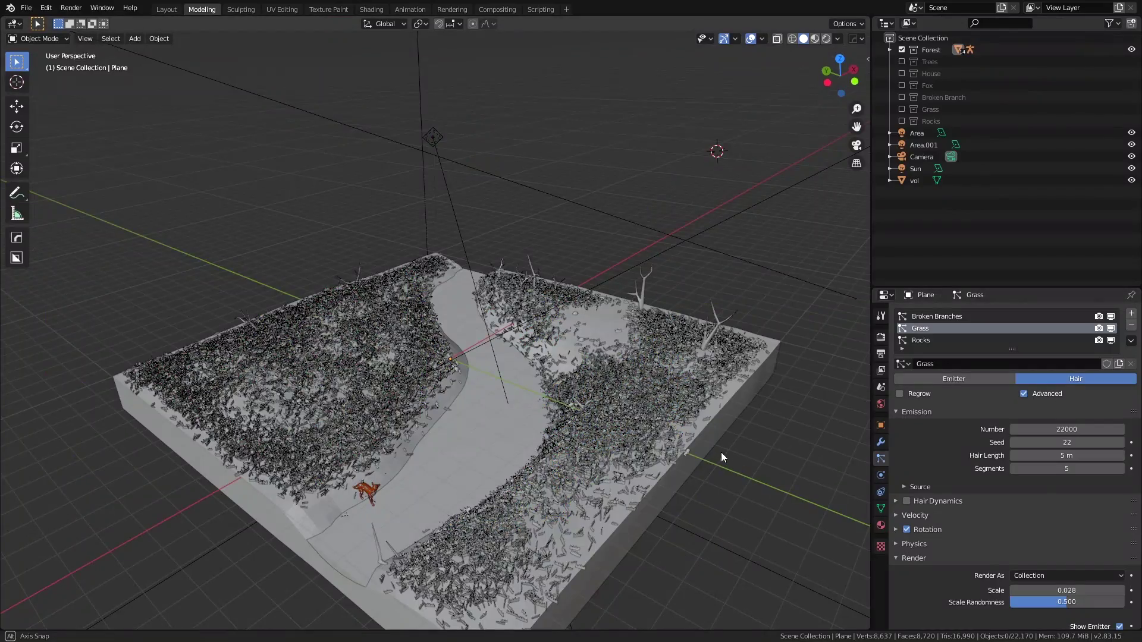
Examine the terrain's scattered grass up close, and hide the Grass particle system in the viewport to view the branches and rocks
mouse_move(721, 452)
middle_mouse_down()
mouse_move(727, 432)
mouse_move(705, 459)
middle_mouse_up()
scroll(726, 458, "up", 3)
middle_click_drag(499, 423, 584, 402)
scroll(501, 434, "up", 2)
scroll(584, 402, "down", 2)
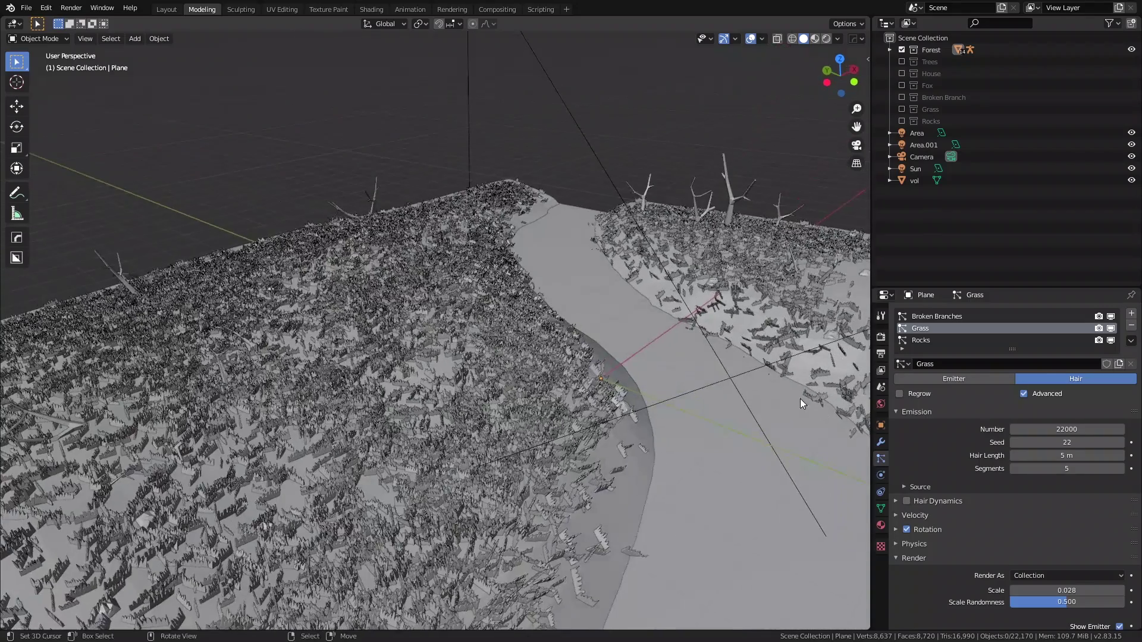
left_click(1110, 329)
scroll(506, 411, "down", 4)
middle_click_drag(506, 406, 461, 413)
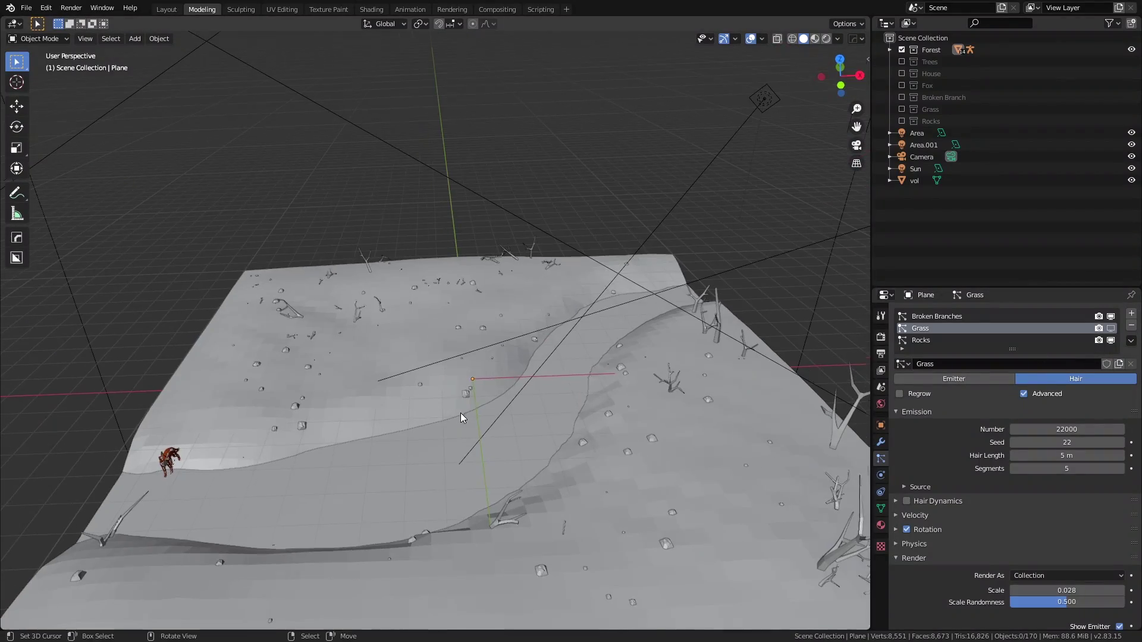
mouse_move(629, 514)
middle_mouse_down("shift")
mouse_move(574, 459)
mouse_move(558, 472)
mouse_move(583, 473)
middle_mouse_up("shift")
key("a")
key("alt+a")
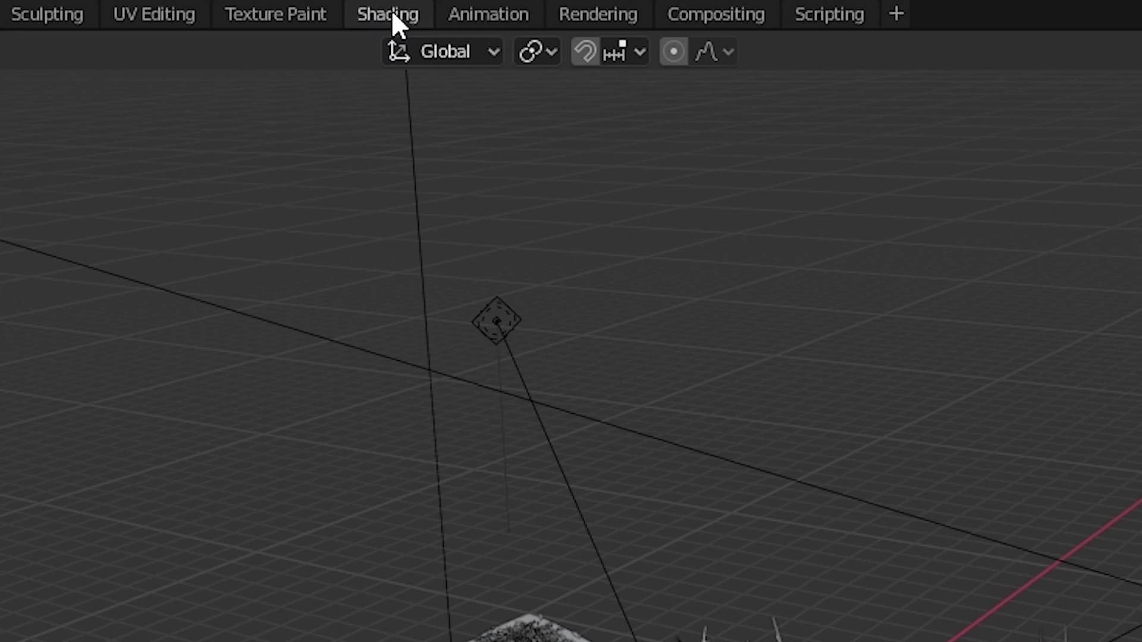
Switch to the Shading workspace and bring up the Ground material's mapping and noise nodes with the terrain in material preview
left_click(391, 10)
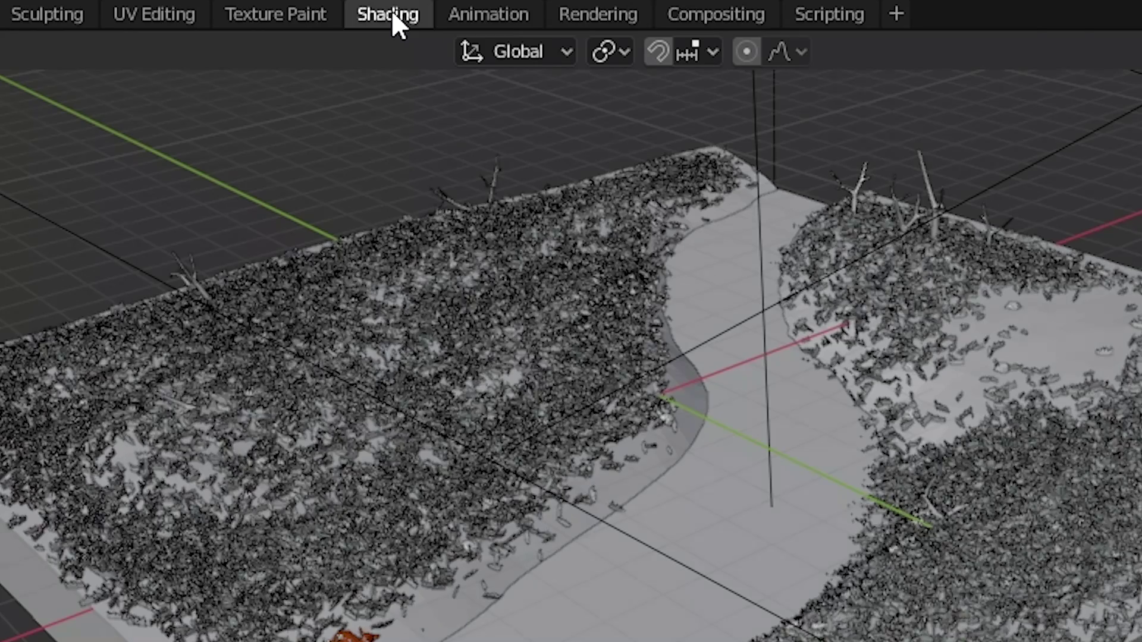
scroll(568, 556, "up", 4)
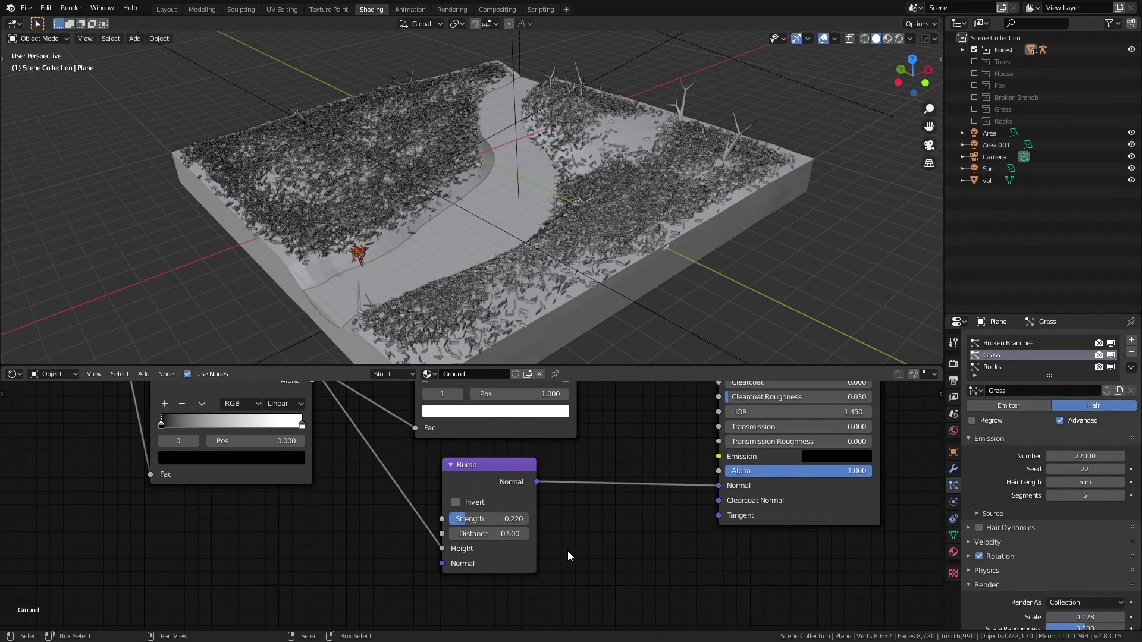
scroll(568, 556, "down", 4)
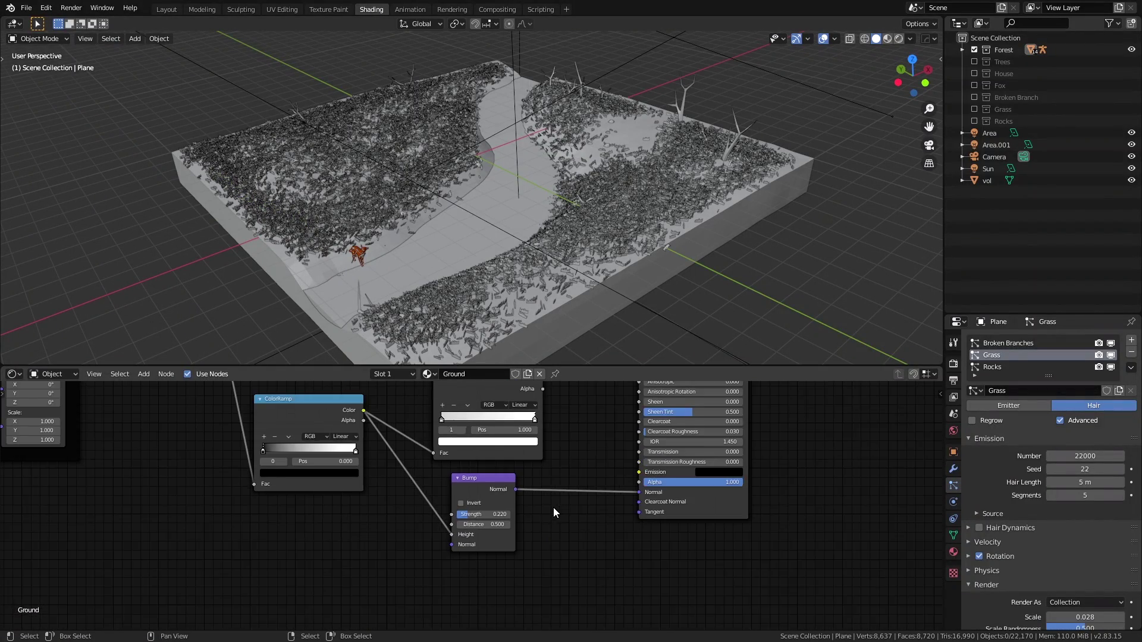
middle_click_drag(553, 510, 544, 522)
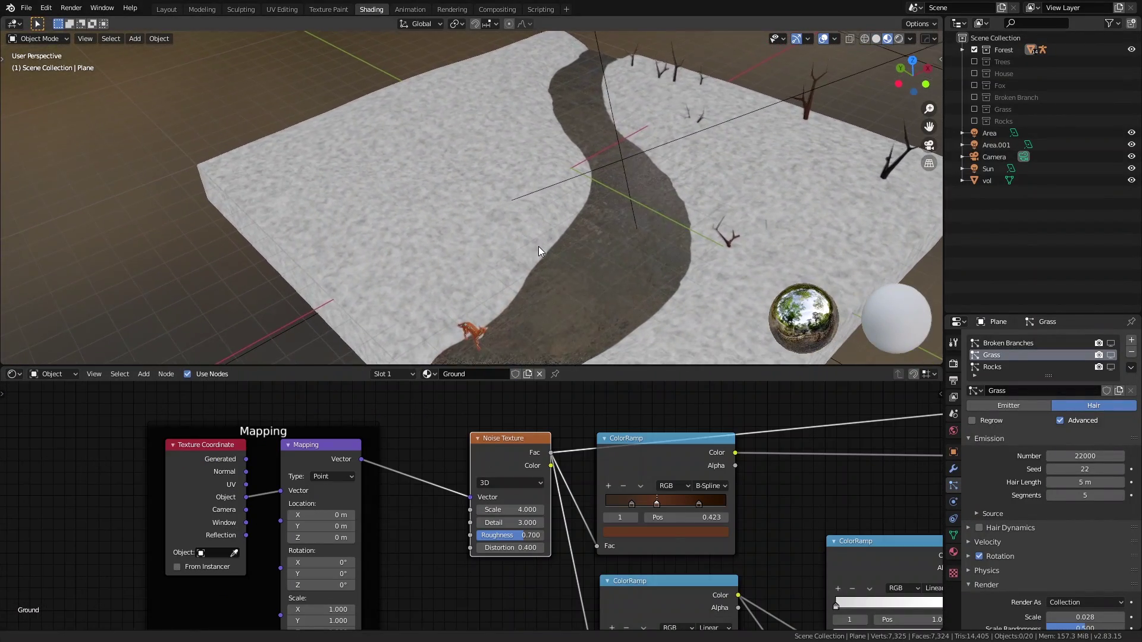
middle_click_drag(390, 487, 508, 463)
scroll(508, 463, "up", 4)
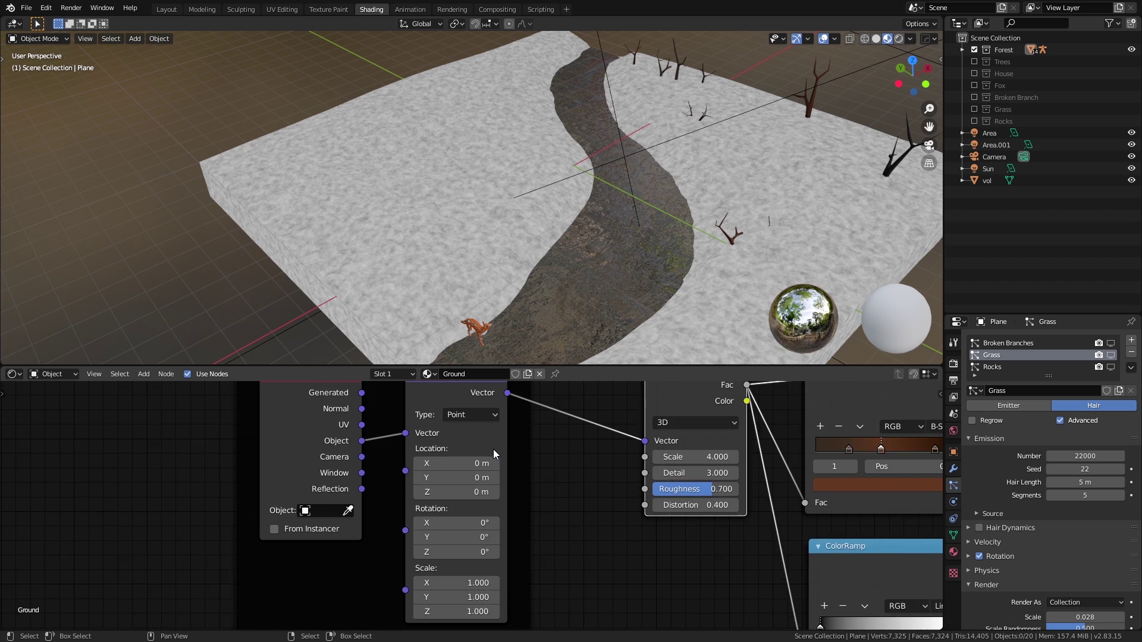
Replace the Noise Texture's mapping setup with new Texture Coordinate and Mapping nodes, linking the Object output to the Mapping node's Vector
scroll(494, 449, "down", 5)
left_click_drag(462, 417, 467, 415)
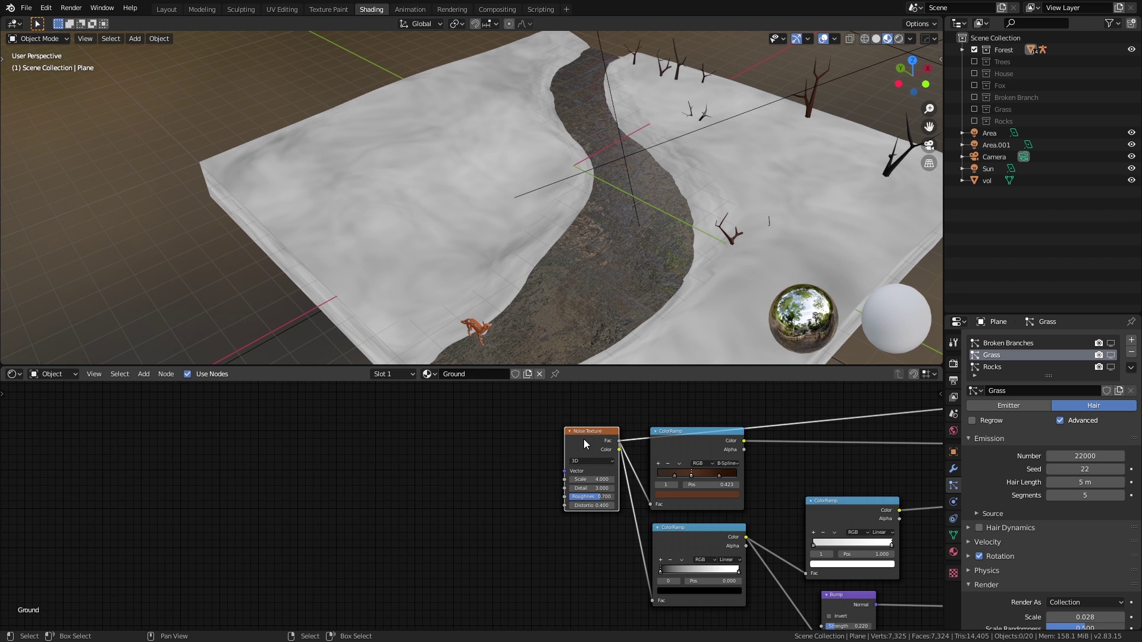
key("ctrl+z")
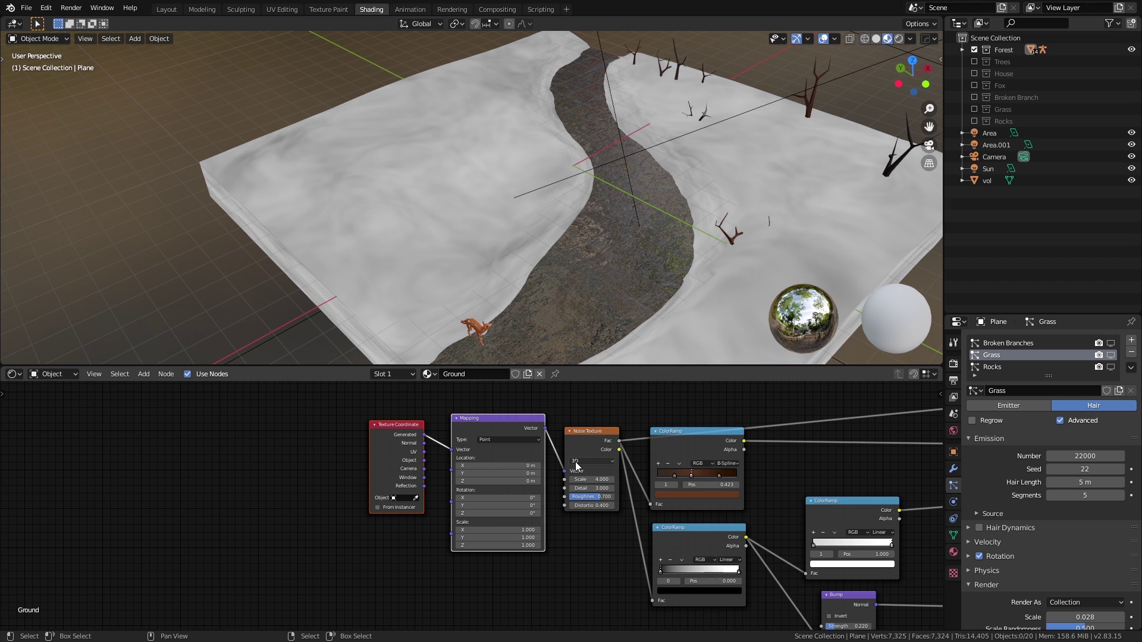
middle_click_drag(564, 470, 526, 485)
scroll(410, 450, "up", 5)
left_click_drag(337, 525, 420, 494)
scroll(462, 522, "down", 8)
Preview the brown ColorRamp's output on the terrain, and link its Color to the Principled BSDF's Base Color
middle_click_drag(851, 489, 523, 463)
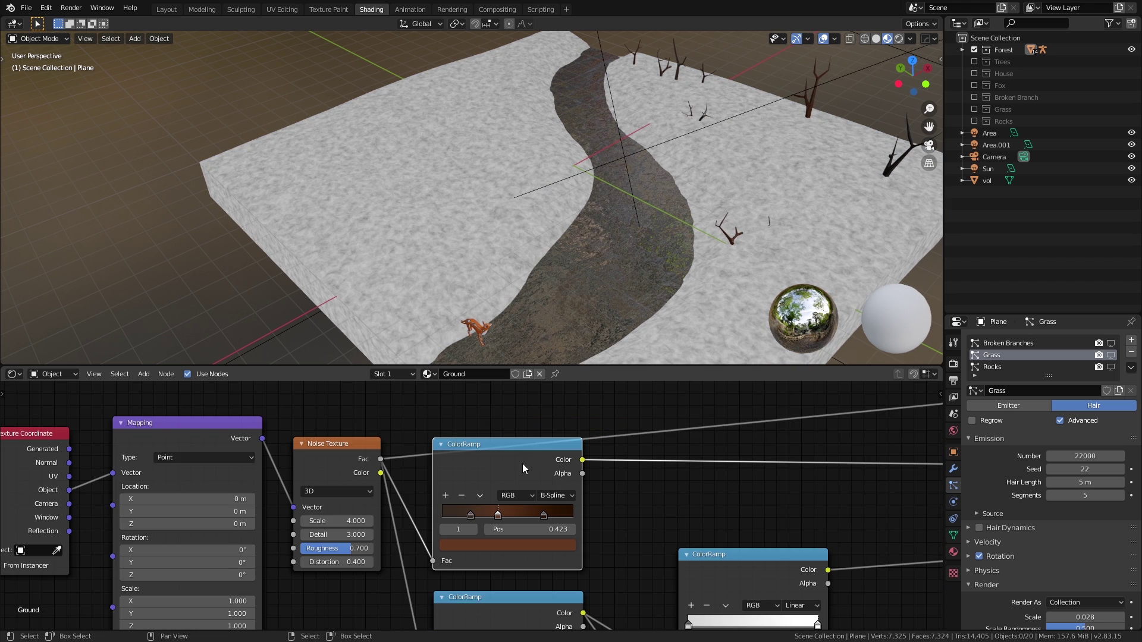
scroll(522, 463, "up", 7)
middle_click_drag(628, 491, 569, 493)
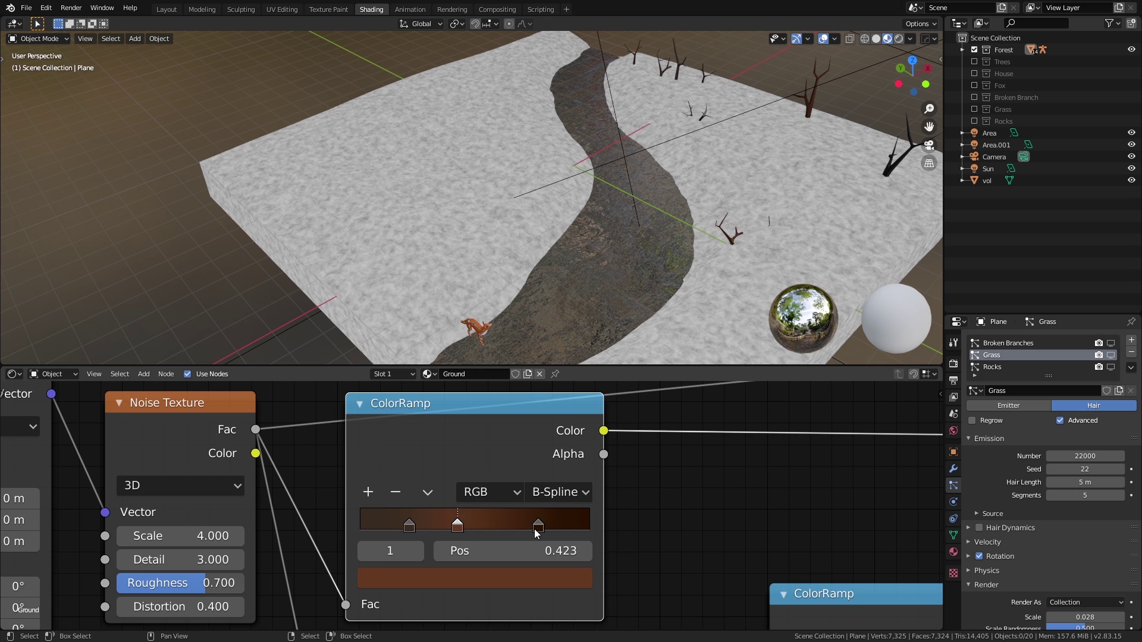
left_click(589, 434, "ctrl+shift")
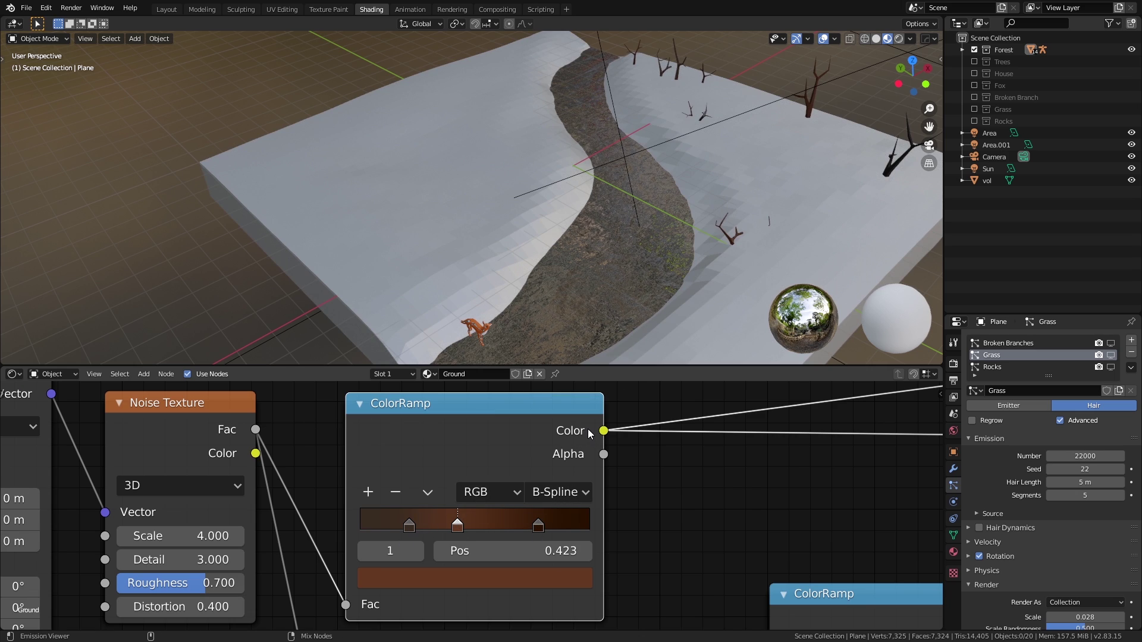
left_click_drag(304, 474, 603, 477)
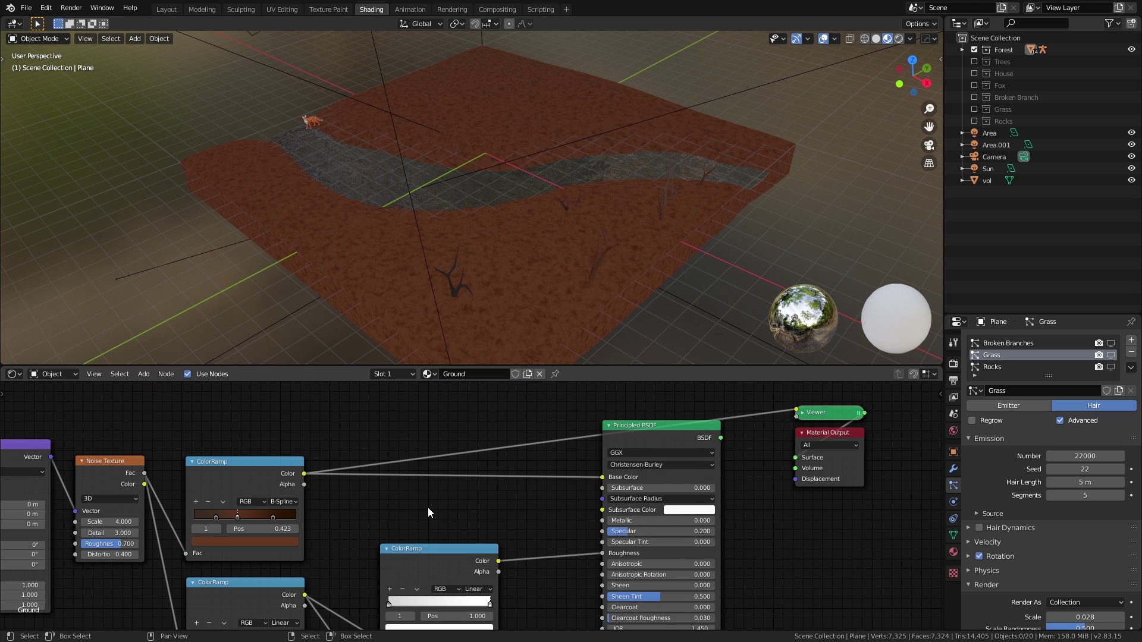
Preview the black-to-white ColorRamp's output on the terrain and look at its connection to the Bump node
scroll(428, 510, "down", 4)
middle_click_drag(447, 497, 487, 481)
left_click(540, 520, "ctrl+shift")
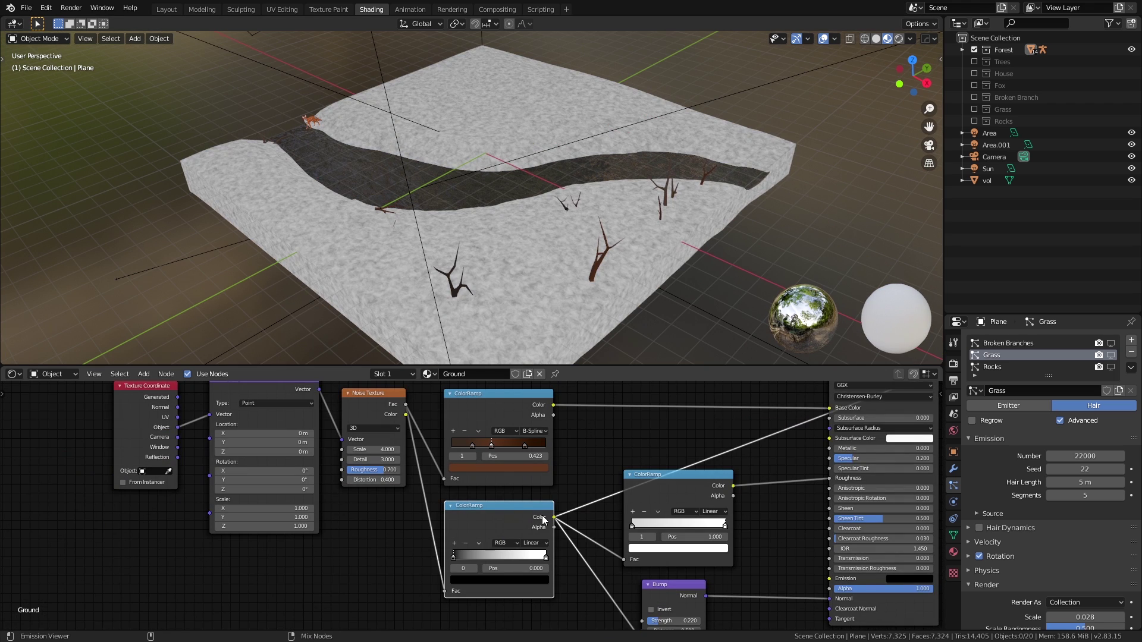
middle_click_drag(568, 538, 427, 450)
scroll(495, 491, "up", 6)
middle_click_drag(559, 525, 475, 503)
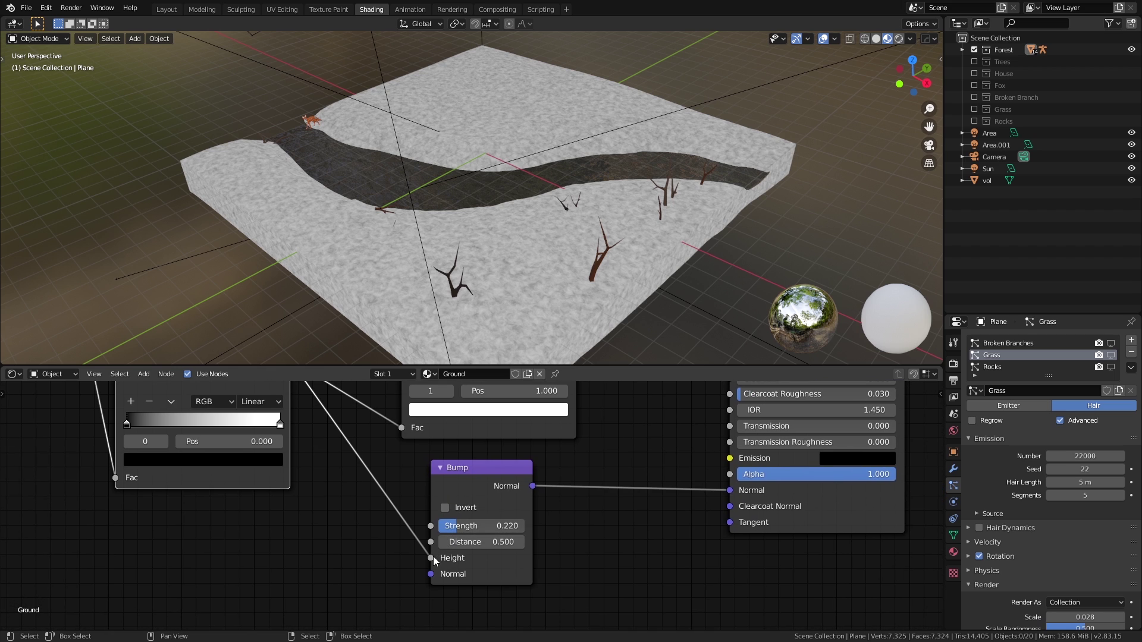
Preview the Bump node's Normal output on the terrain and check its links to Height and the Principled BSDF's Normal
mouse_move(432, 558)
left_mouse_down()
mouse_move(392, 538)
mouse_move(432, 558)
left_mouse_up()
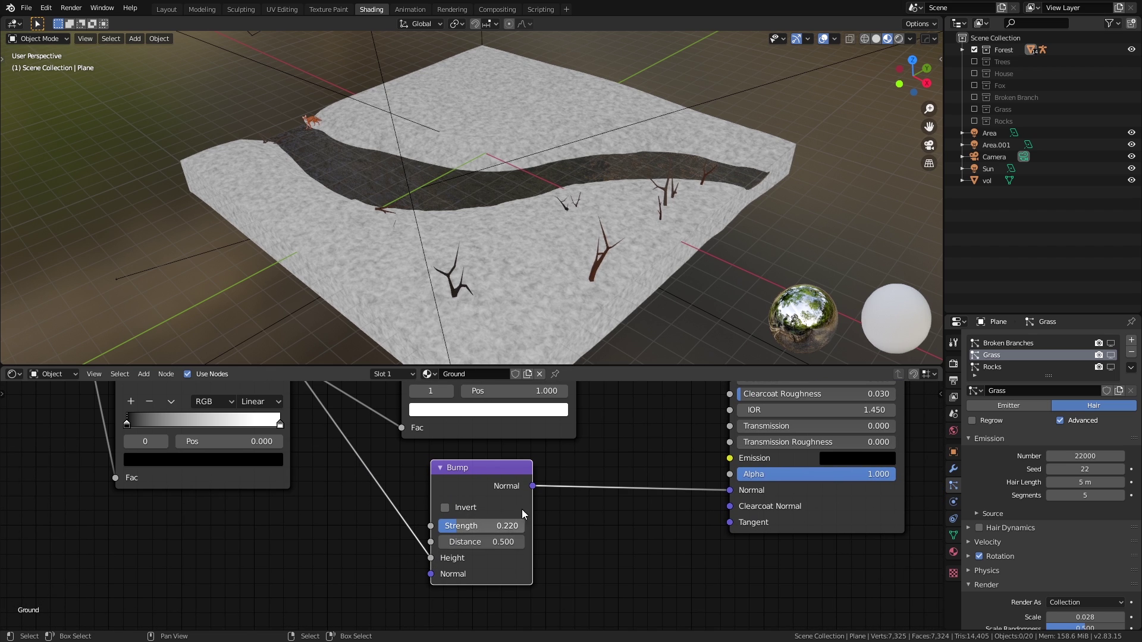
left_click(515, 488, "ctrl+shift")
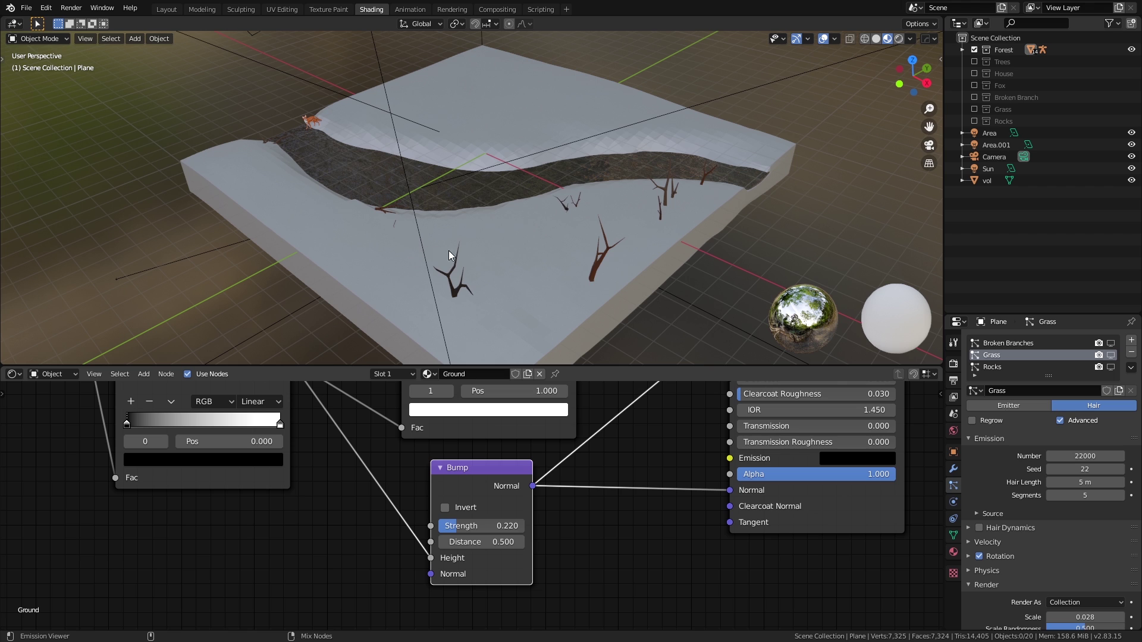
left_click_drag(730, 490, 736, 493)
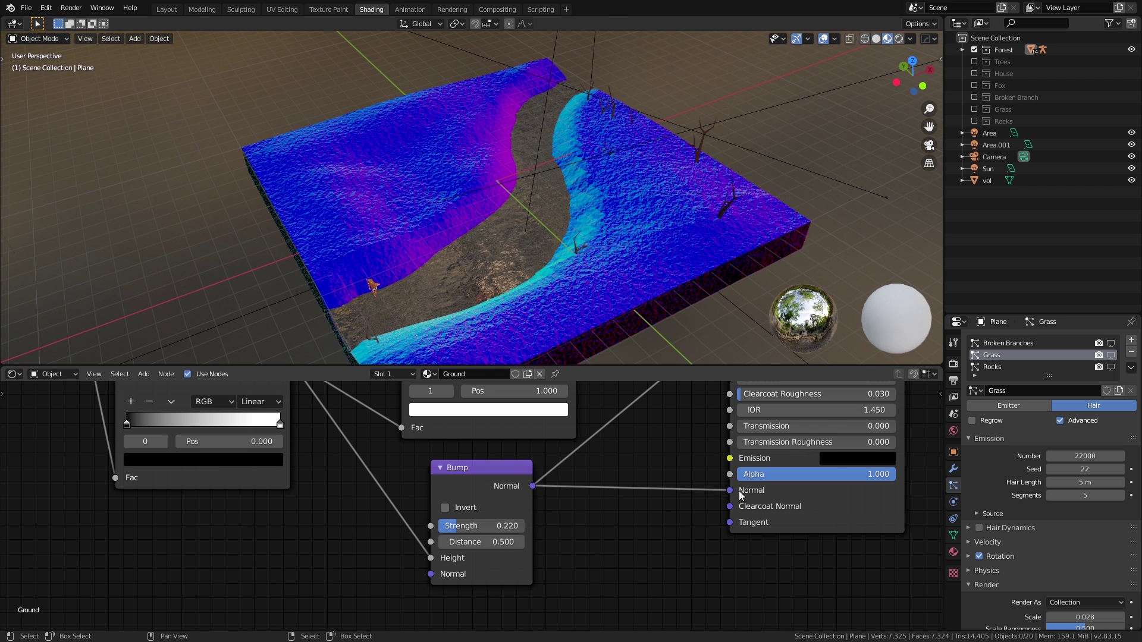
Inspect the ColorRamp feeding Roughness, including its input link and the colours of its first and last stops
middle_click_drag(543, 509, 560, 584)
scroll(560, 584, "down", 5)
middle_click_drag(548, 529, 553, 556)
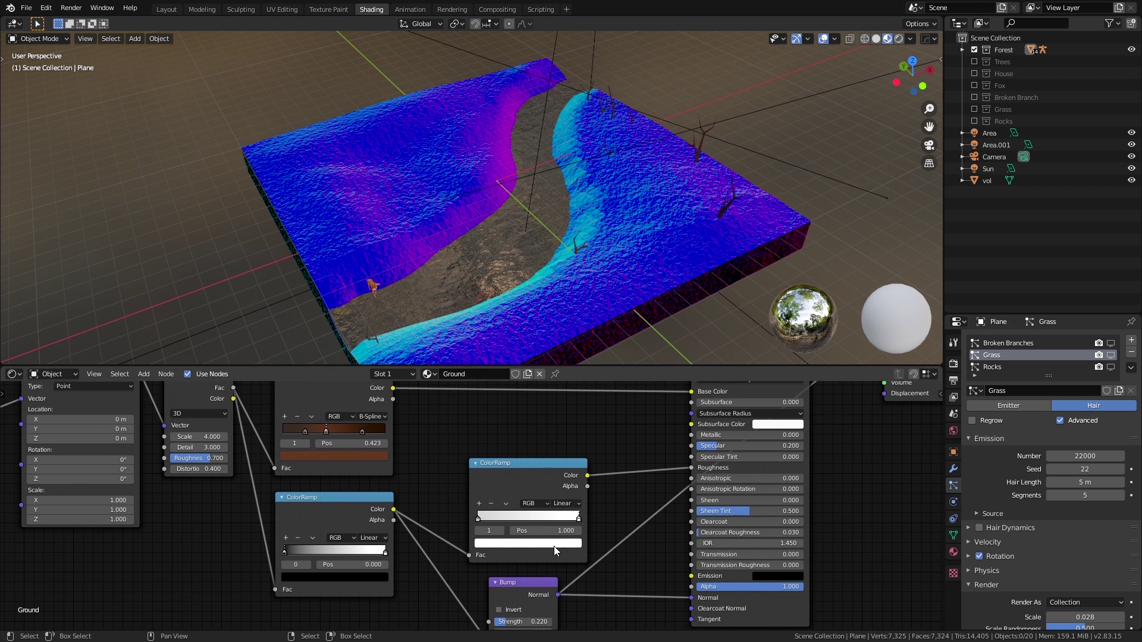
left_click_drag(555, 546, 539, 530)
scroll(399, 541, "up", 5)
mouse_move(345, 488)
left_mouse_down()
mouse_move(333, 486)
mouse_move(342, 487)
left_mouse_up()
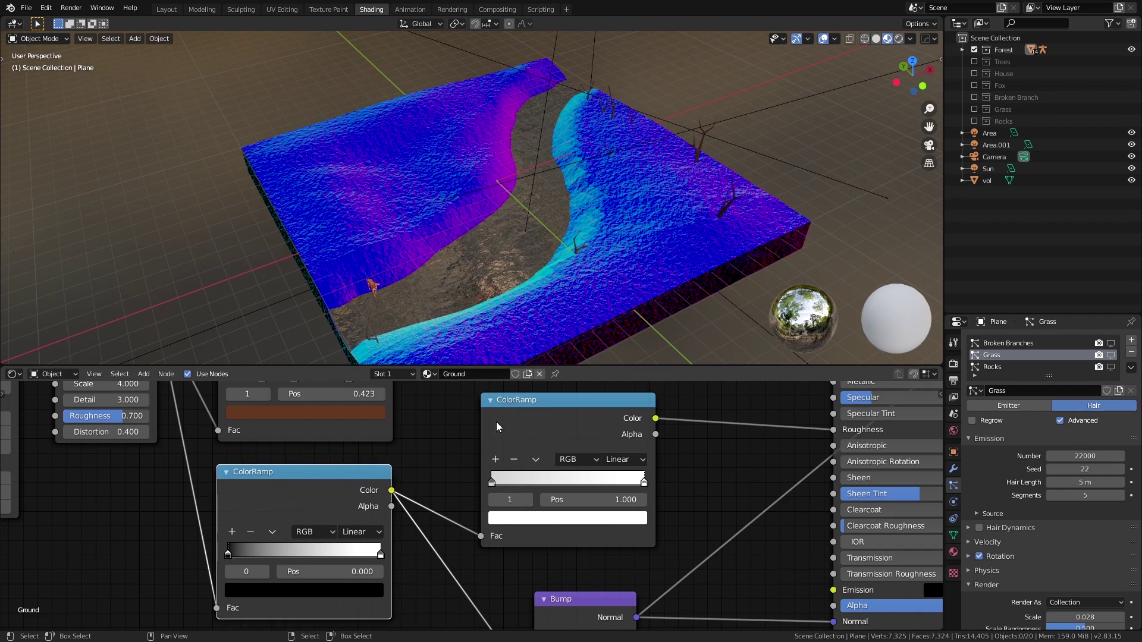
mouse_move(524, 405)
left_mouse_down()
mouse_move(515, 412)
mouse_move(525, 410)
left_mouse_up()
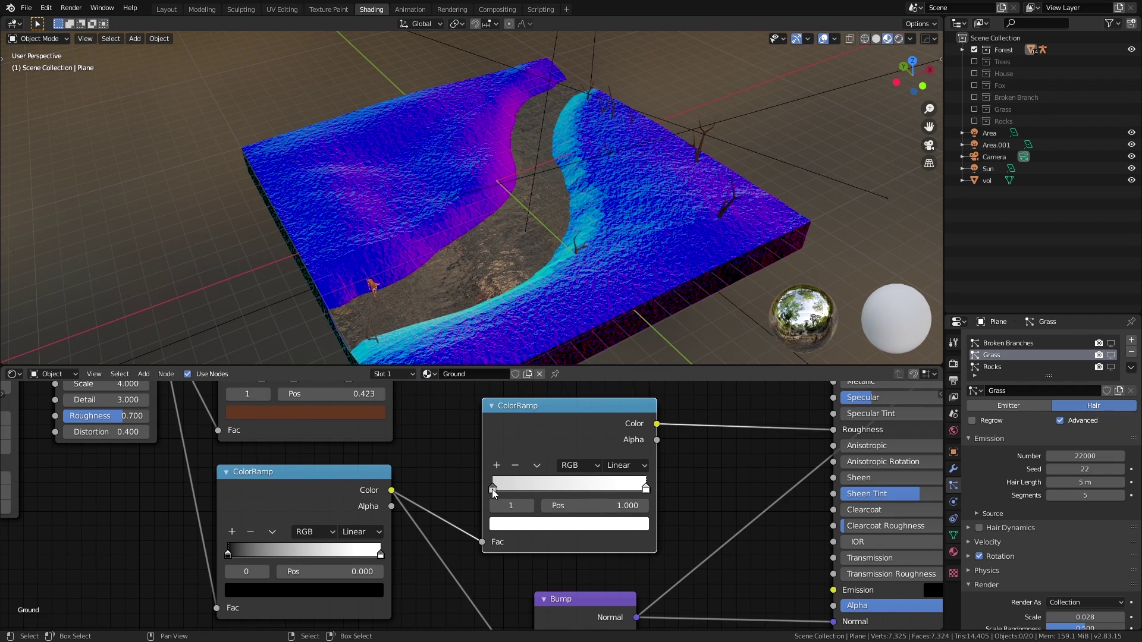
left_click(492, 489)
left_click(531, 527)
left_click(647, 488)
left_click(624, 524)
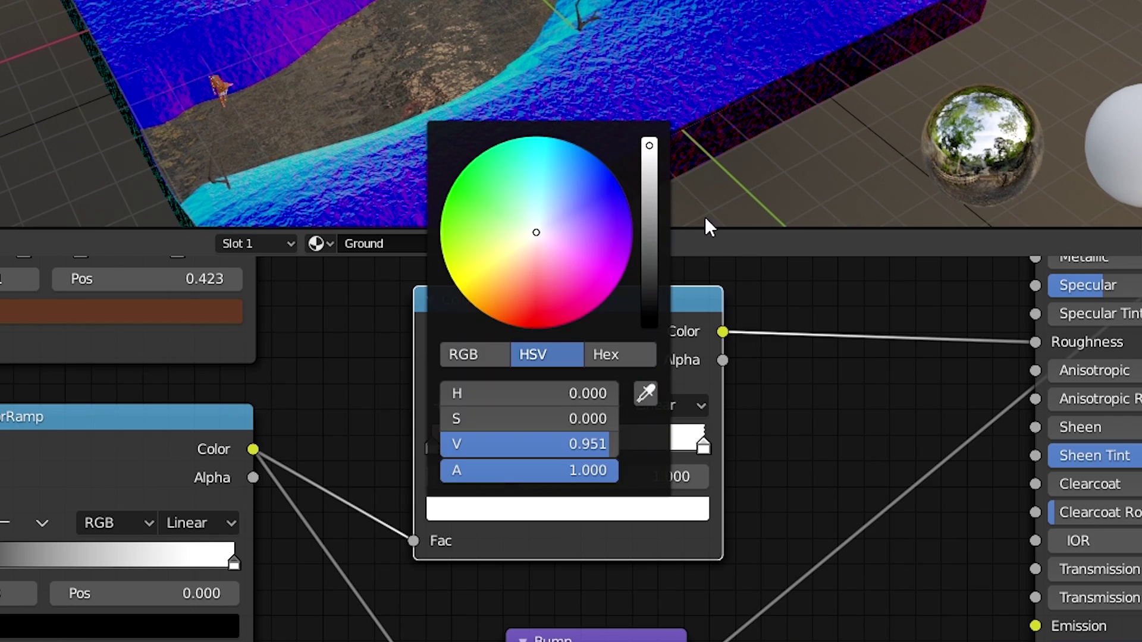
middle_click_drag(737, 420, 385, 474)
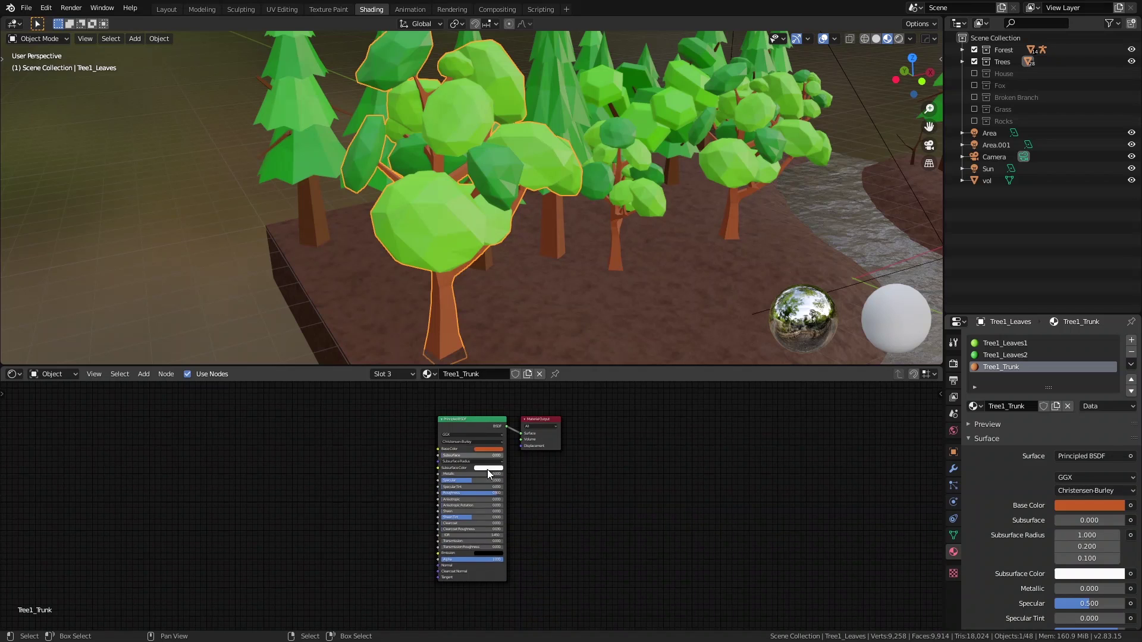
Select a Tree4 tree and link its leaf material's RGB node to both Base Color and Subsurface Color
scroll(487, 469, "up", 4)
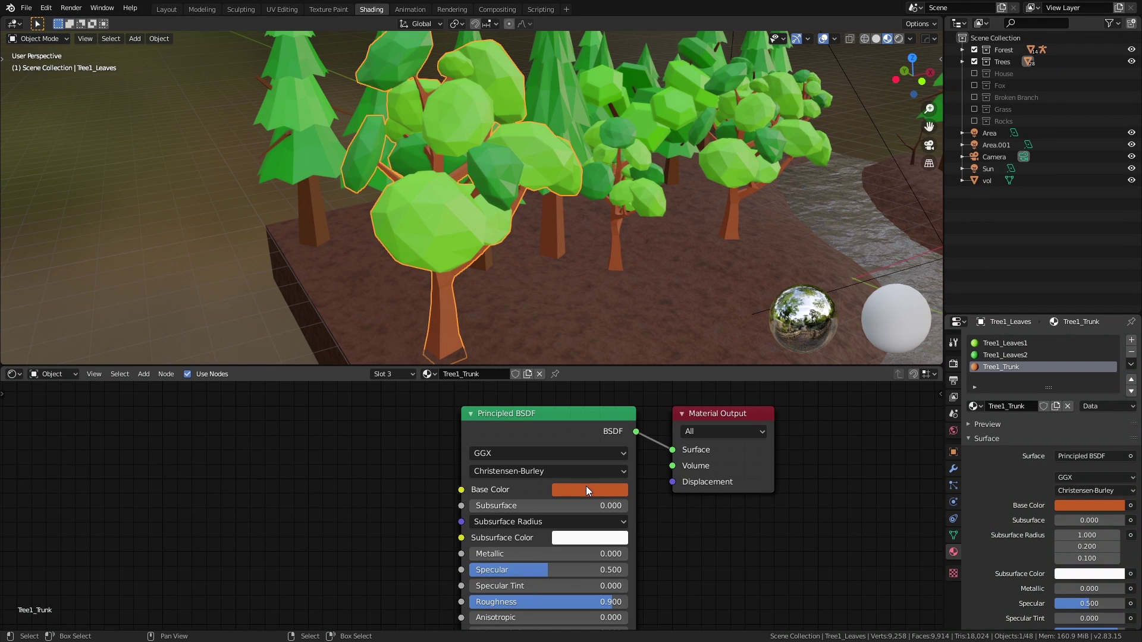
left_click(552, 235)
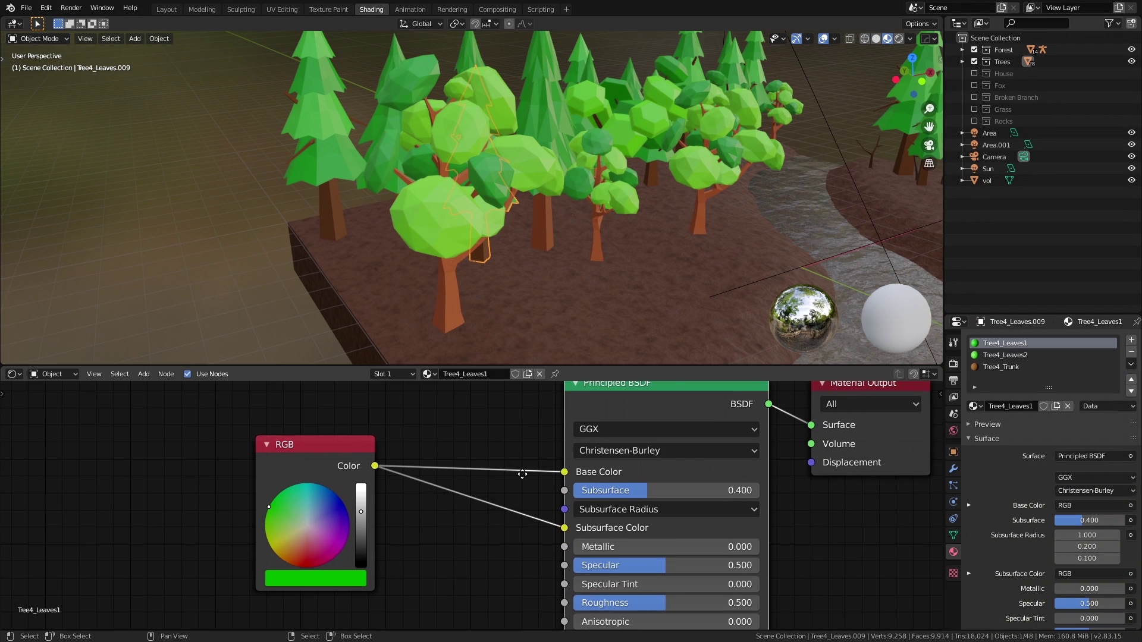
middle_click_drag(339, 476, 488, 476)
left_click_drag(491, 455, 491, 459)
middle_click_drag(517, 478, 416, 449)
left_click_drag(417, 444, 583, 511)
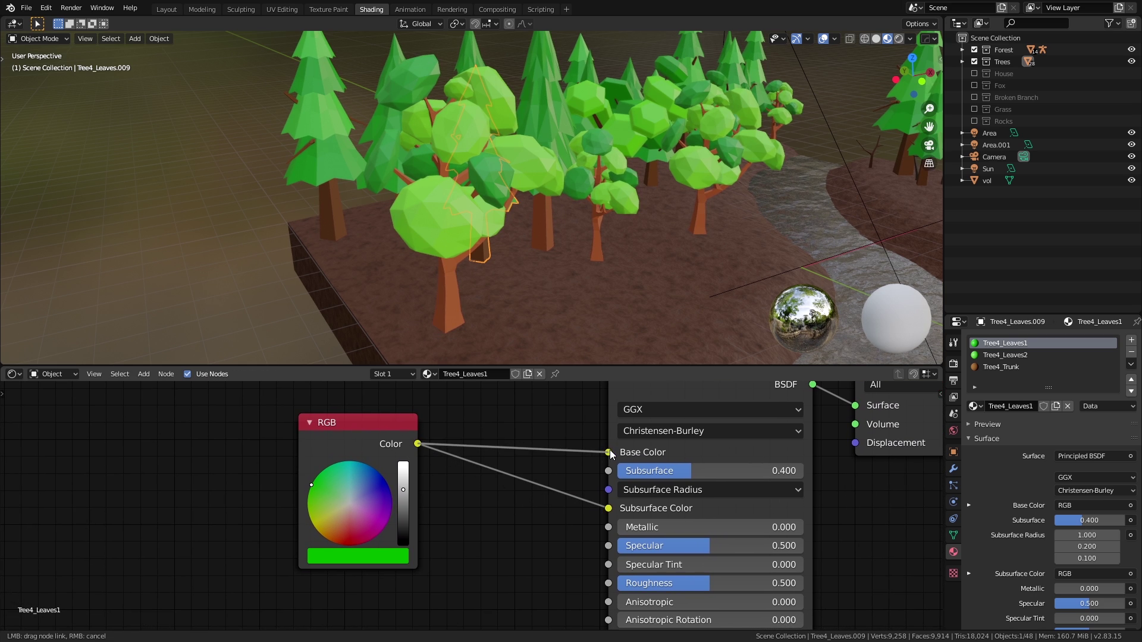
Try a Subsurface value of 0.2 on the Tree4_Leaves1 material, and set it back to 0.4
left_click(548, 473)
type(".2")
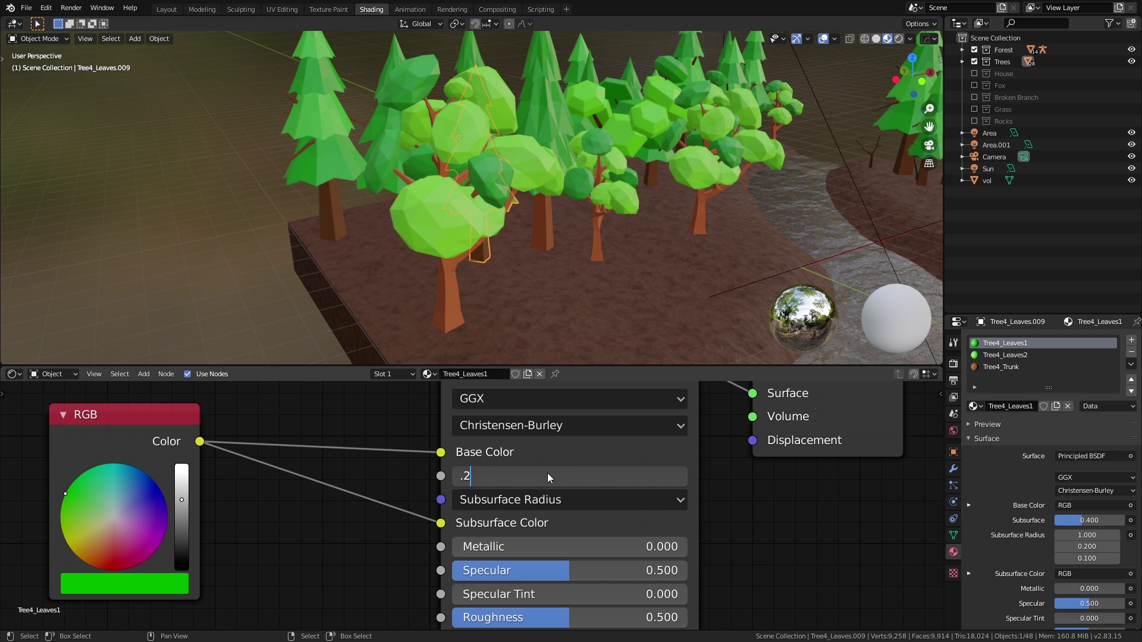
key("Return")
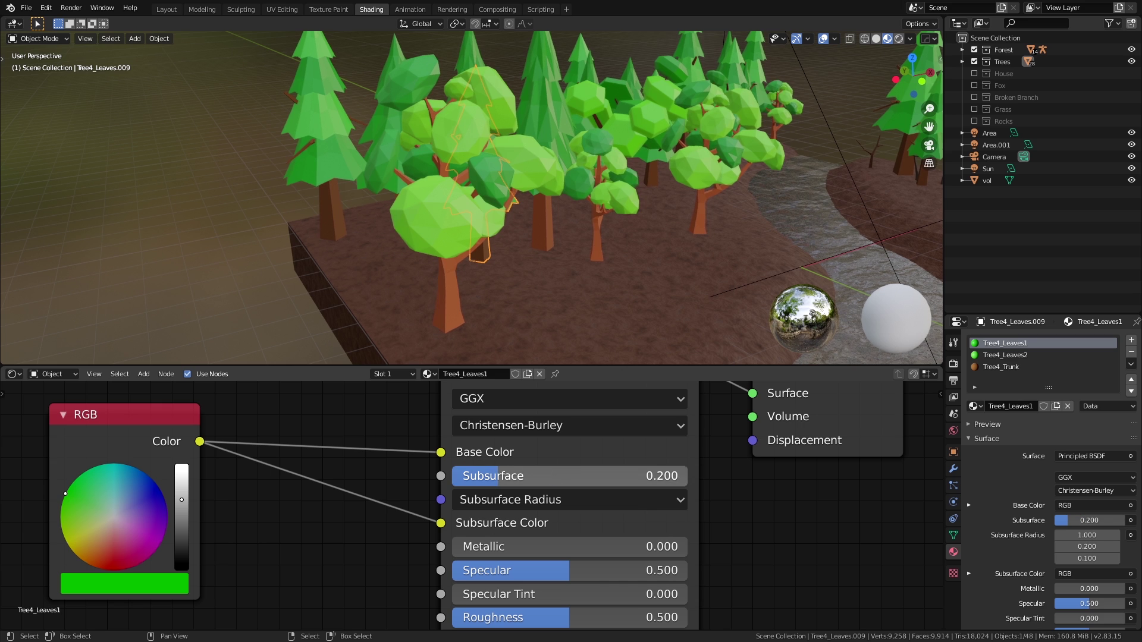
left_click(549, 474)
type(".4")
key("Return")
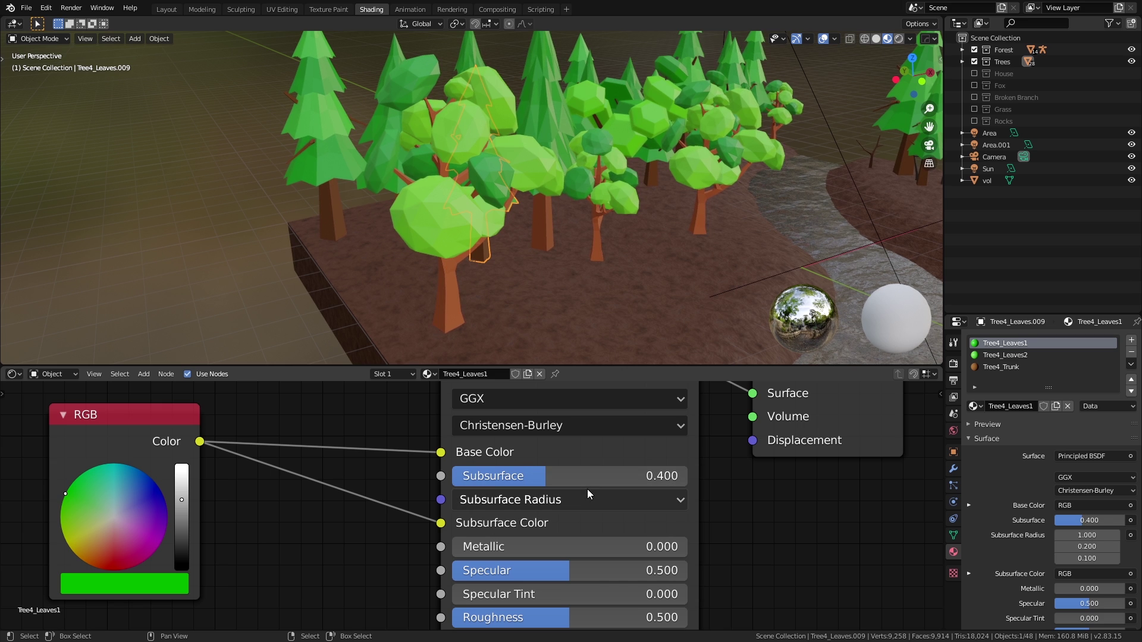
scroll(586, 490, "down", 2)
scroll(586, 493, "down", 2)
middle_click_drag(574, 351, 510, 320)
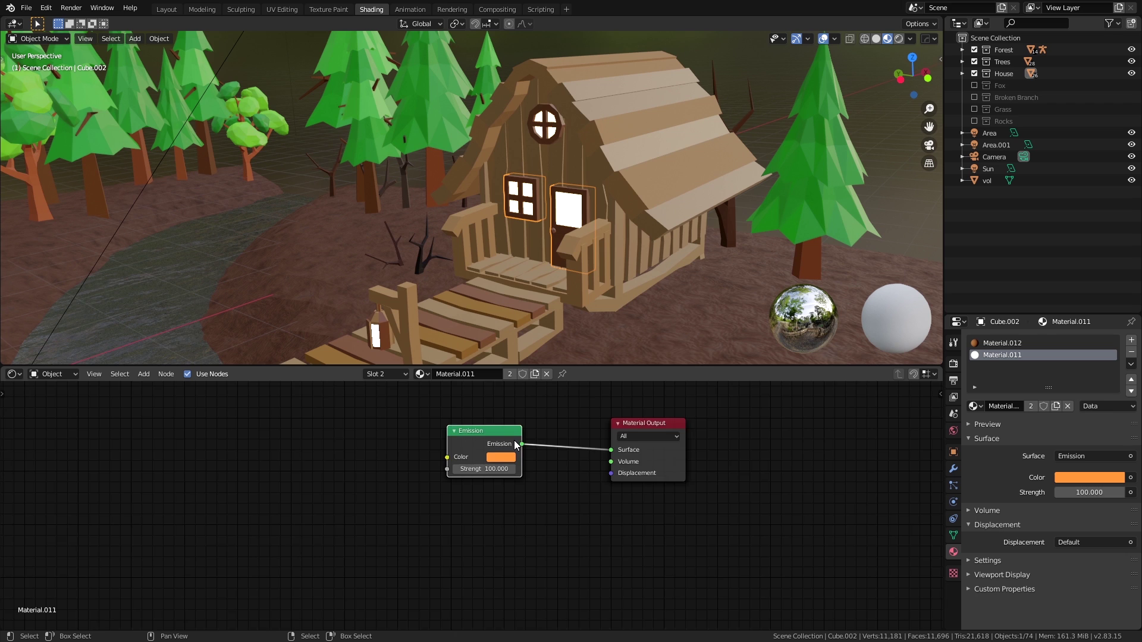
Inspect the Emission node's colour and strength in the house window's Material.011
scroll(476, 429, "up", 2)
middle_click_drag(535, 464, 586, 498)
scroll(509, 547, "up", 1)
scroll(507, 542, "up", 1)
left_click_drag(461, 449, 446, 452)
left_click(523, 505)
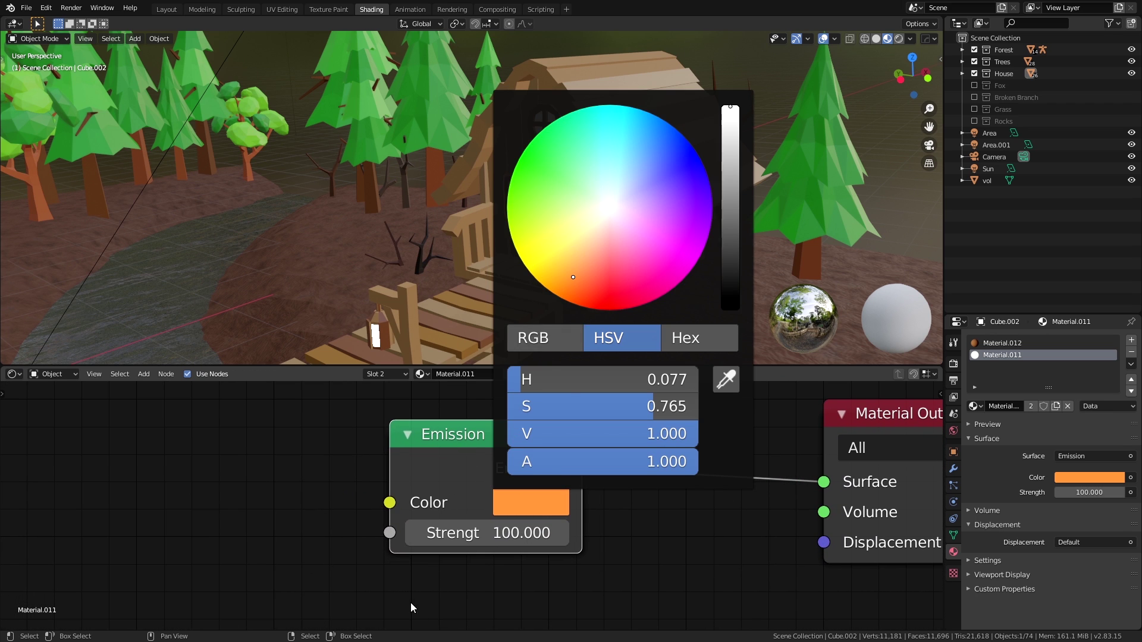
left_click(487, 533)
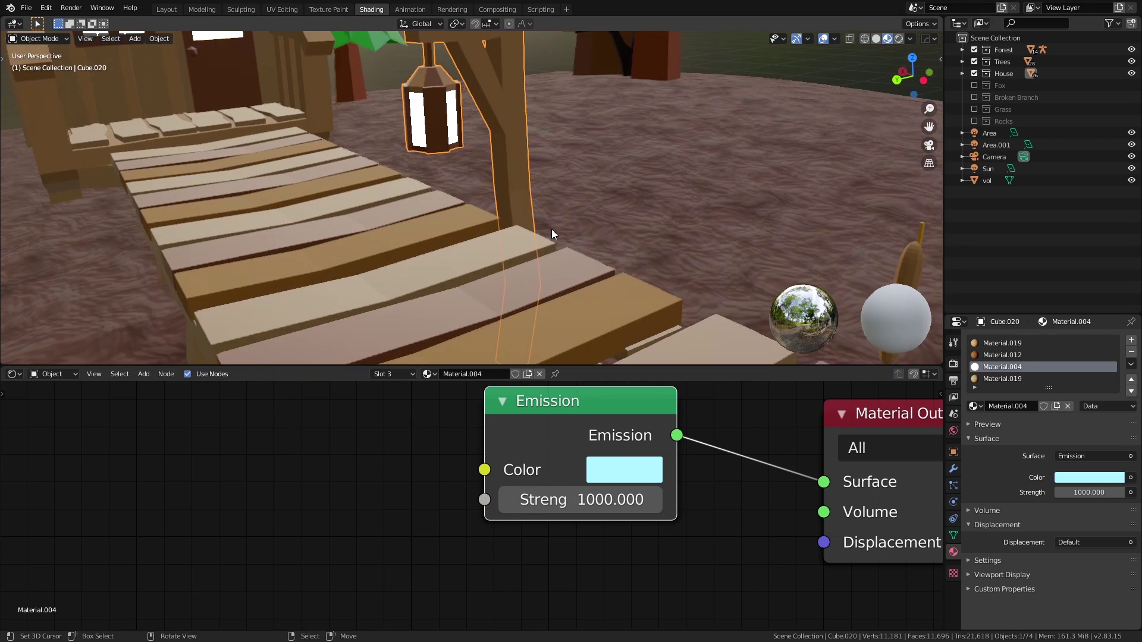
Inspect the Emission node's colour and strength in the lantern glass Material.004
middle_click_drag(551, 234, 564, 289, "shift")
middle_click_drag(561, 453, 457, 470)
left_click(520, 482)
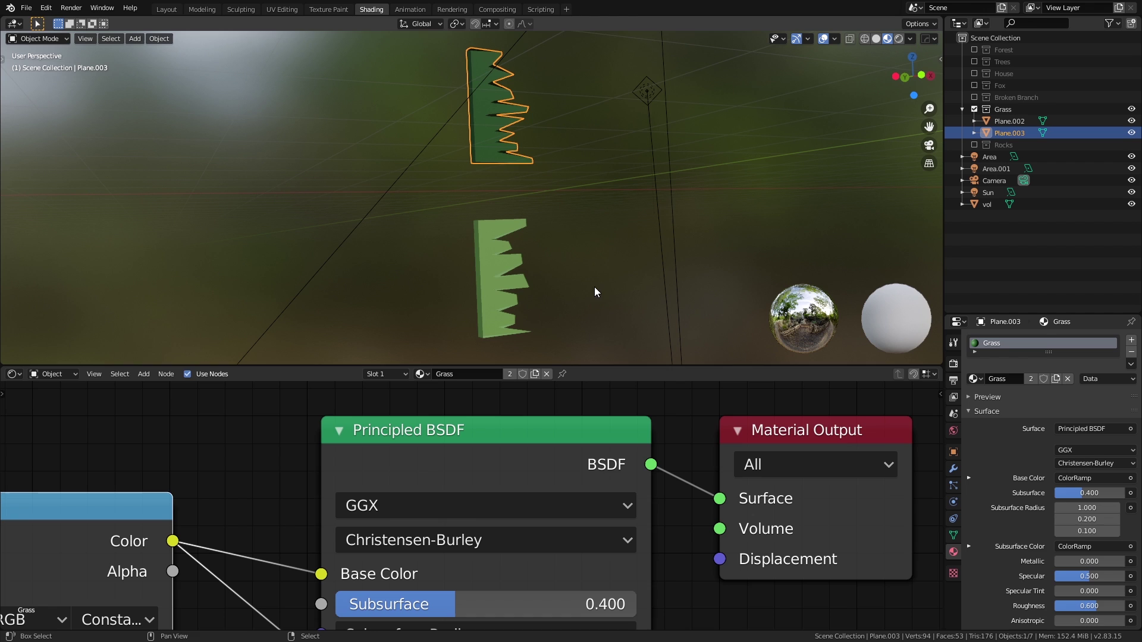
Examine the Grass material's node chain from Object Info through ColorRamp to Principled BSDF
scroll(465, 515, "down", 4)
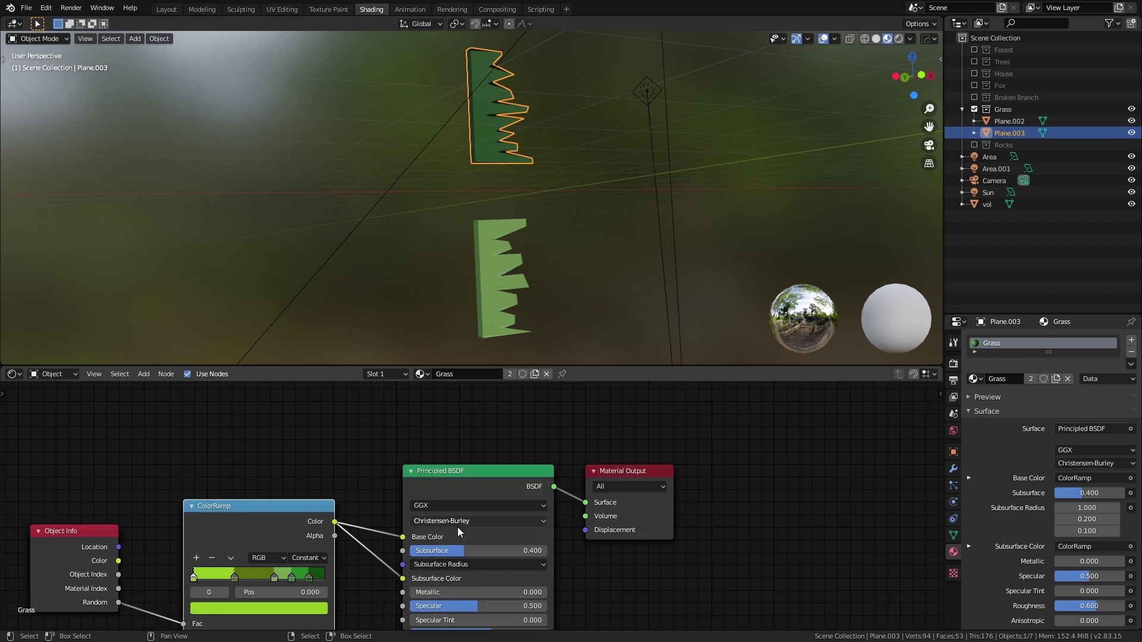
scroll(458, 527, "down", 3)
middle_click_drag(448, 537, 554, 521)
scroll(676, 506, "up", 6)
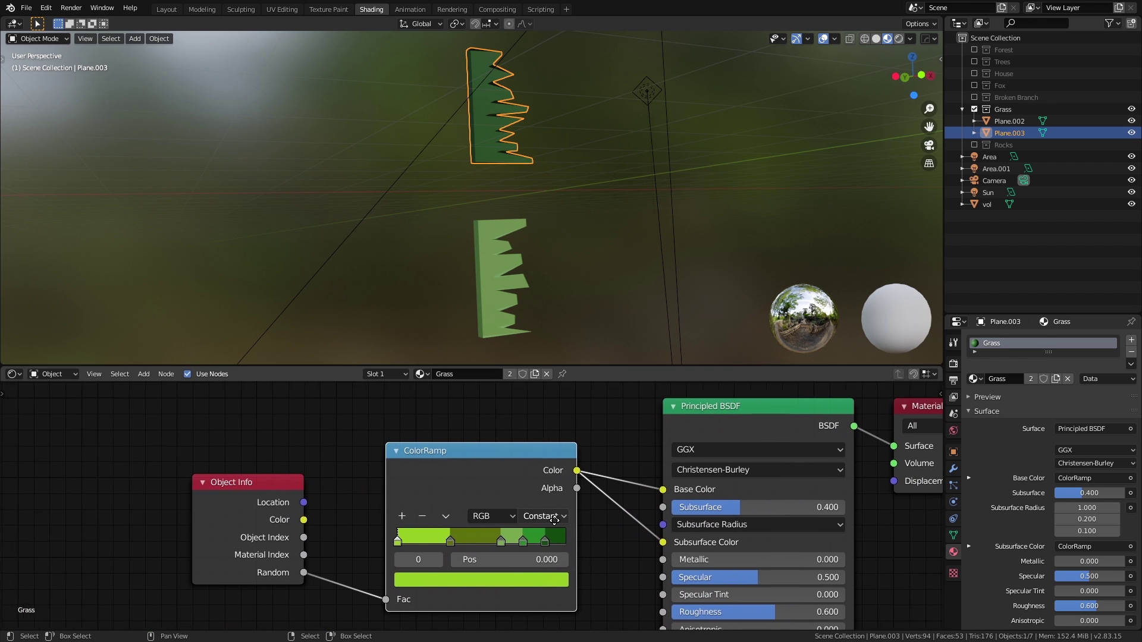
scroll(554, 520, "up", 2)
scroll(481, 487, "up", 1)
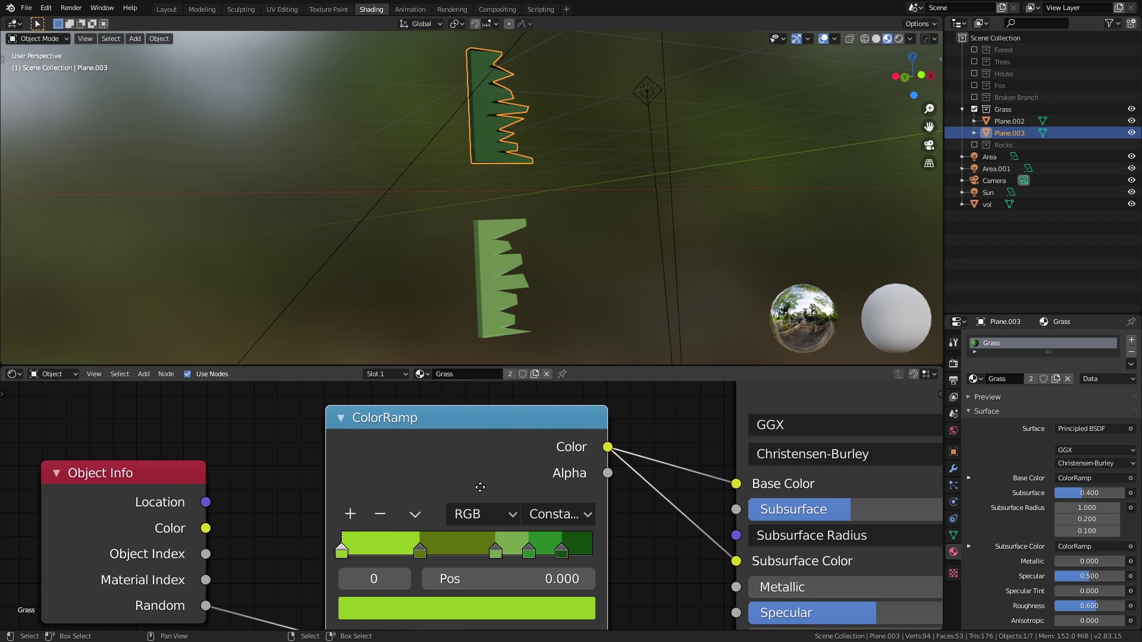
Choose Constant interpolation for the Grass material's ColorRamp and check its green stops
middle_click_drag(481, 487, 479, 451)
left_click(557, 479)
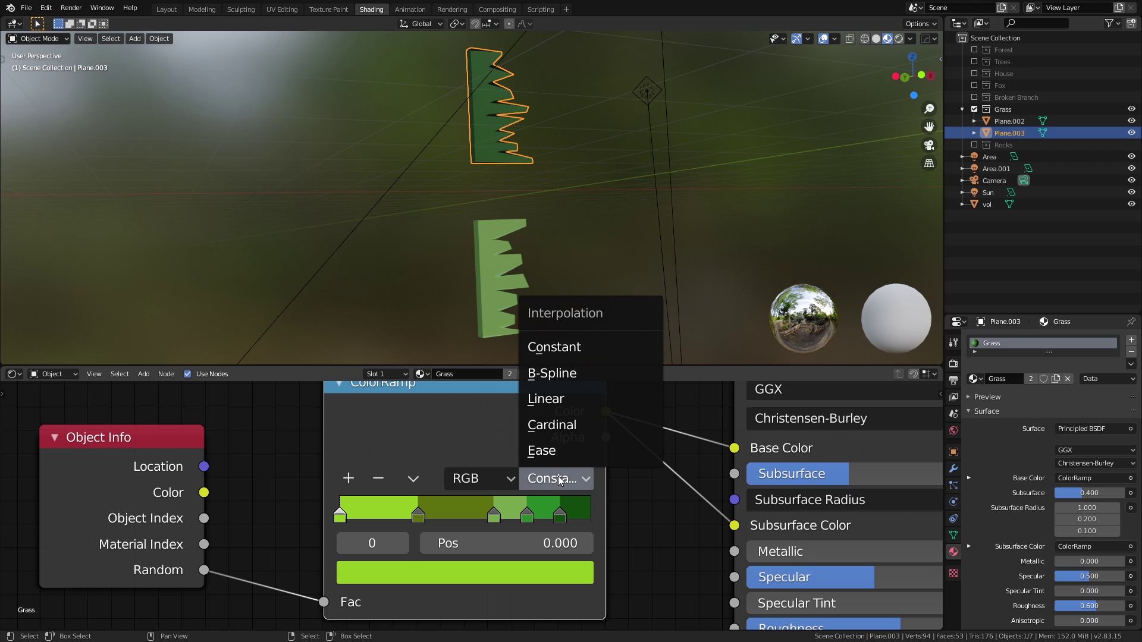
left_click(551, 351)
scroll(488, 524, "up", 1)
middle_click_drag(462, 529, 483, 524)
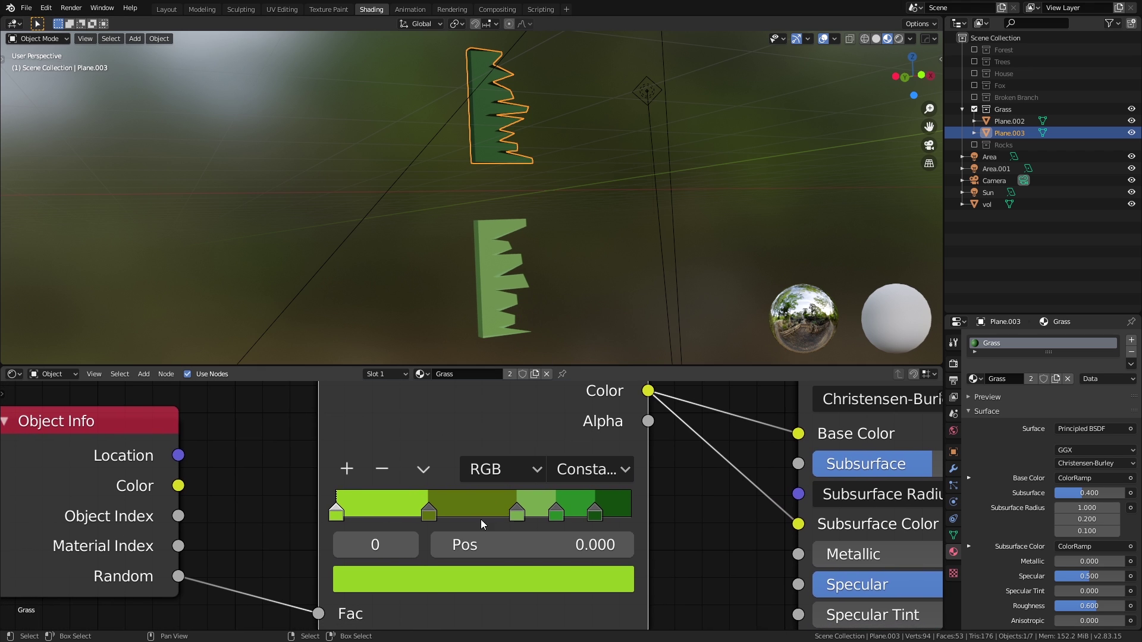
Check the Object Info Random link into the ColorRamp's Fac, and move the Object Info node slightly farther from the ColorRamp
scroll(349, 523, "down", 2)
middle_click_drag(350, 523, 527, 526)
middle_click_drag(552, 587, 591, 576)
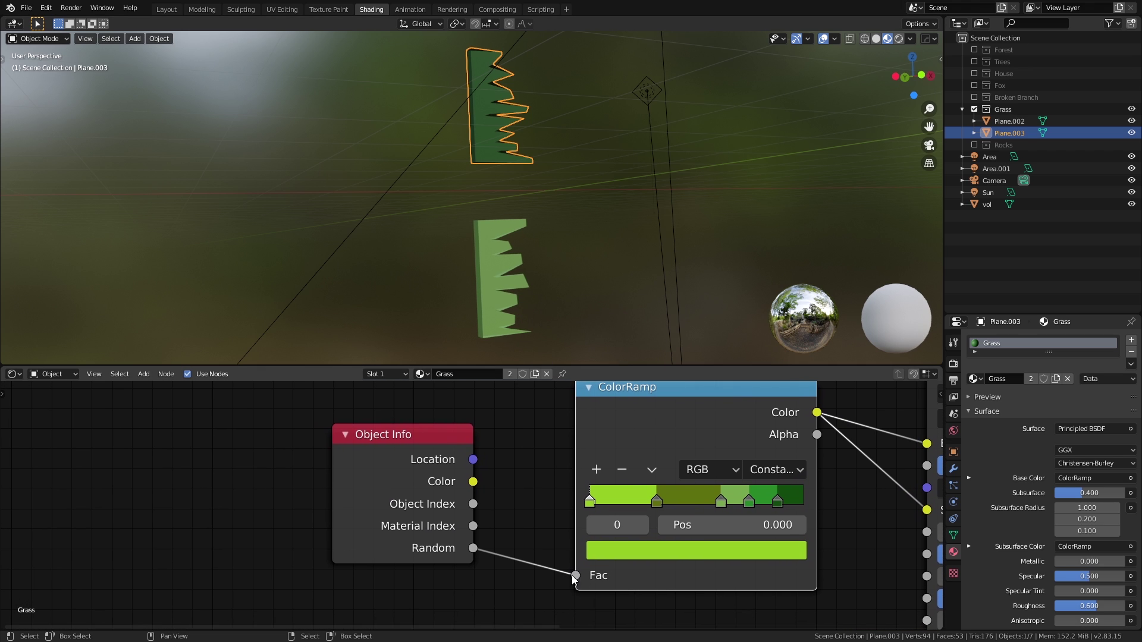
left_click_drag(397, 466, 369, 458)
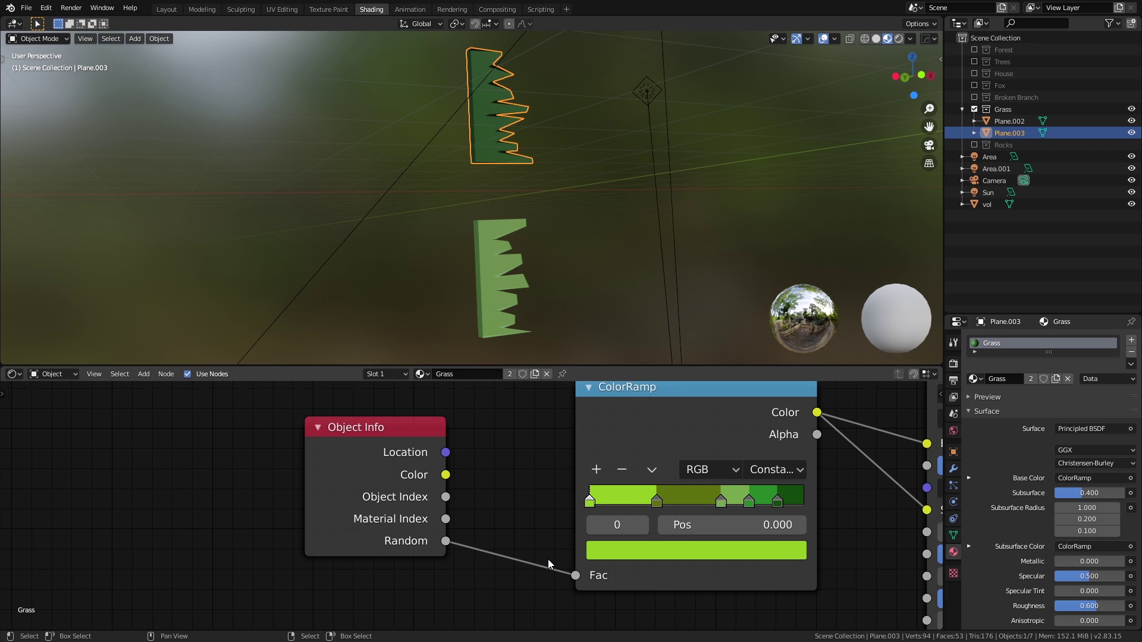
middle_click_drag(549, 564, 385, 577)
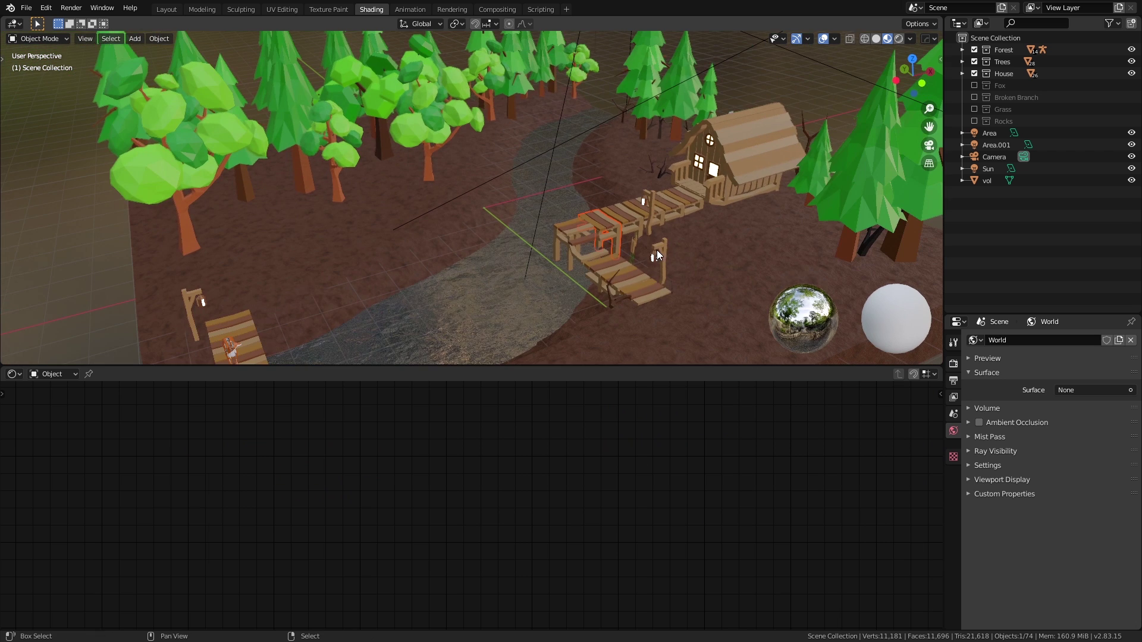
Select a plank section of the raised wooden walkway near the house to view its materials
middle_click_drag(658, 256, 598, 231)
scroll(595, 214, "up", 3)
left_click(592, 194)
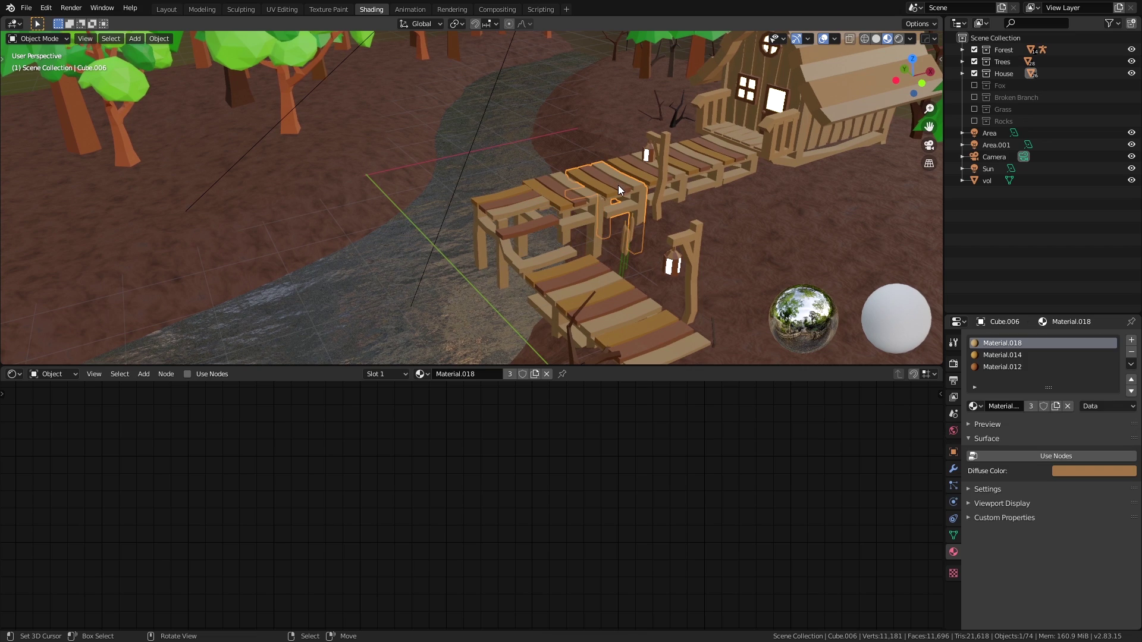
Select the river plane and examine the Water Surface material's texture, bump and water shader group nodes
right_click(423, 312)
scroll(417, 304, "down", 4)
middle_click_drag(436, 286, 585, 270, "shift")
scroll(462, 500, "down", 2)
scroll(463, 500, "down", 3)
middle_click_drag(606, 493, 527, 501)
scroll(622, 477, "down", 3)
middle_click_drag(641, 454, 540, 426)
scroll(553, 510, "down", 2)
scroll(548, 549, "up", 3)
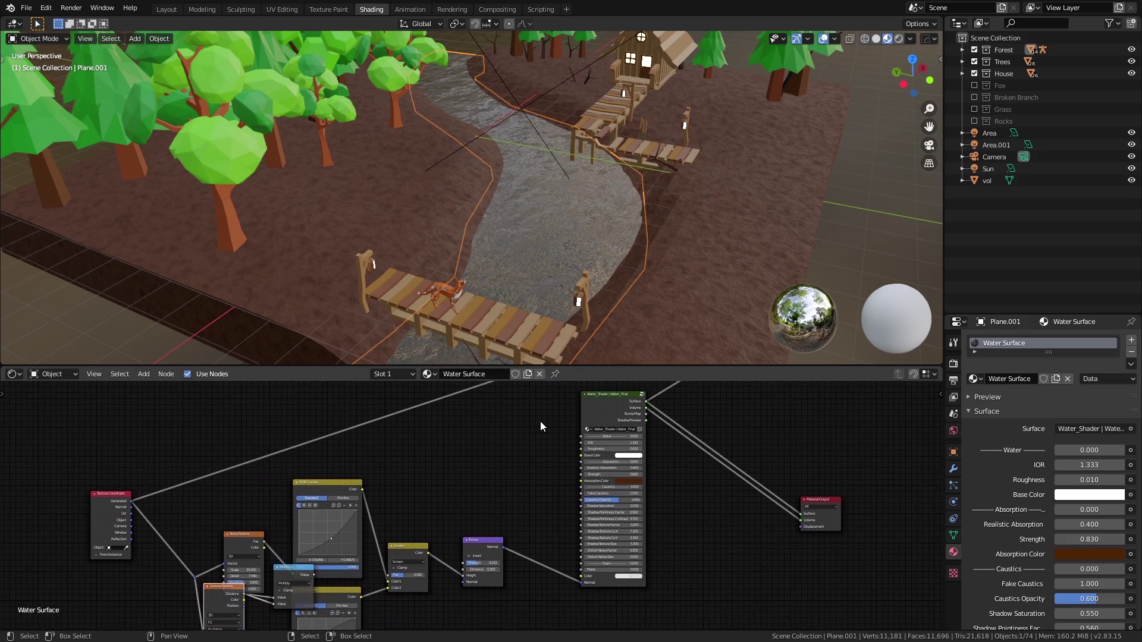
scroll(540, 426, "down", 8)
middle_click_drag(639, 421, 555, 416)
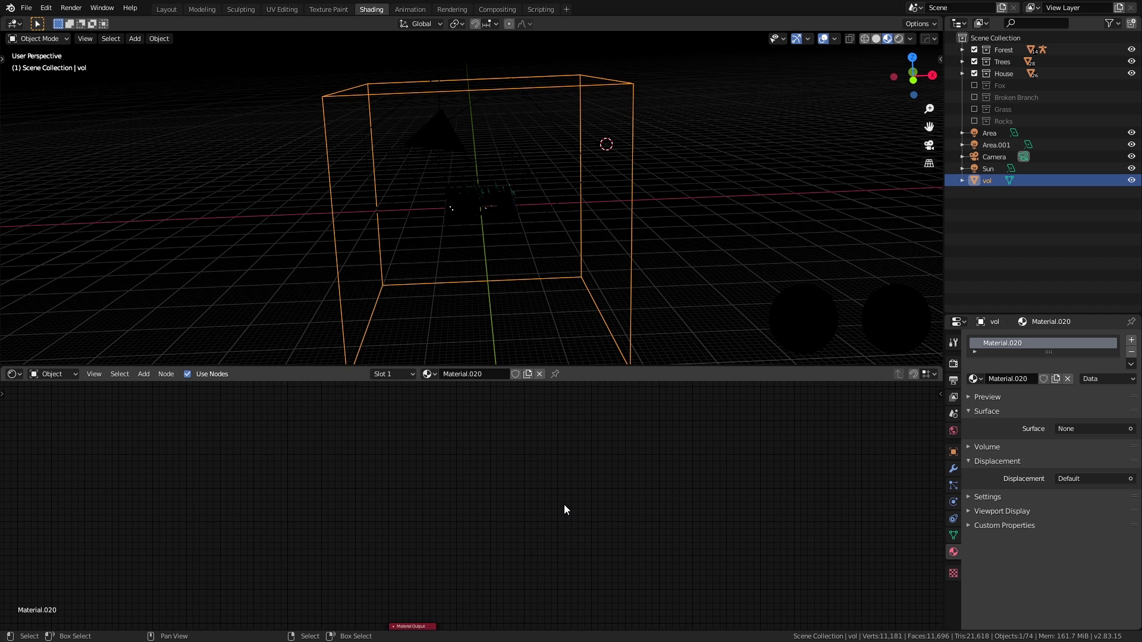
Inspect the vol cube's Principled Volume node, its Density setting and its link to the Volume output
key("Home")
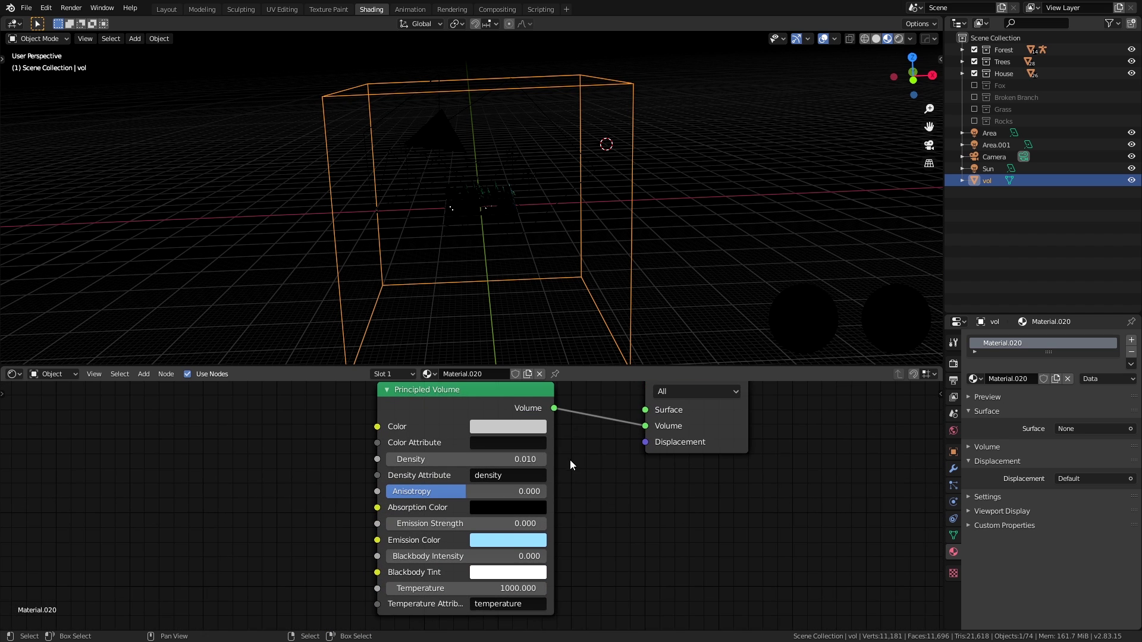
middle_click_drag(570, 460, 592, 512)
scroll(593, 486, "up", 2)
left_click_drag(461, 422, 465, 427)
scroll(500, 444, "down", 2)
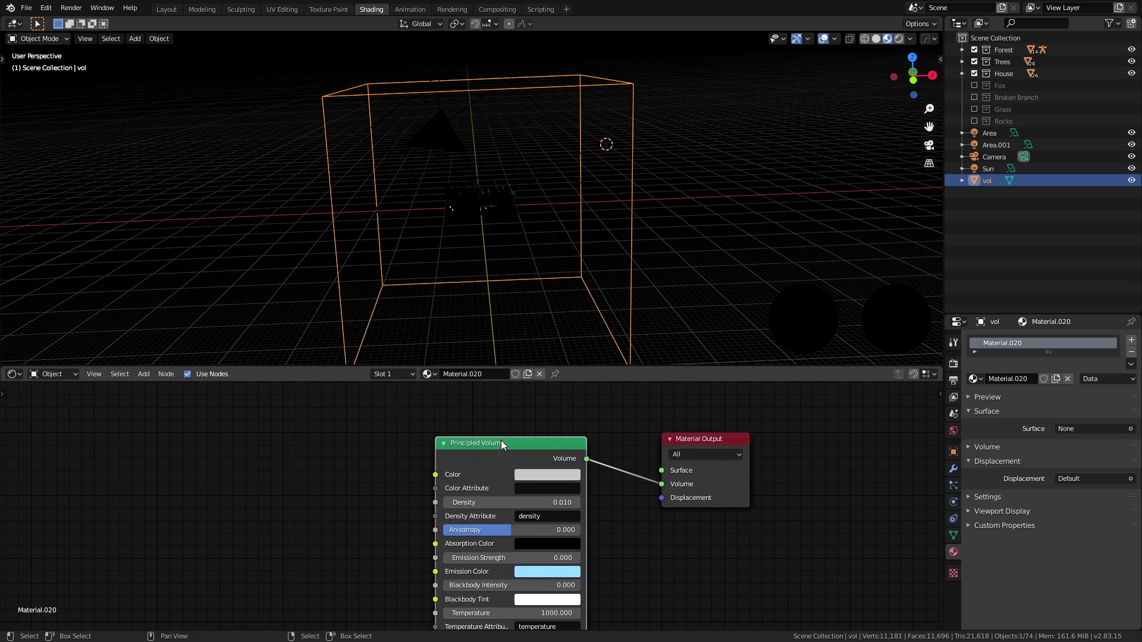
scroll(518, 500, "up", 3)
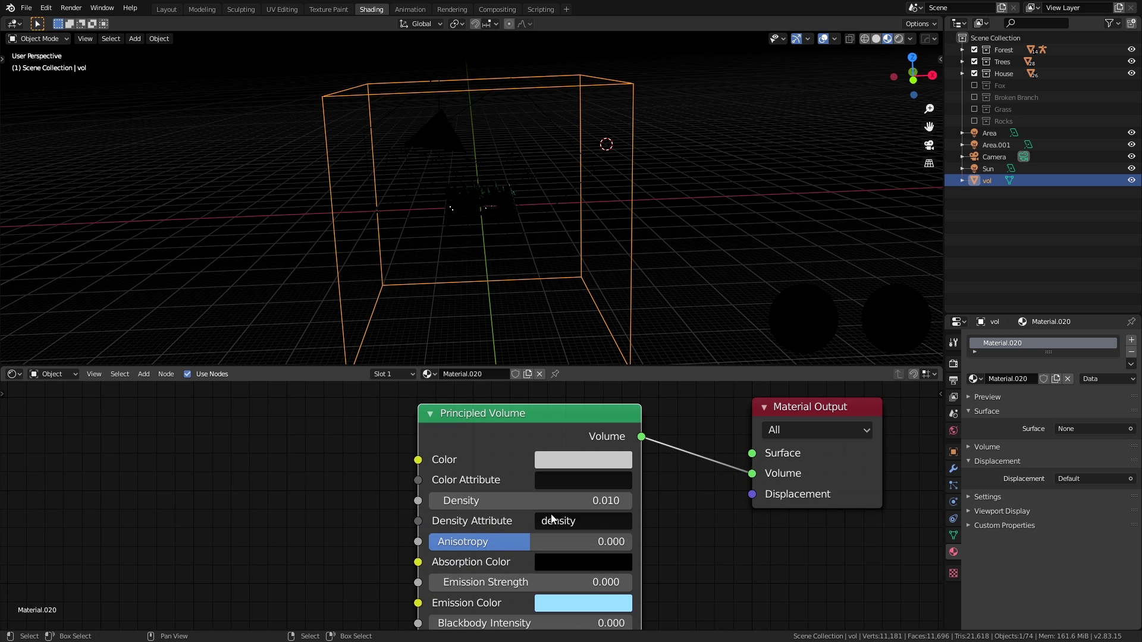
left_click(545, 502)
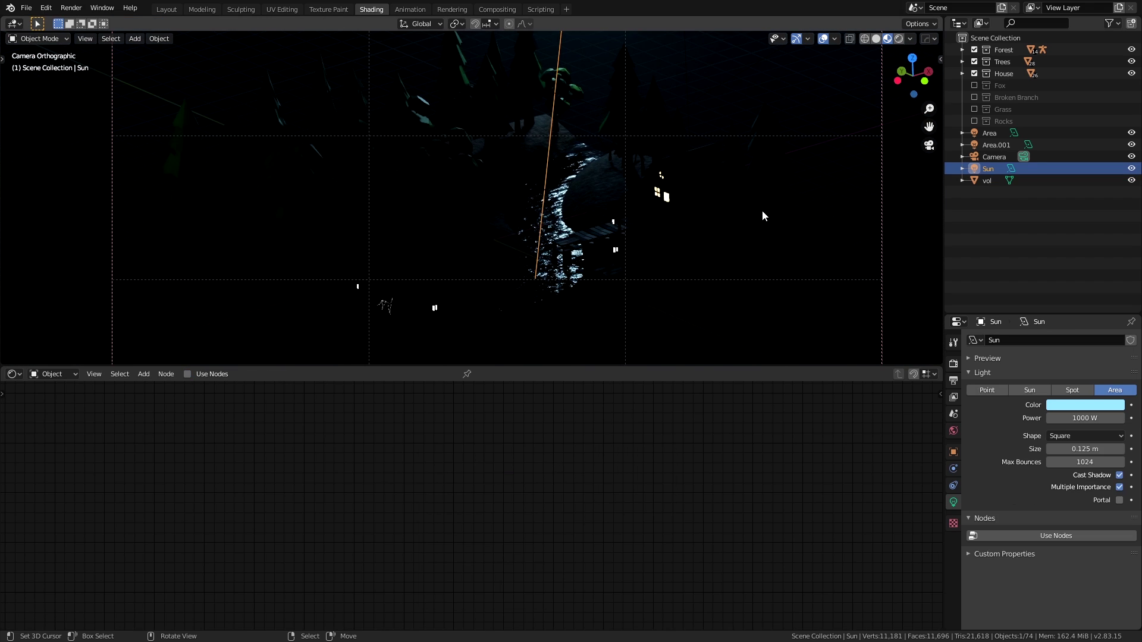
Examine the Sun area light's placement above the forest from several angles and return to the camera view
scroll(762, 211, "down", 2)
mouse_move(759, 204)
middle_mouse_down()
mouse_move(759, 227)
mouse_move(750, 219)
middle_mouse_up()
middle_click_drag(701, 172, 719, 238, "shift")
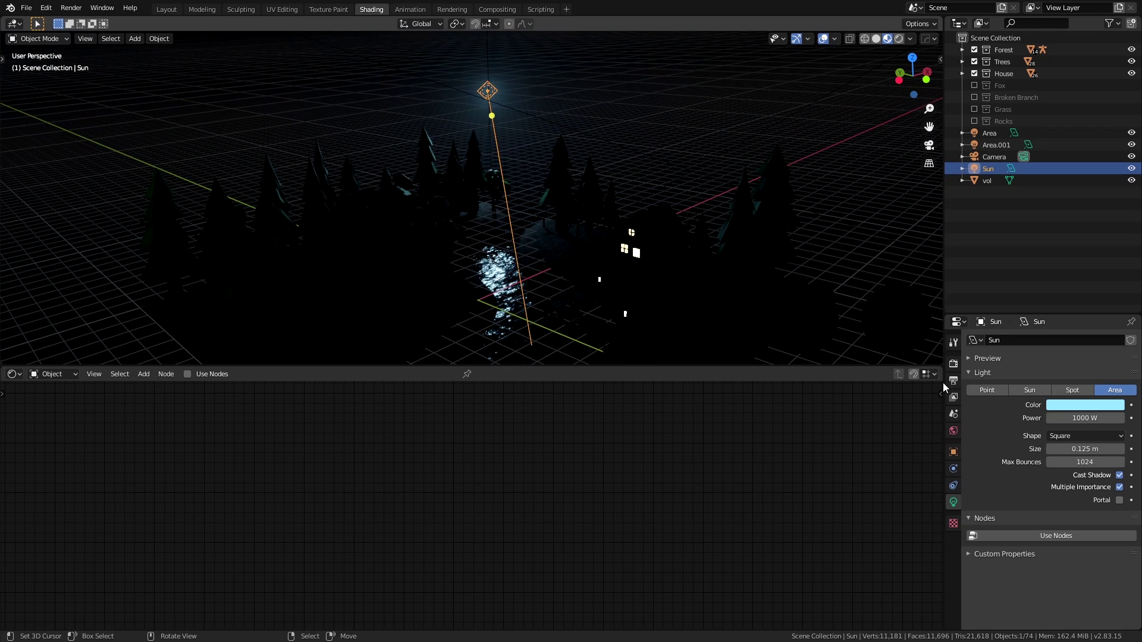
middle_click_drag(538, 175, 549, 179)
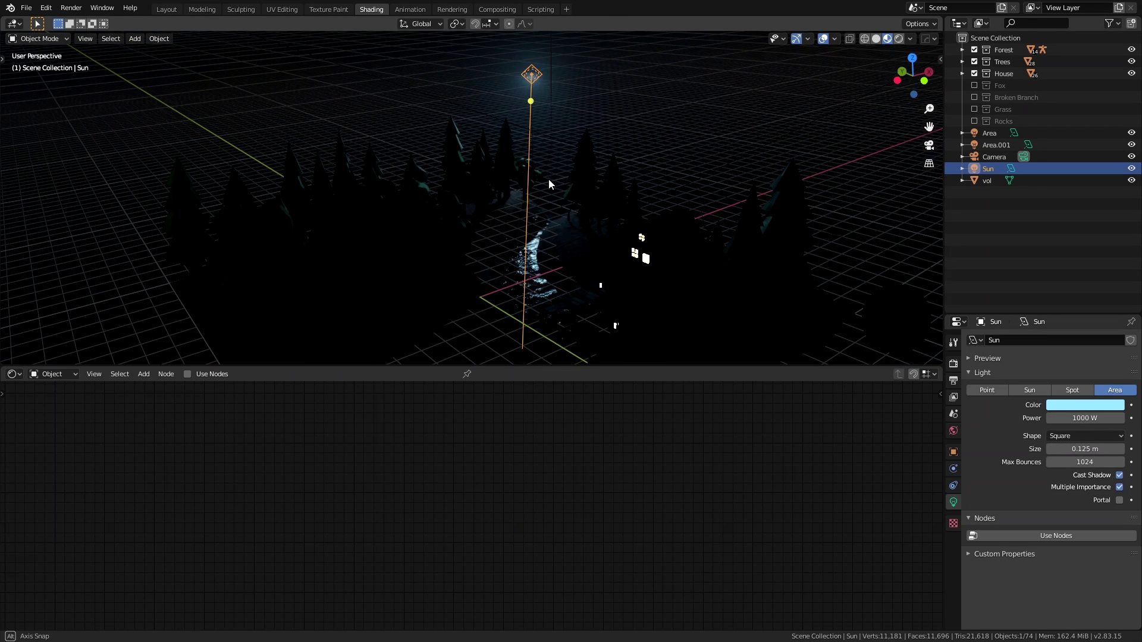
key("KP_0")
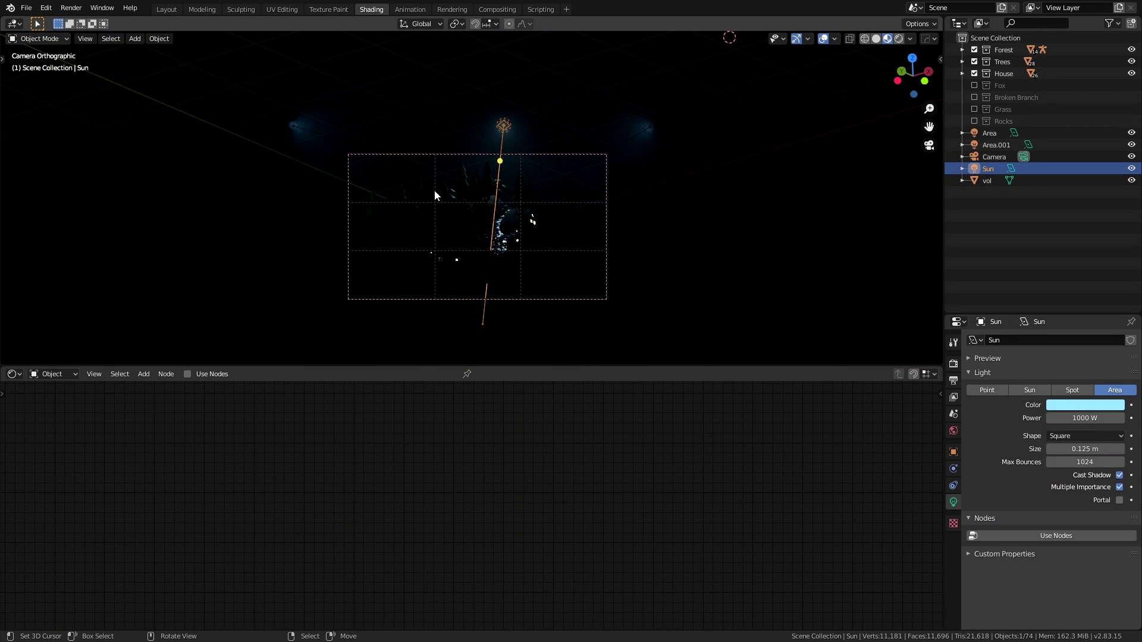
Select each side area light in turn and inspect the Color and Power of Area.001
left_click(292, 127)
left_click(651, 129)
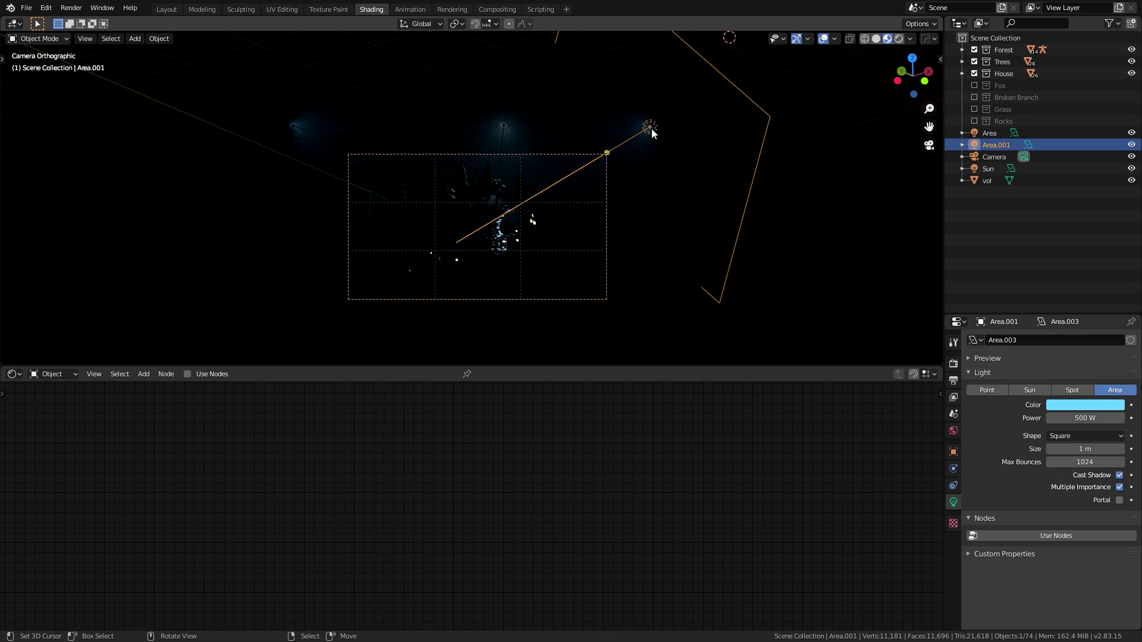
left_click(1074, 404)
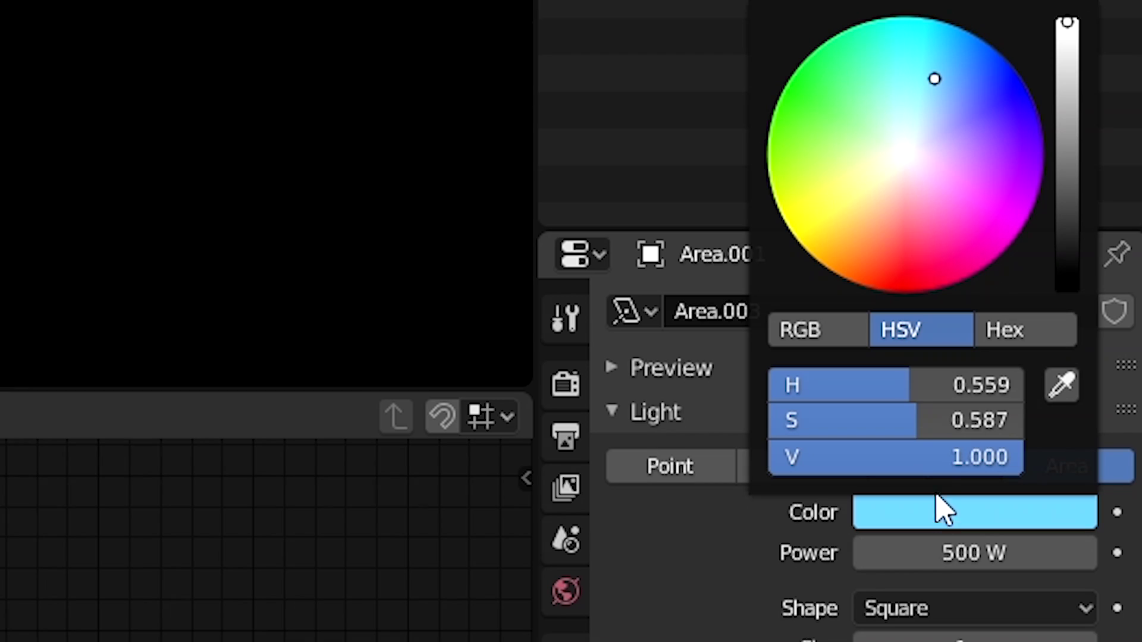
left_click(959, 565)
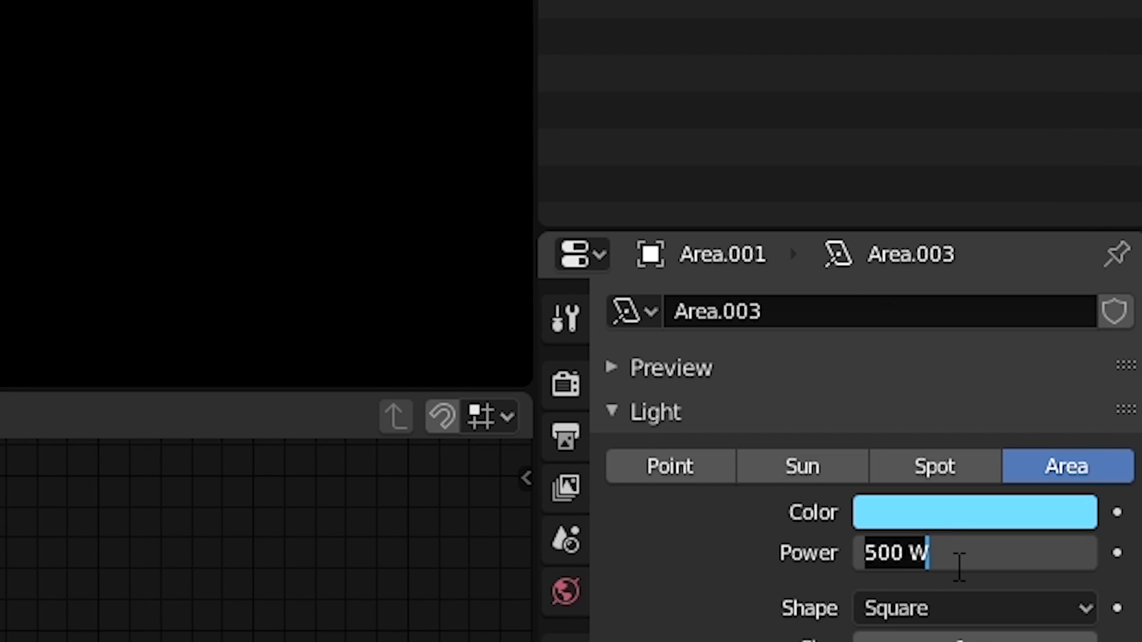
key("Return")
Clear the object selection, look over the lit scene and return to the camera view
key("a")
key("a")
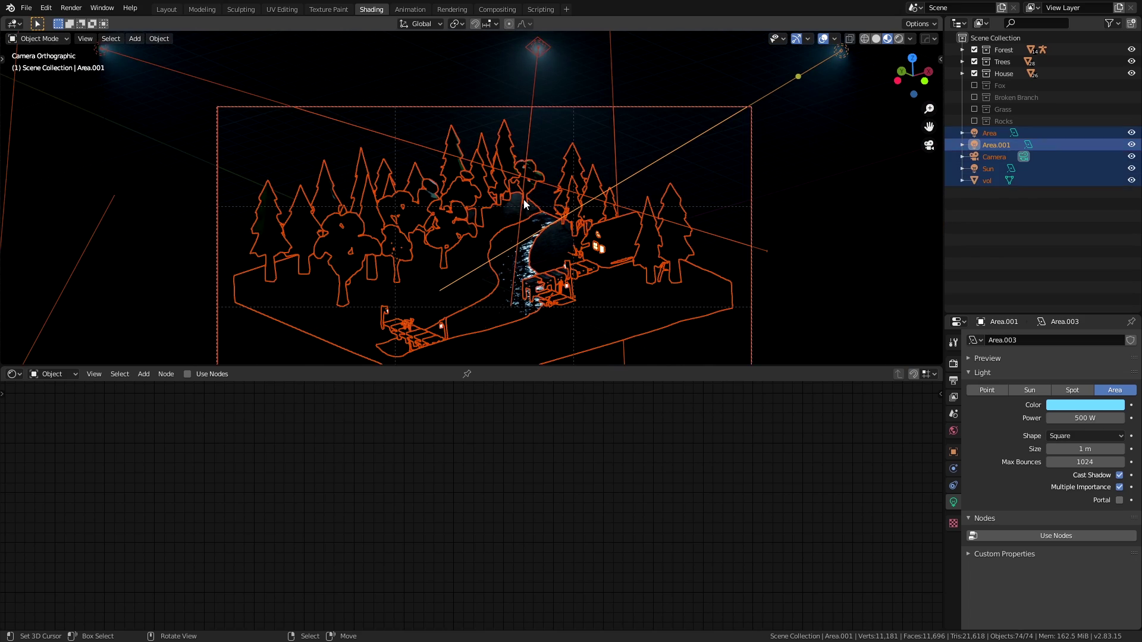
middle_click_drag(487, 195, 466, 224)
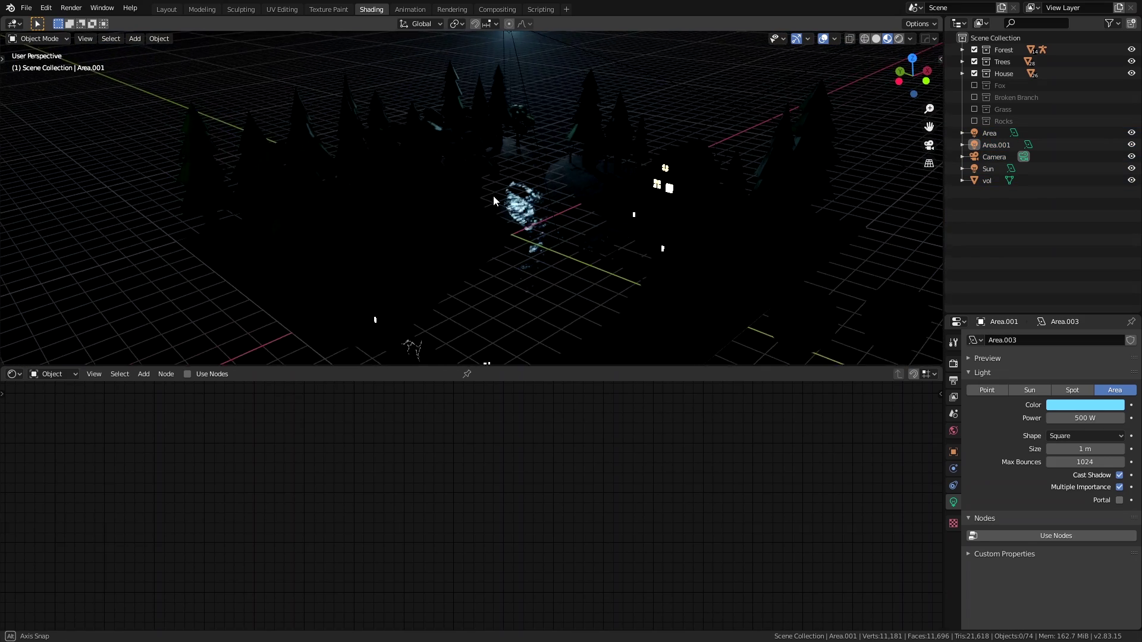
left_click(466, 224)
key("KP_0")
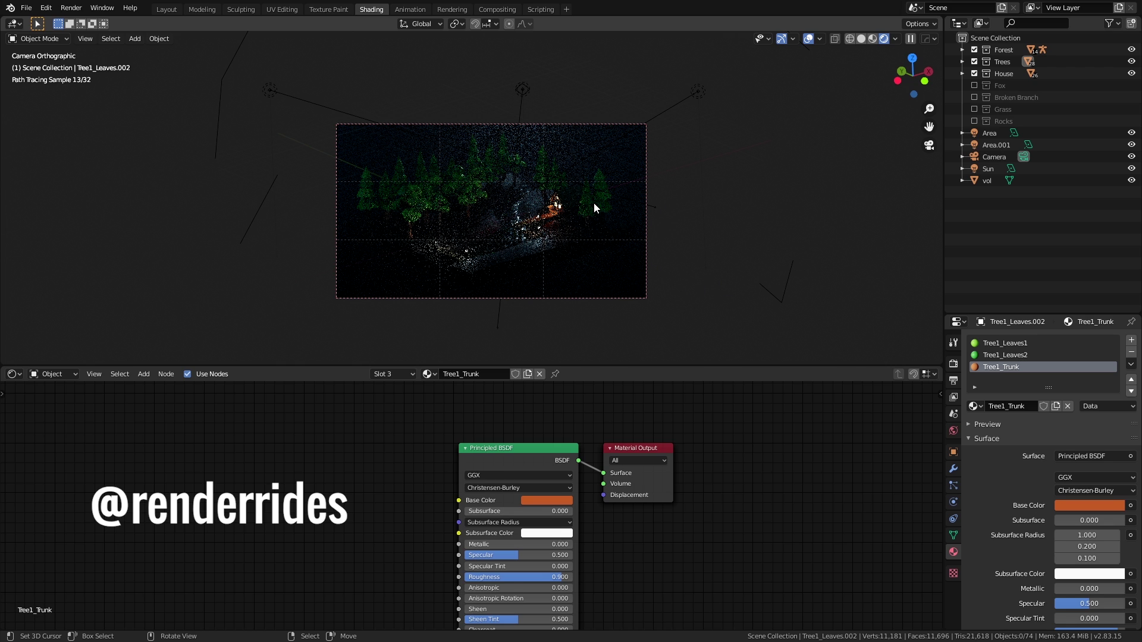
Maximize the 3D viewport and examine the rendered preview inside the camera frame
key("ctrl+space")
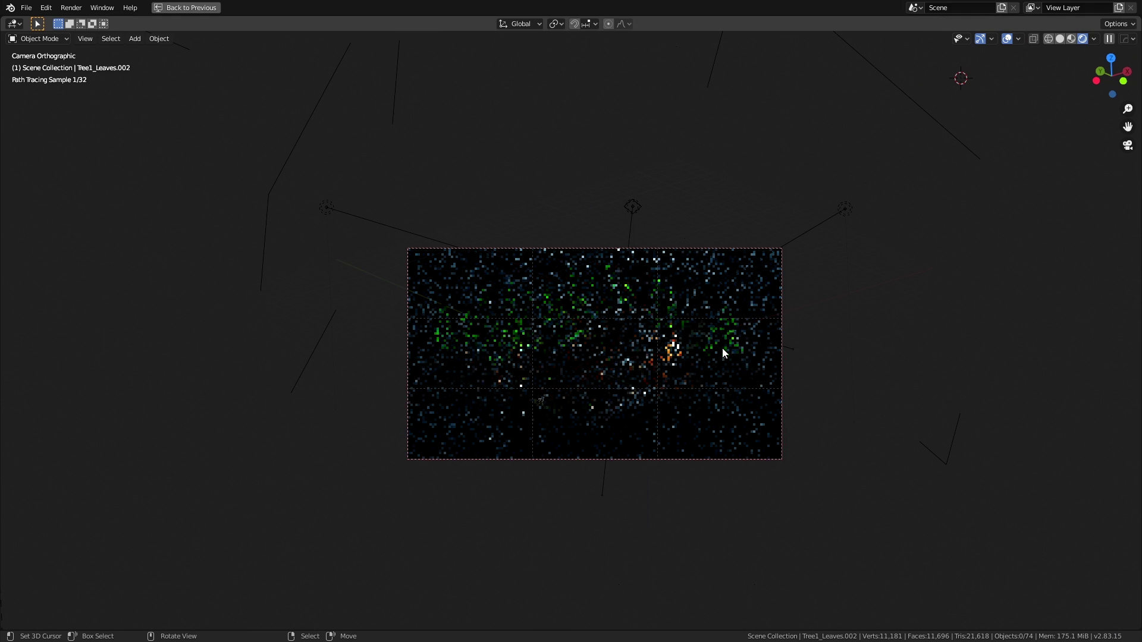
scroll(741, 380, "up", 2)
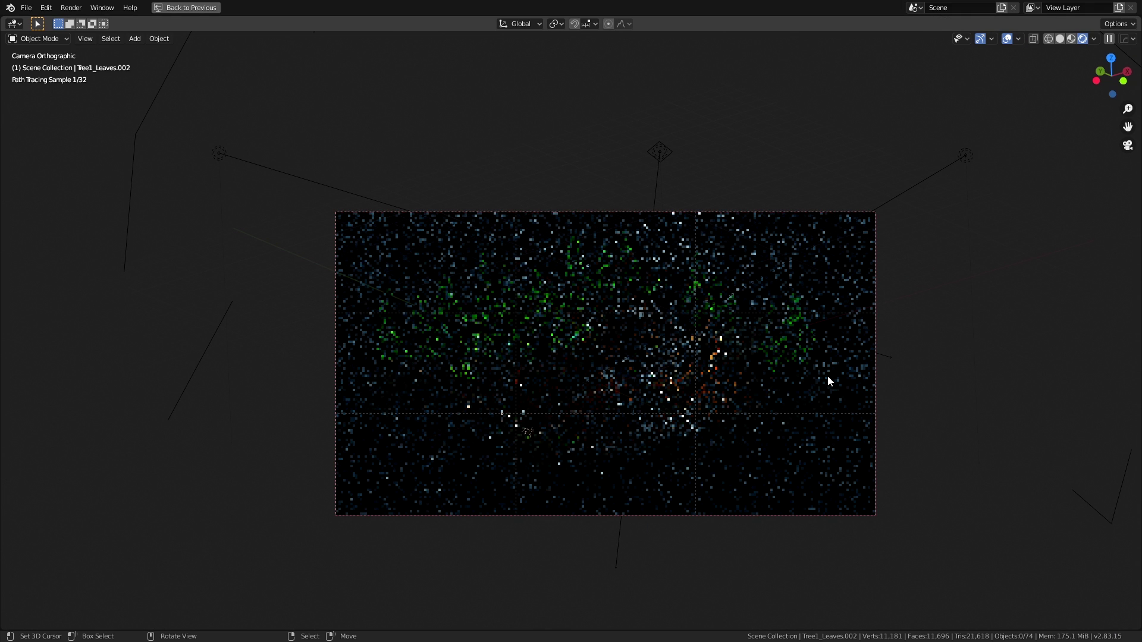
scroll(828, 378, "up", 1)
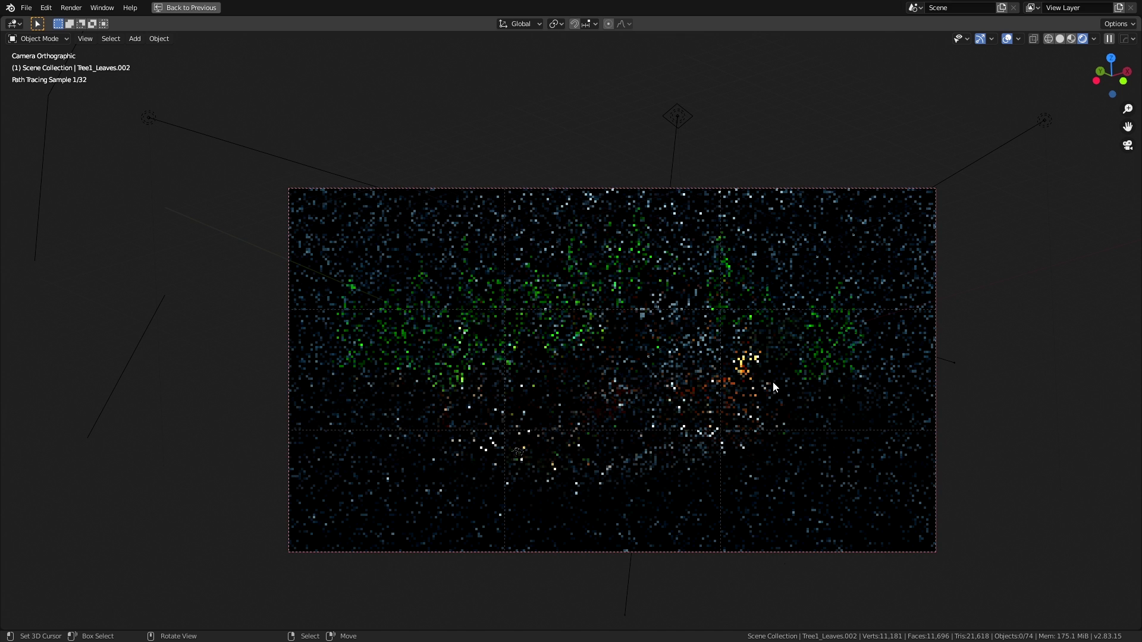
middle_click_drag(769, 381, 768, 380, "shift")
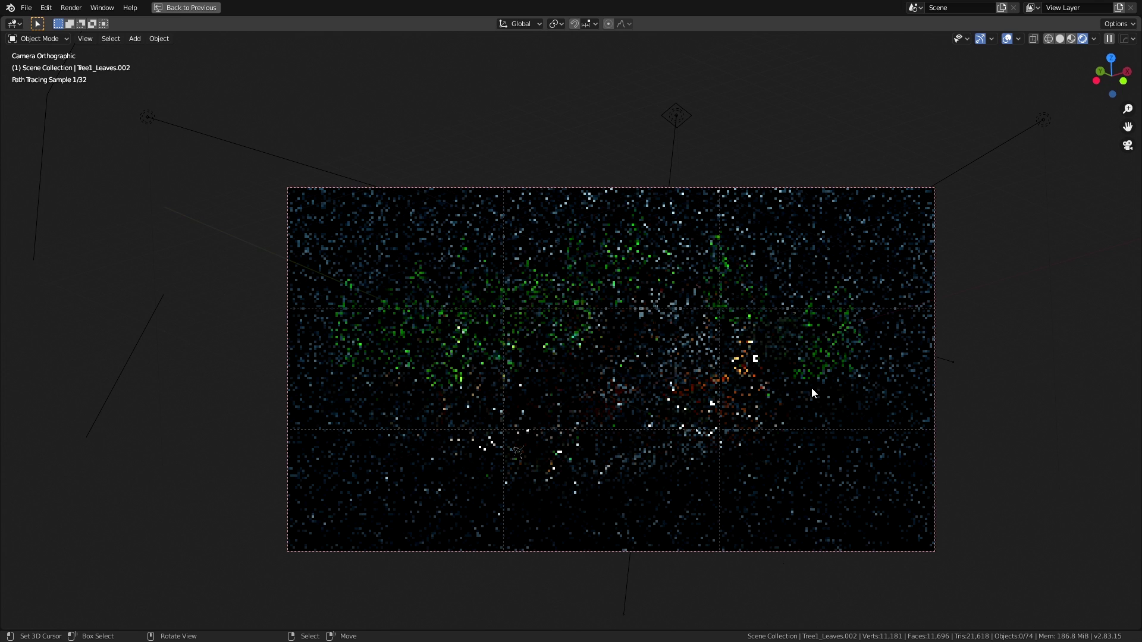
scroll(795, 395, "down", 1)
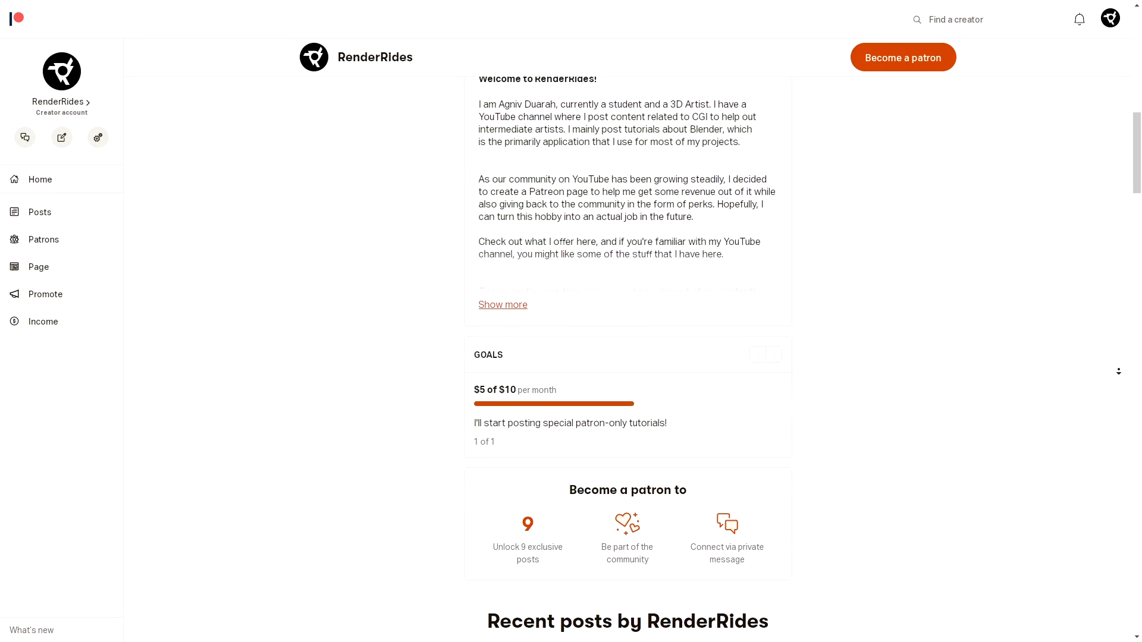
Browse the RenderRides Patreon page's goals and posts, and the Blender scene products on the Gumroad store page
scroll(628, 357, "down", 2)
scroll(1118, 371, "down", 4)
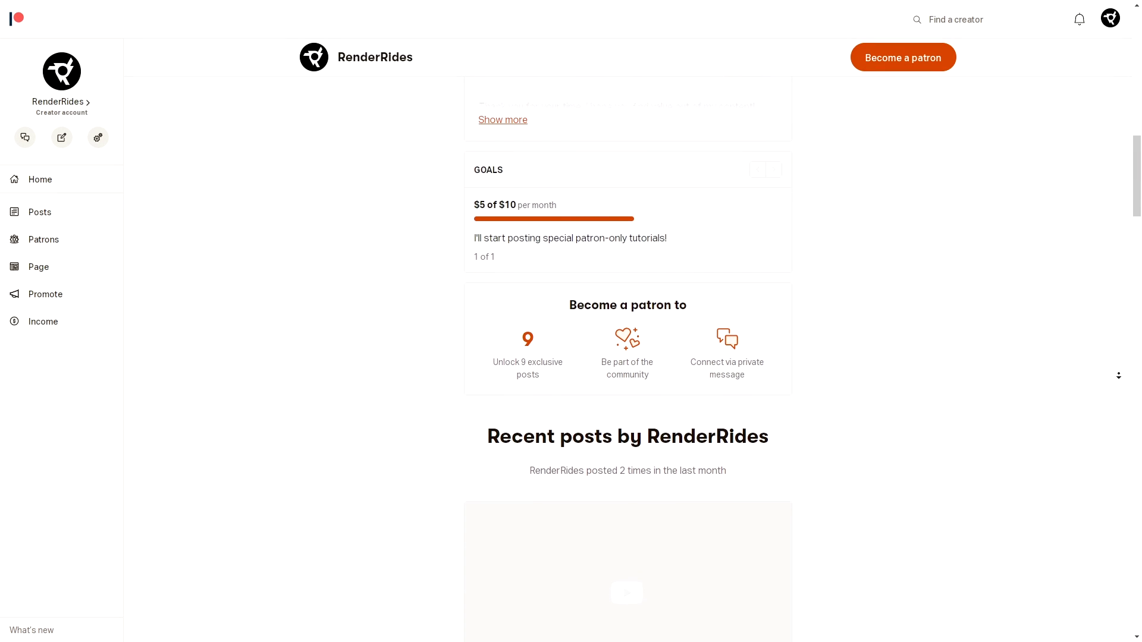
scroll(1118, 375, "down", 2)
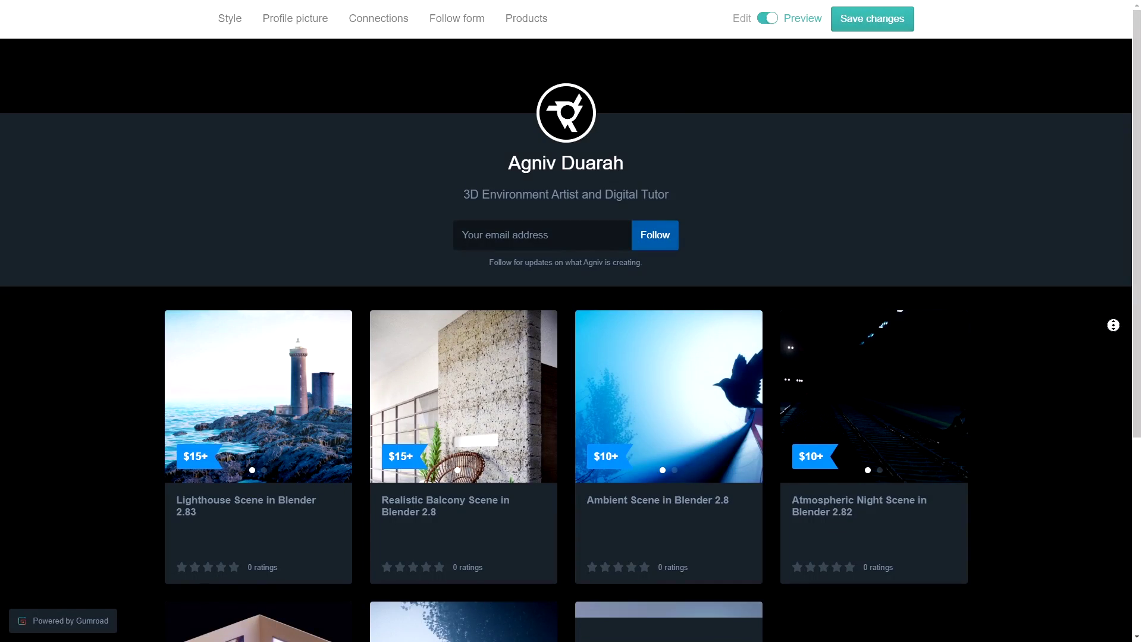
scroll(1113, 325, "down", 3)
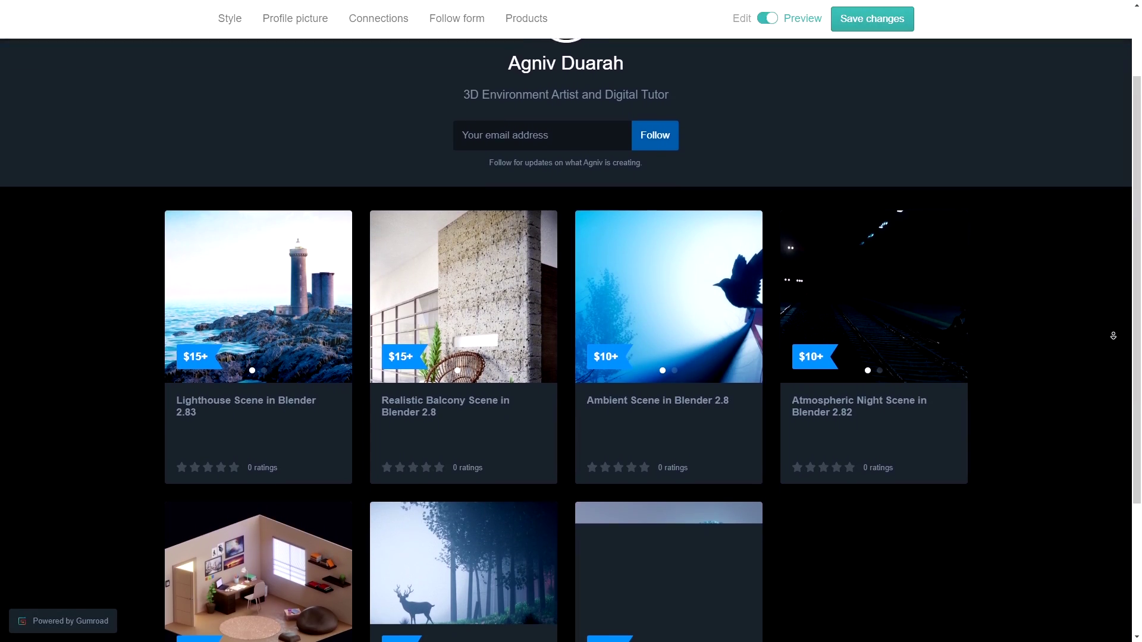
scroll(1113, 336, "down", 3)
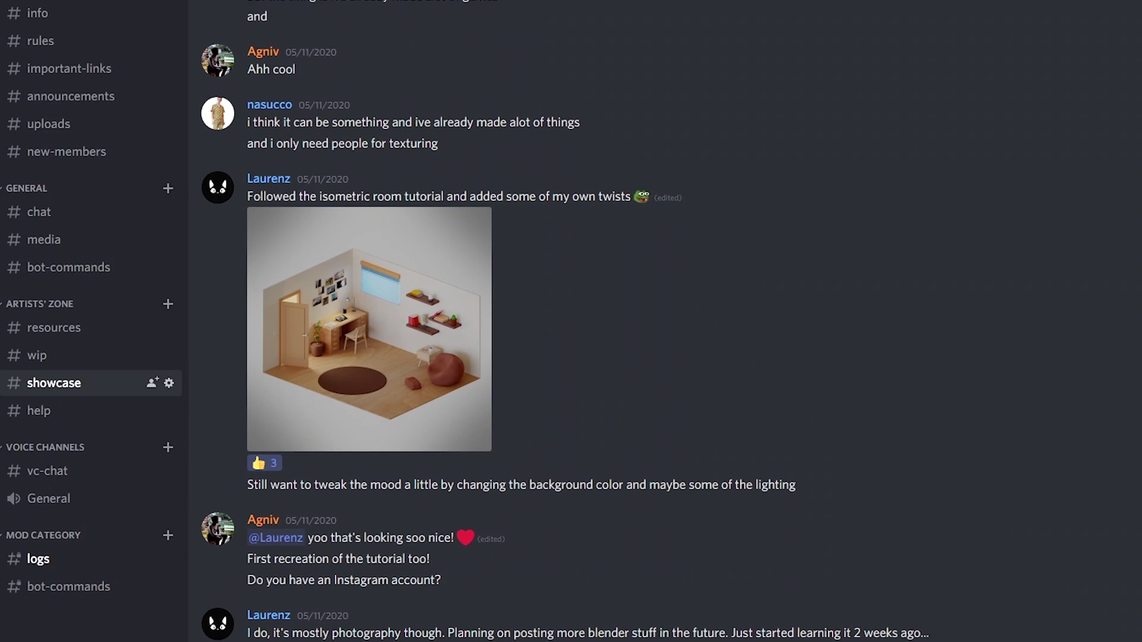
Browse the member artwork posted in the Discord server's showcase channel
scroll(665, 321, "down", 10)
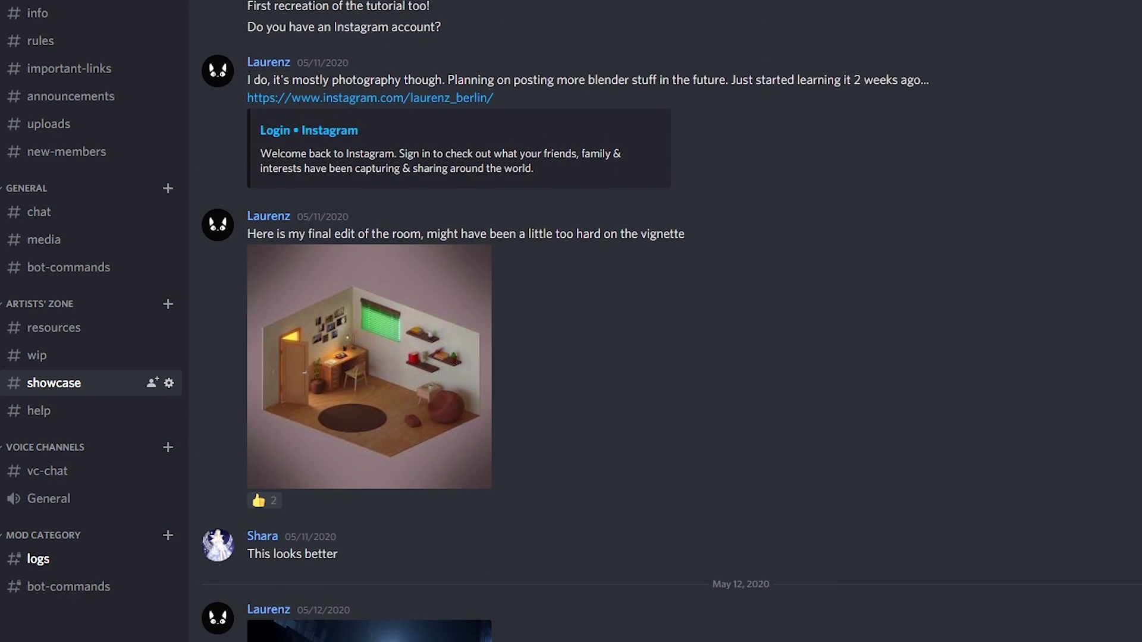
scroll(665, 321, "down", 14)
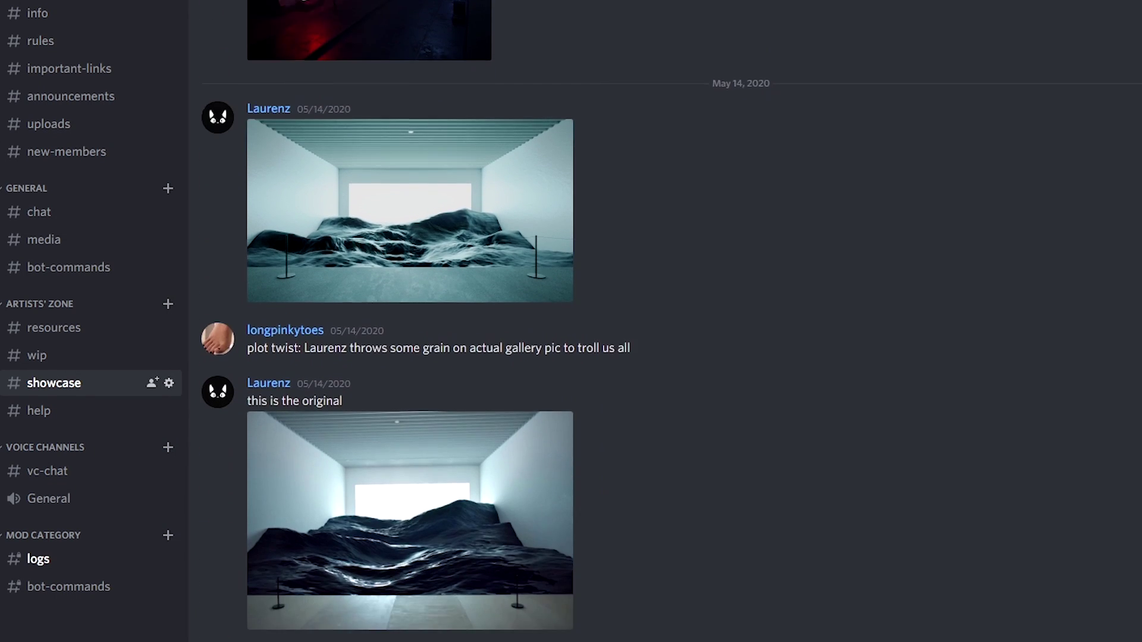